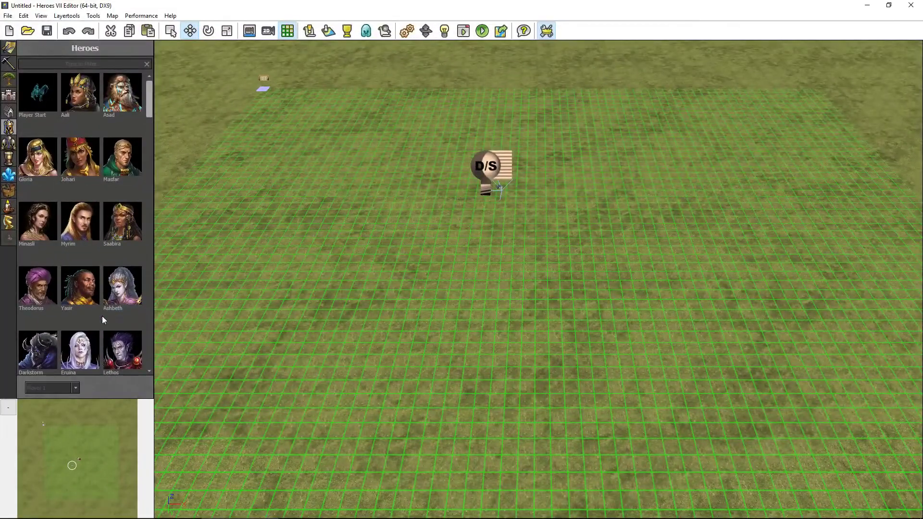
Place the Darkstorm hero near the centre of the map and collapse the errors report
click(47, 342)
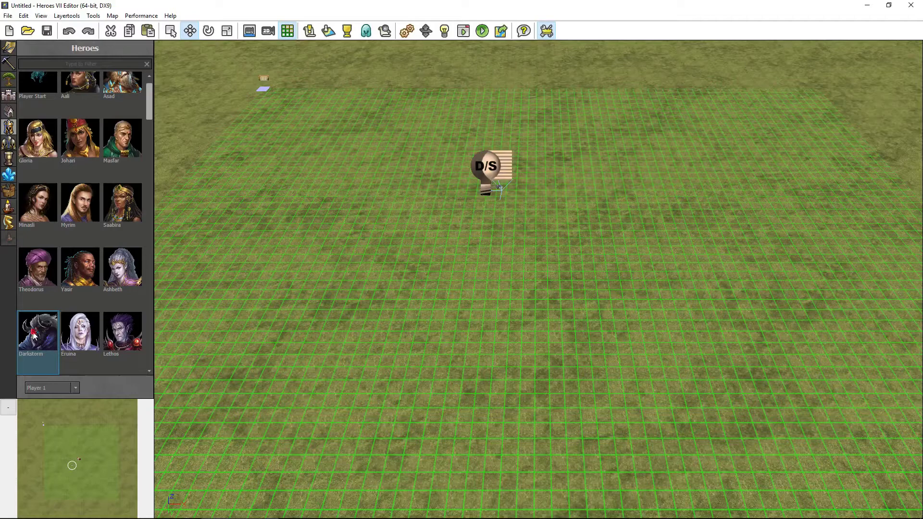
drag(347, 318, 493, 262)
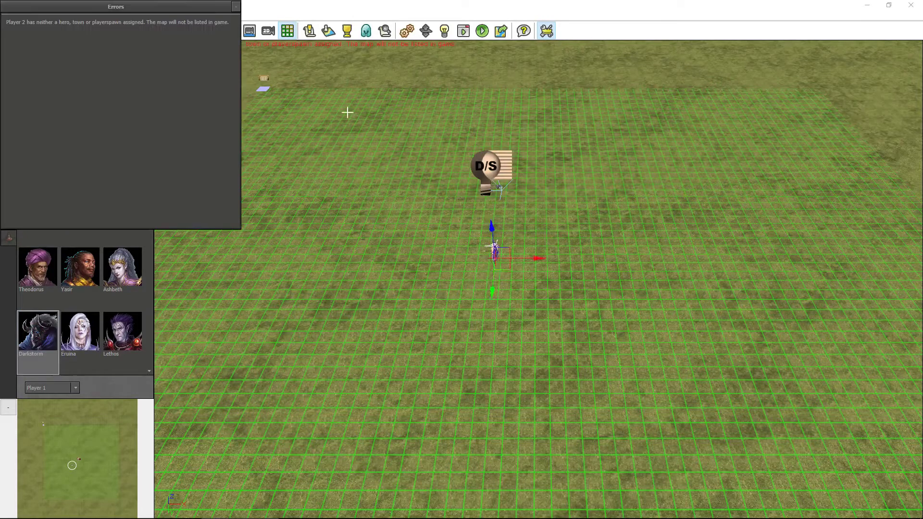
click(237, 8)
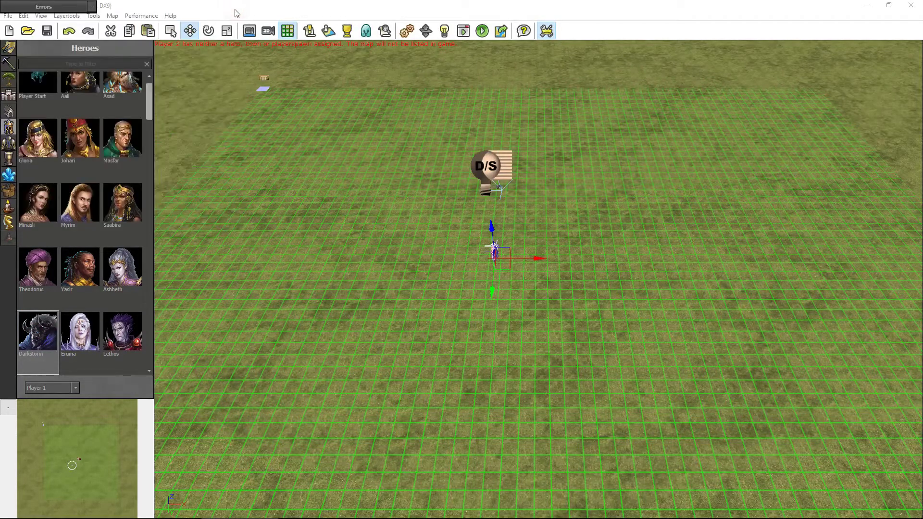
Place a Player Start owned by Player 2 on the map
click(73, 388)
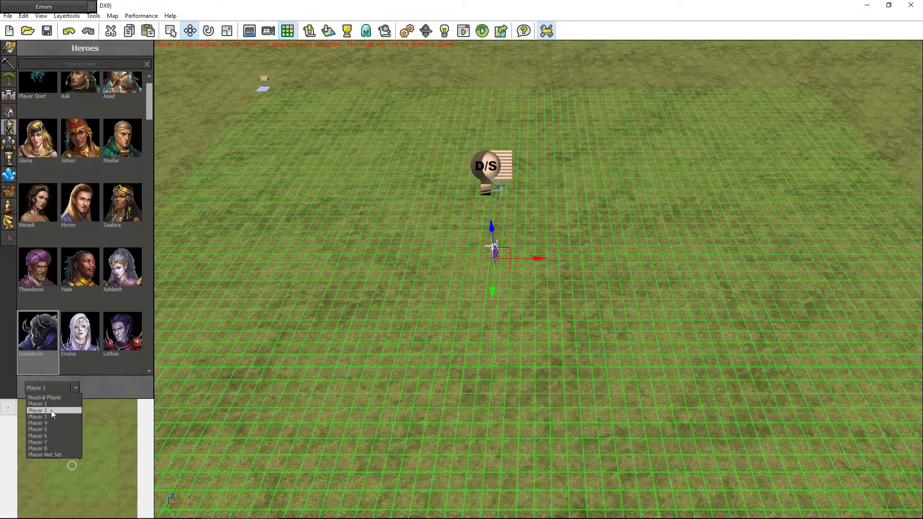
click(48, 409)
click(43, 87)
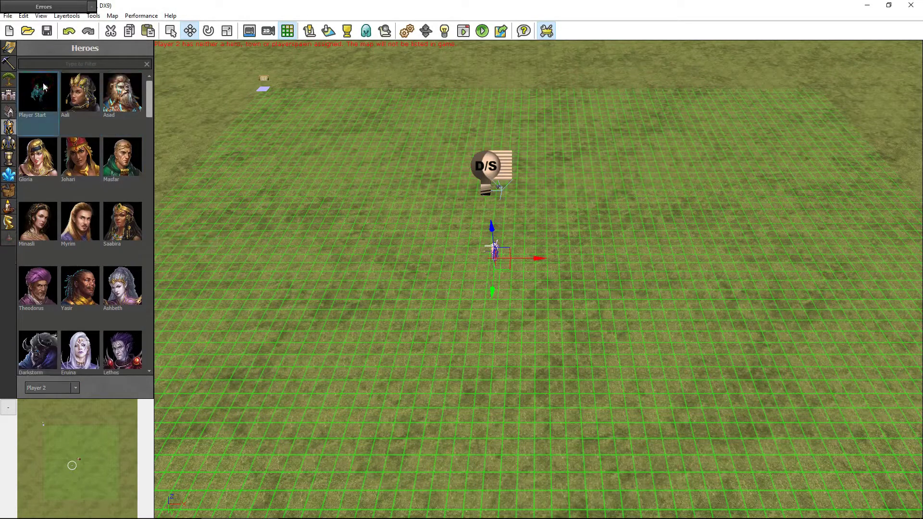
click(502, 203)
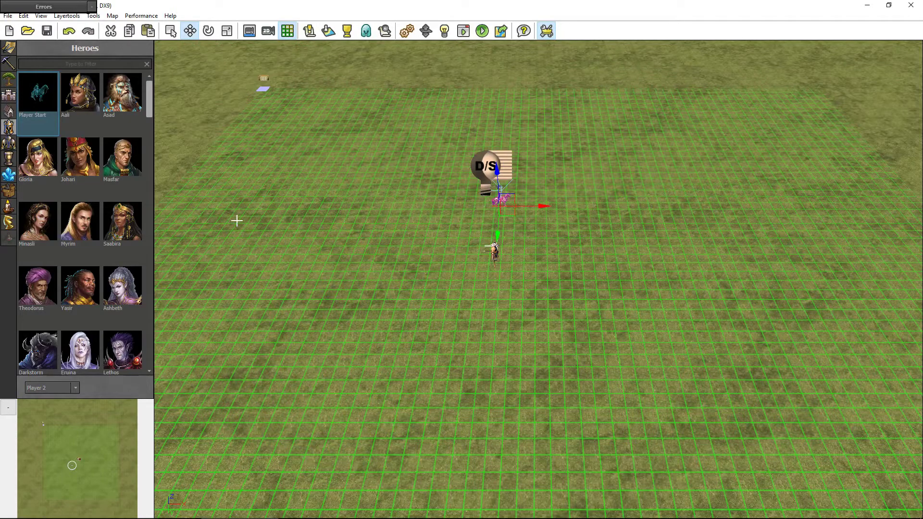
Switch to the full level editor layout and frame the view on the riders
click(550, 39)
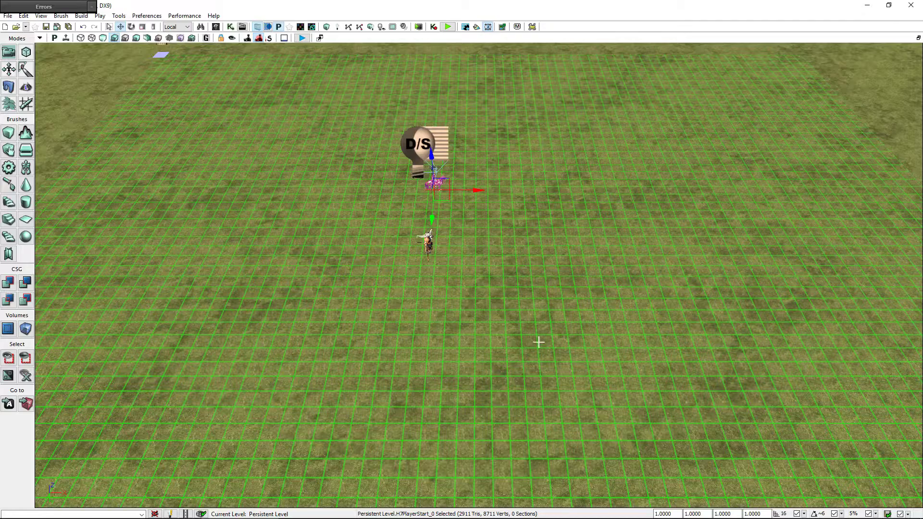
drag(511, 307, 482, 301)
click(455, 302)
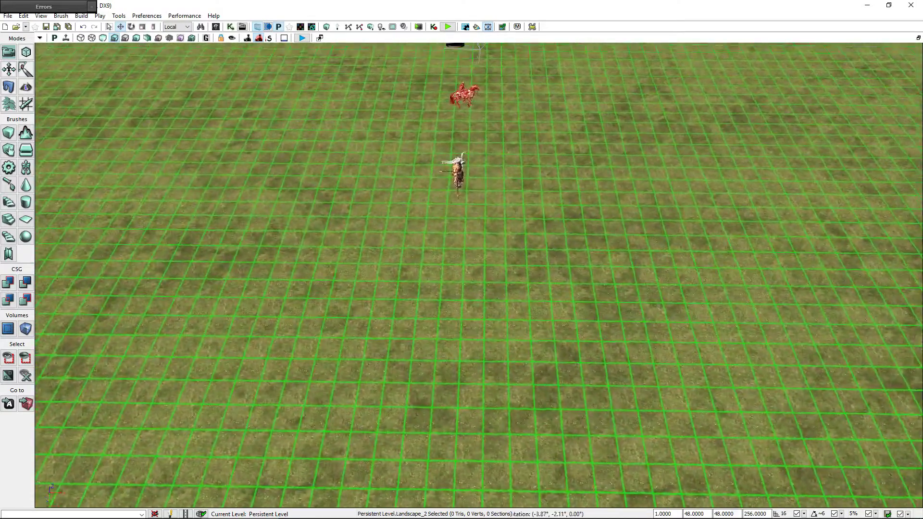
right_drag(455, 301, 455, 269)
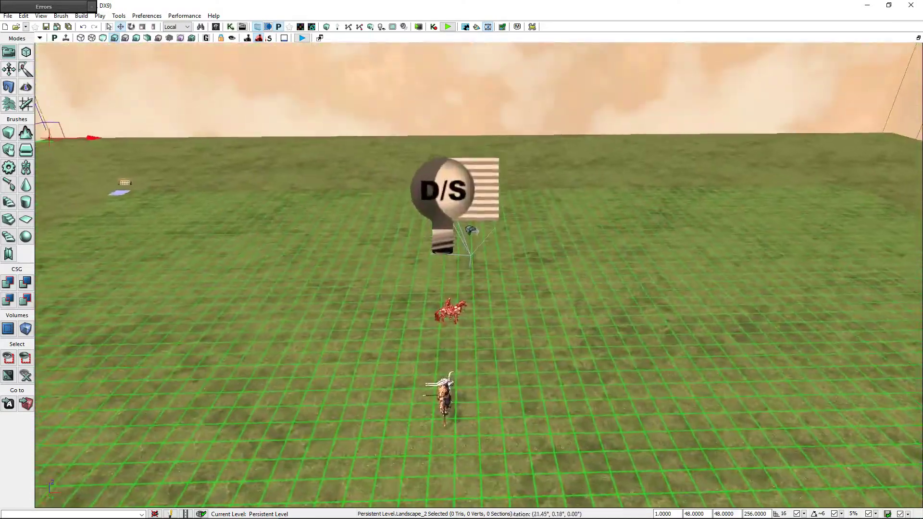
drag(506, 319, 505, 270)
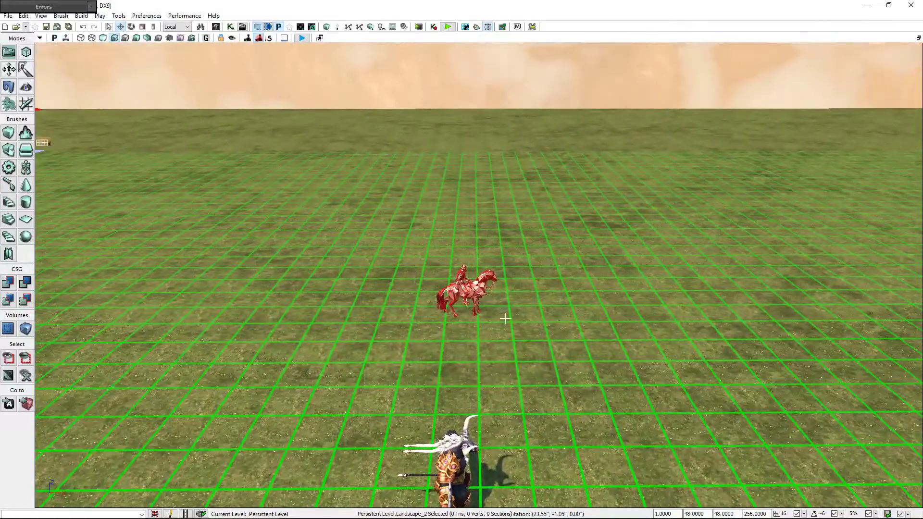
drag(505, 319, 505, 346)
Turn the red rider about 90 degrees and move it further back on the grid
click(469, 291)
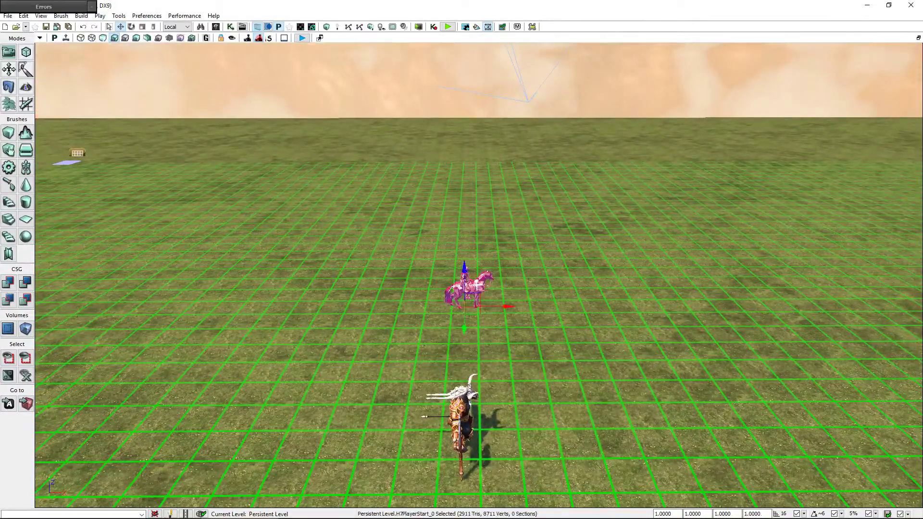
key(space)
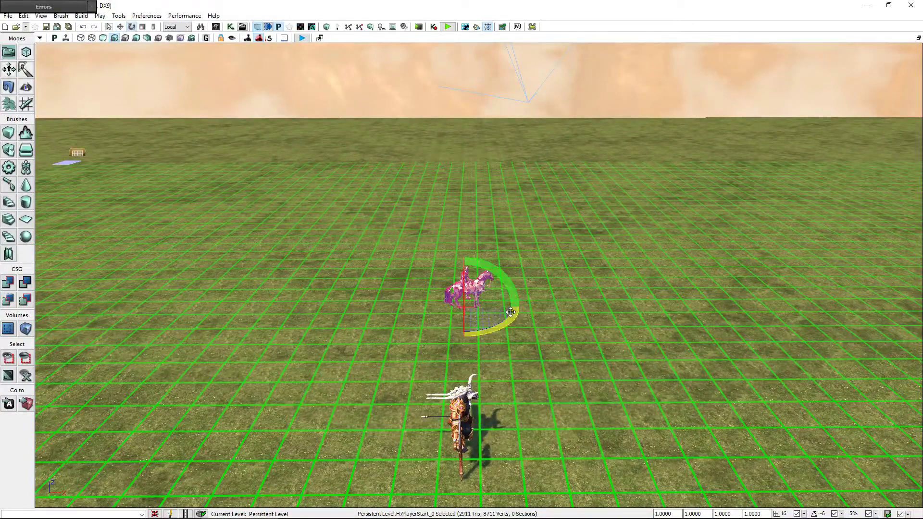
drag(511, 313, 408, 306)
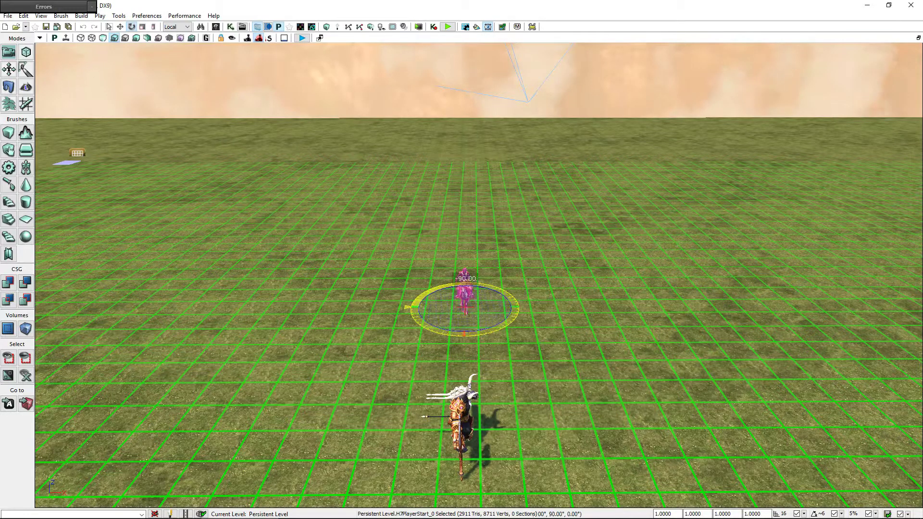
key(space)
key(space)
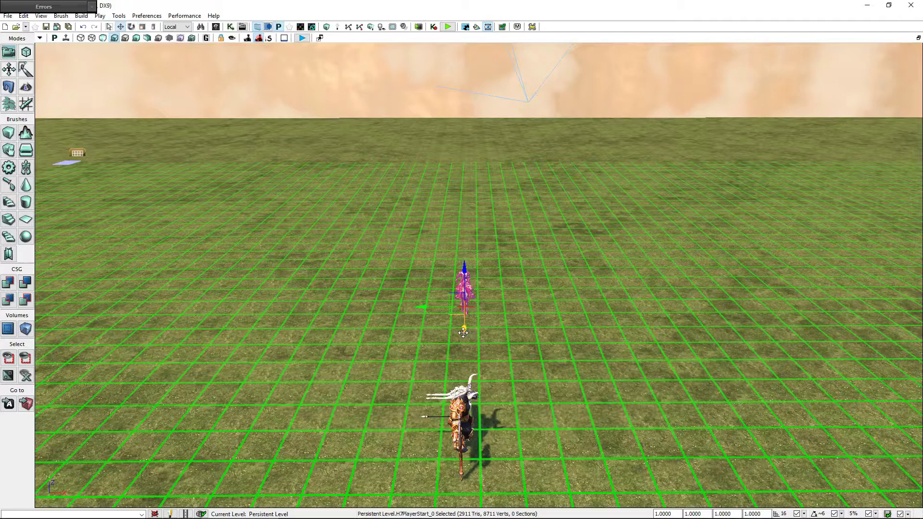
drag(463, 332, 465, 284)
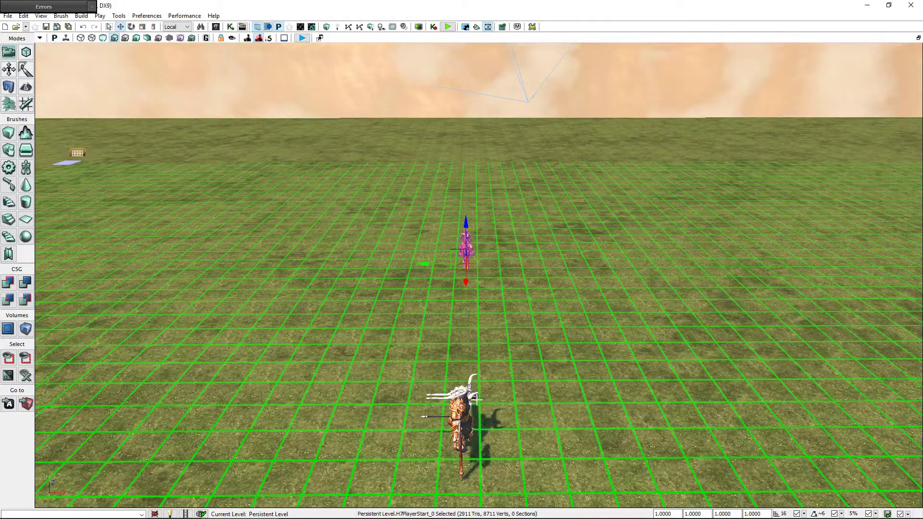
Rotate the Darkstorm hero 67.5 degrees toward the camera
click(467, 410)
key(space)
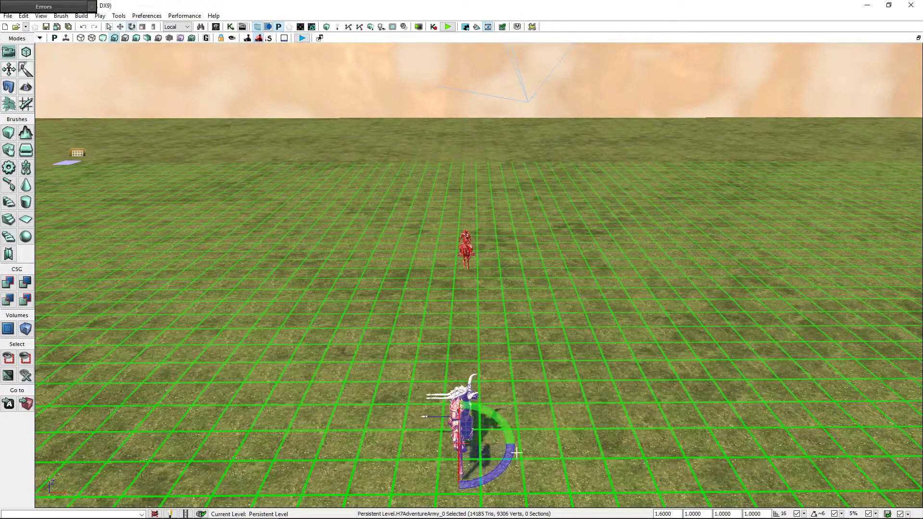
mouse_move(504, 460)
mouse_down()
mouse_move(432, 495)
mouse_move(458, 490)
mouse_up()
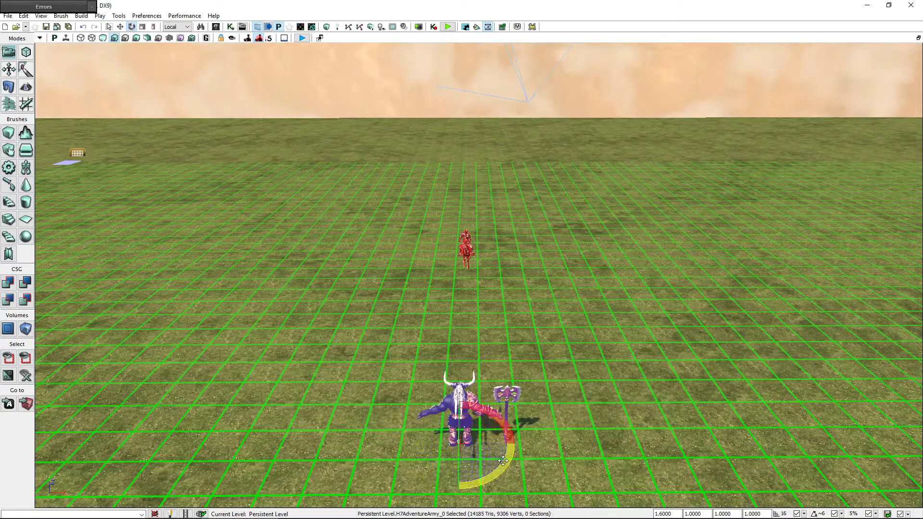
click(566, 449)
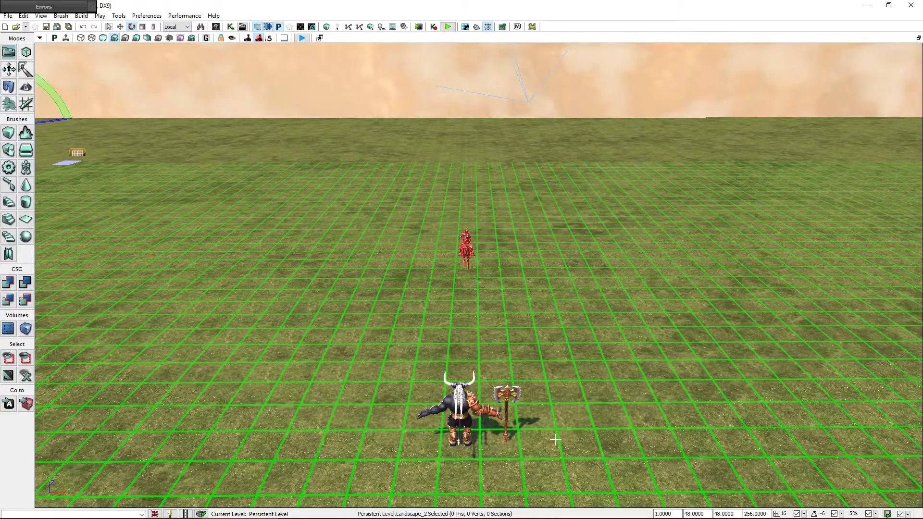
right_drag(573, 370, 572, 370)
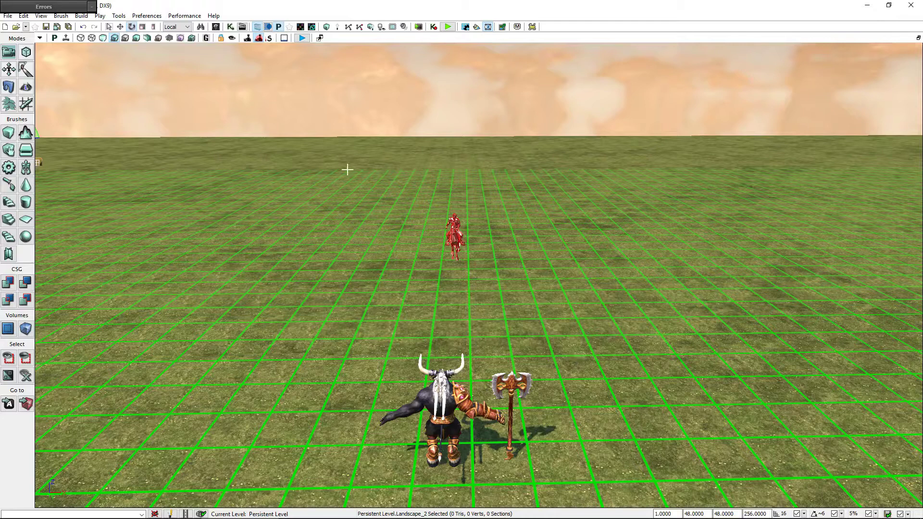
Search the Content Browser for 'academy gate' and select SM_Academy_Gate_01
click(216, 27)
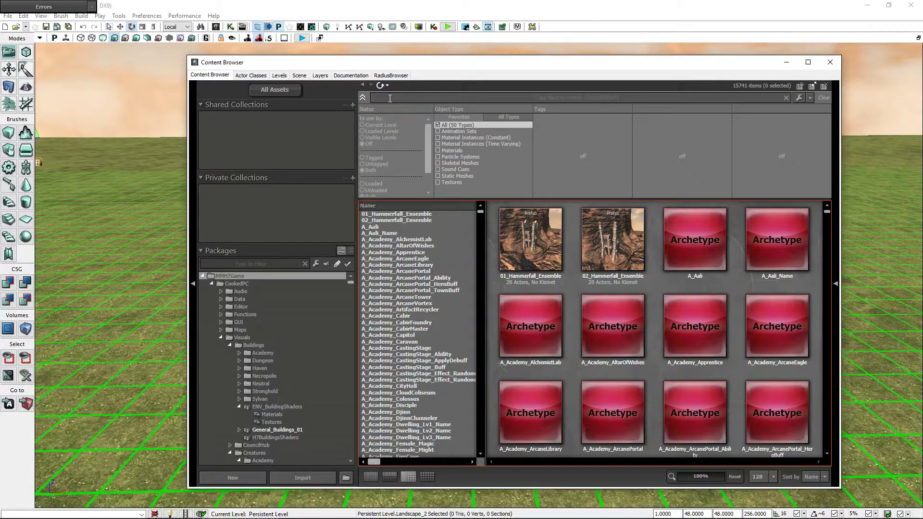
click(390, 98)
text(academy ga)
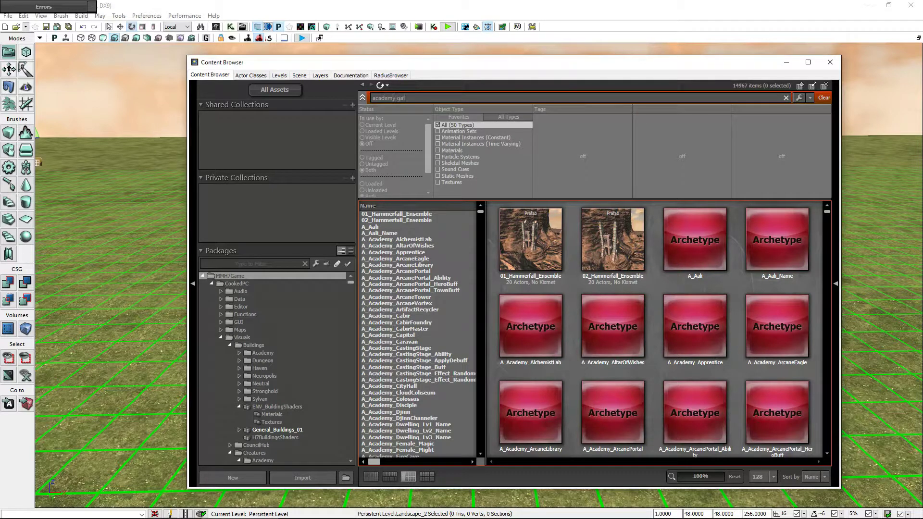
text(te)
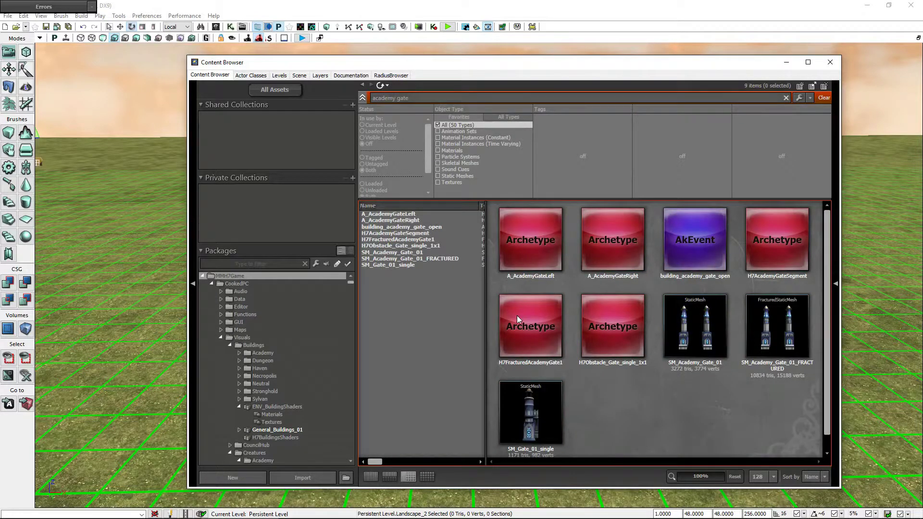
click(716, 317)
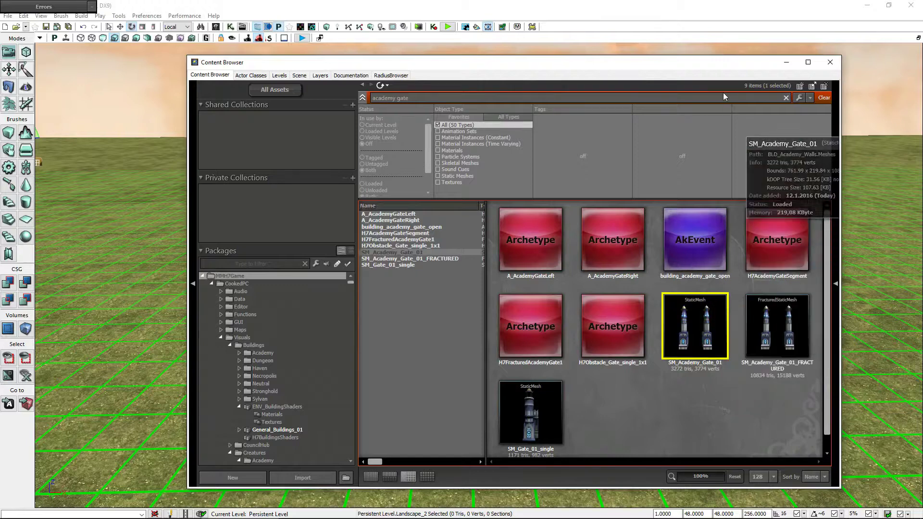
drag(705, 62, 232, 51)
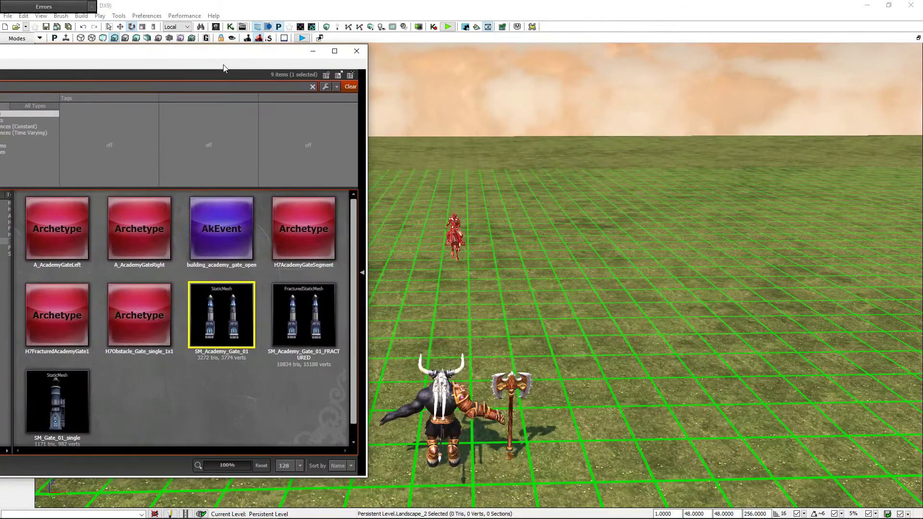
Drop the SM_Academy_Gate_01 towers between the minotaur army and red rider, viewing them whole
drag(216, 318, 451, 313)
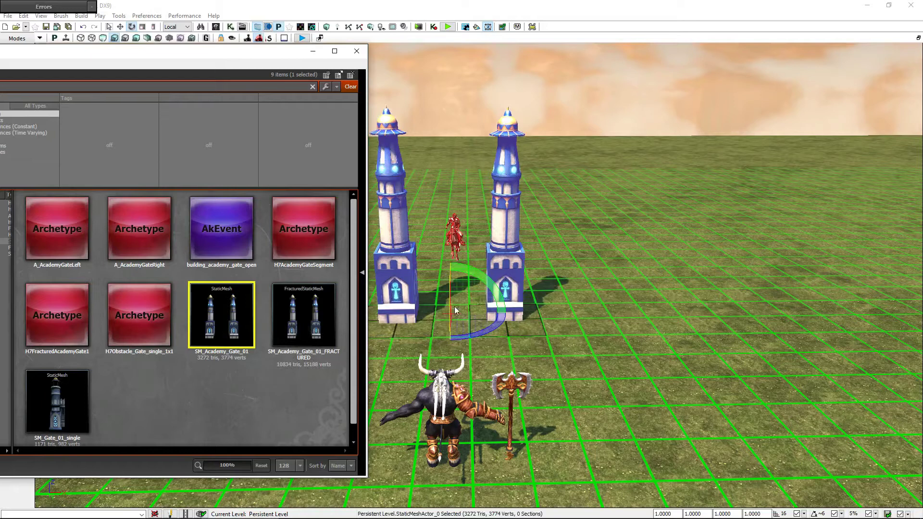
drag(196, 78, 69, 97)
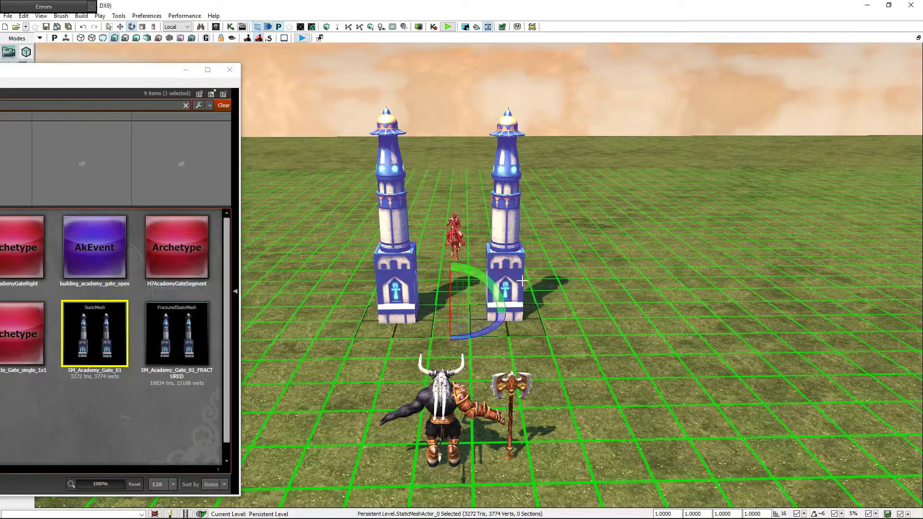
key(w)
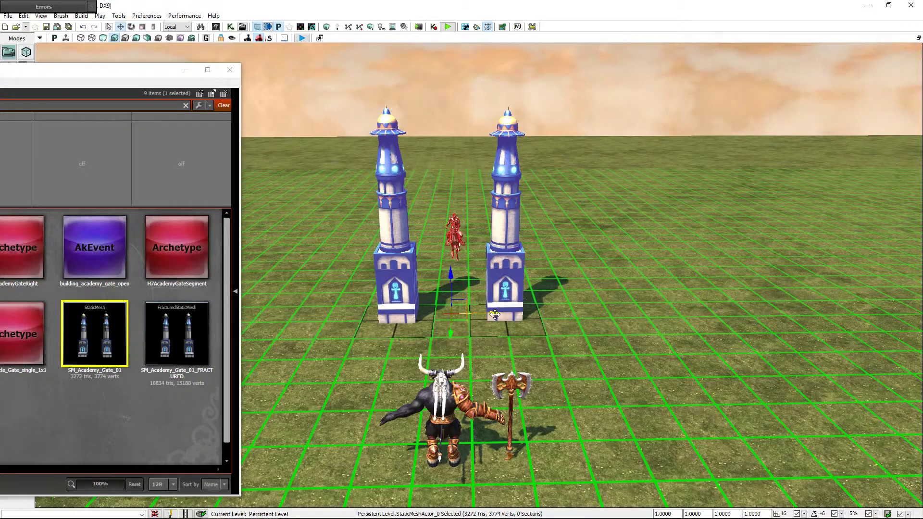
mouse_move(472, 311)
mouse_down()
mouse_move(473, 269)
mouse_move(569, 255)
mouse_up()
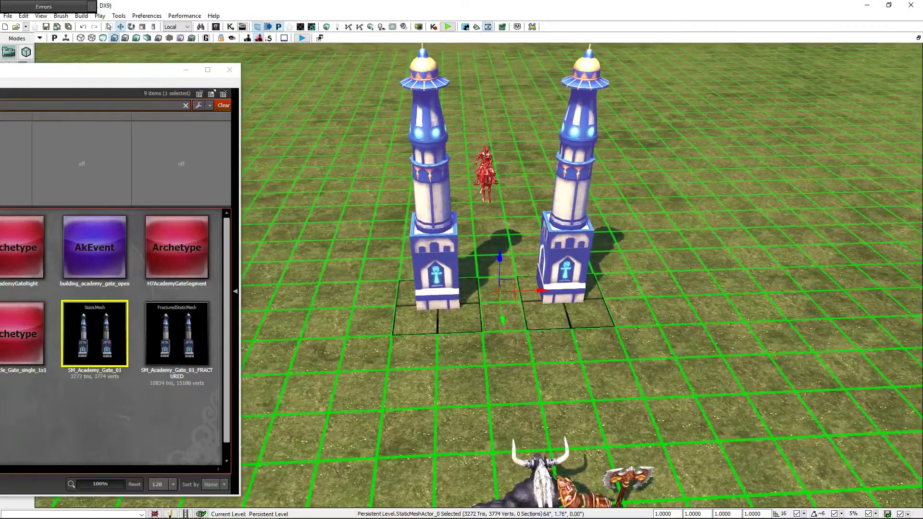
scroll(596, 247, down, 2)
scroll(572, 238, down, 2)
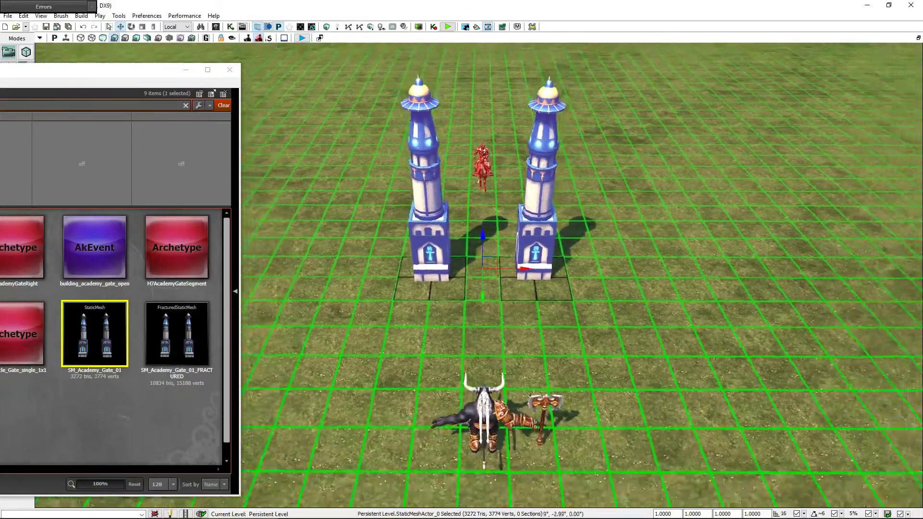
scroll(544, 229, down, 2)
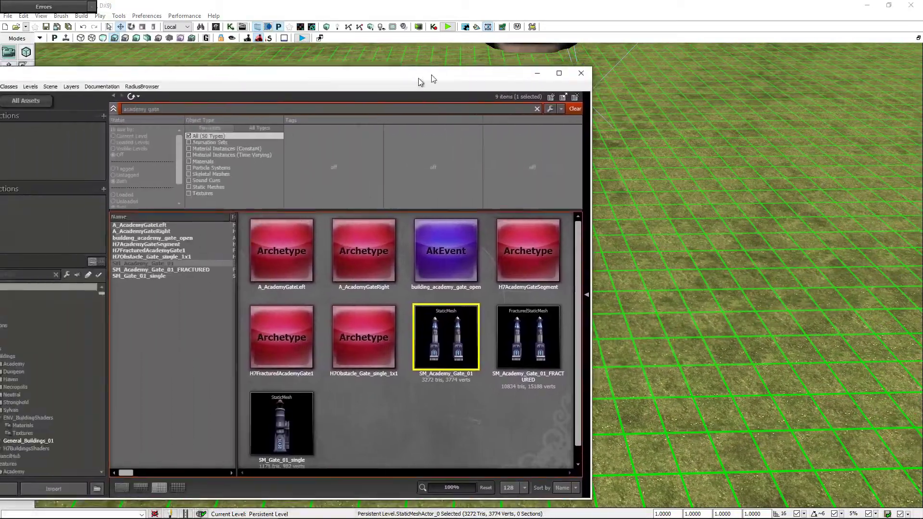
Filter assets to 'academy wall' and drop SM_Academy_Wall_01 into the scene
drag(68, 79, 483, 79)
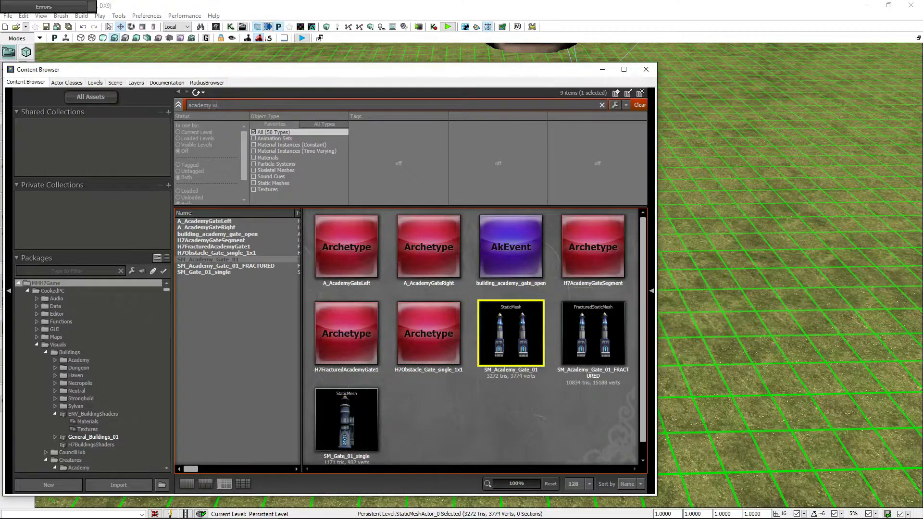
text(all)
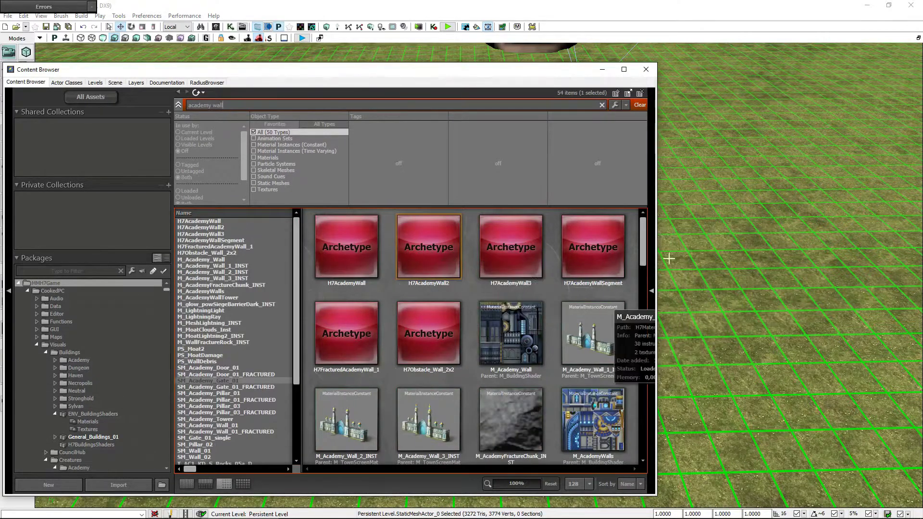
drag(642, 229, 648, 325)
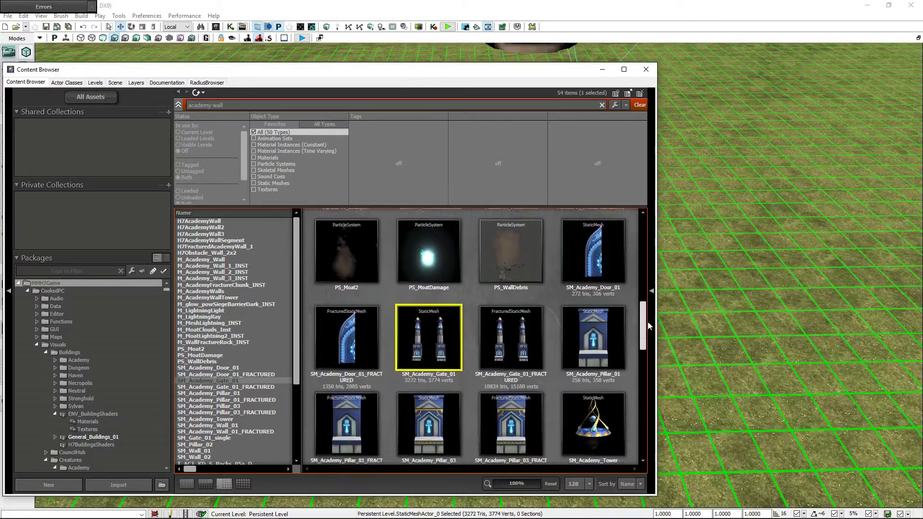
drag(648, 326, 648, 352)
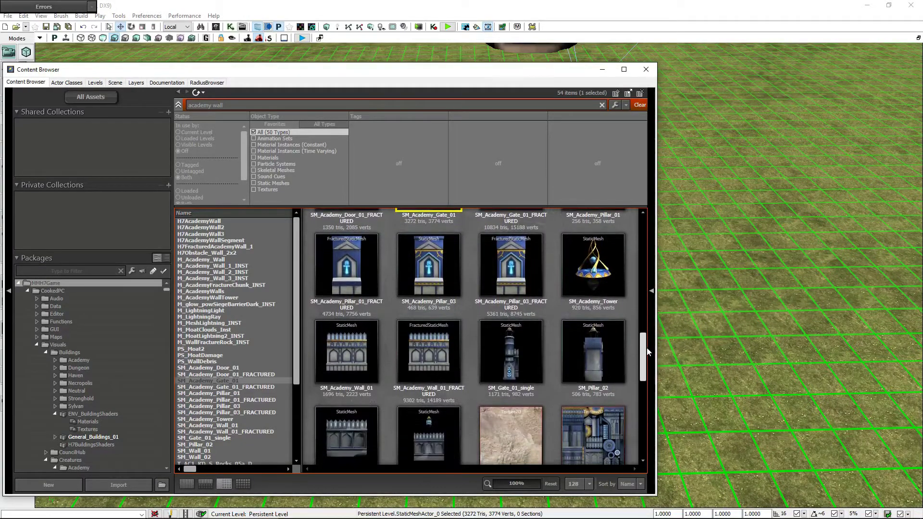
click(344, 351)
mouse_move(521, 75)
mouse_down()
mouse_move(441, 88)
mouse_move(239, 77)
mouse_up()
drag(52, 347, 576, 260)
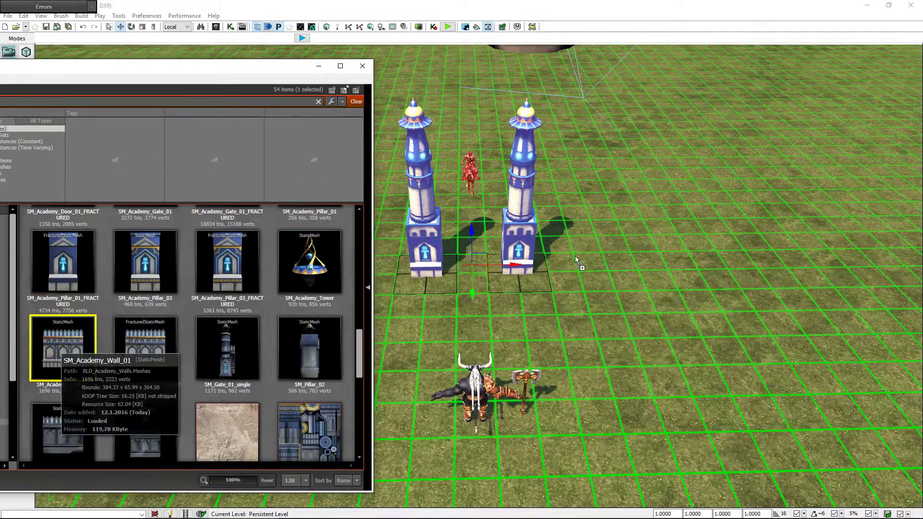
Slide the academy wall along X until it sits flush against the right gate tower
click(363, 68)
right_drag(711, 290, 625, 293)
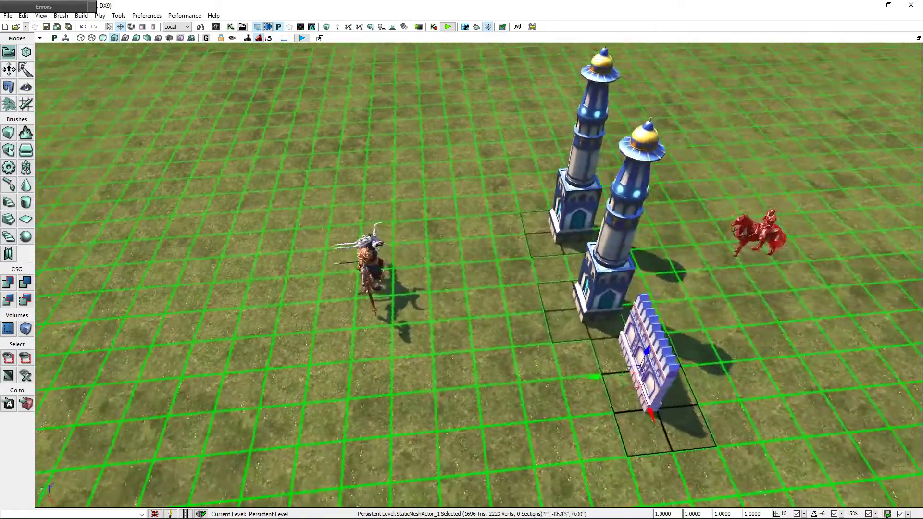
right_drag(453, 364, 538, 365)
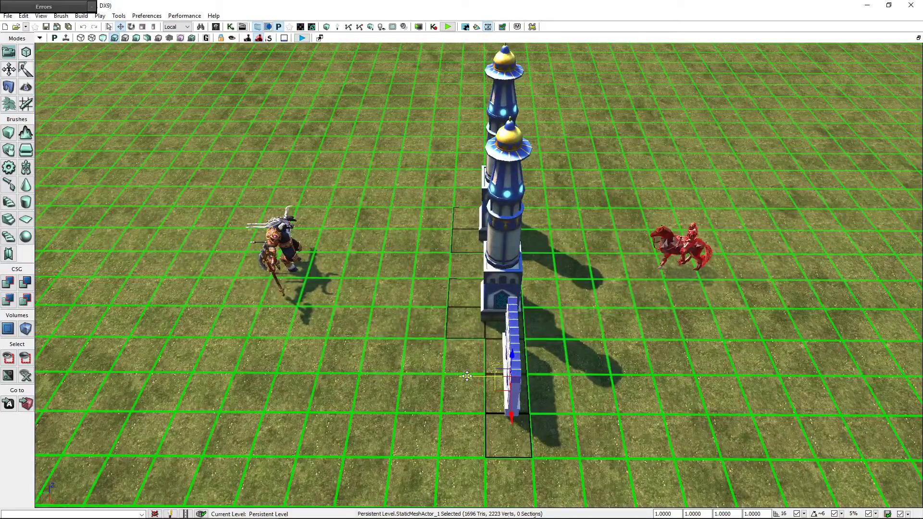
drag(478, 376, 449, 373)
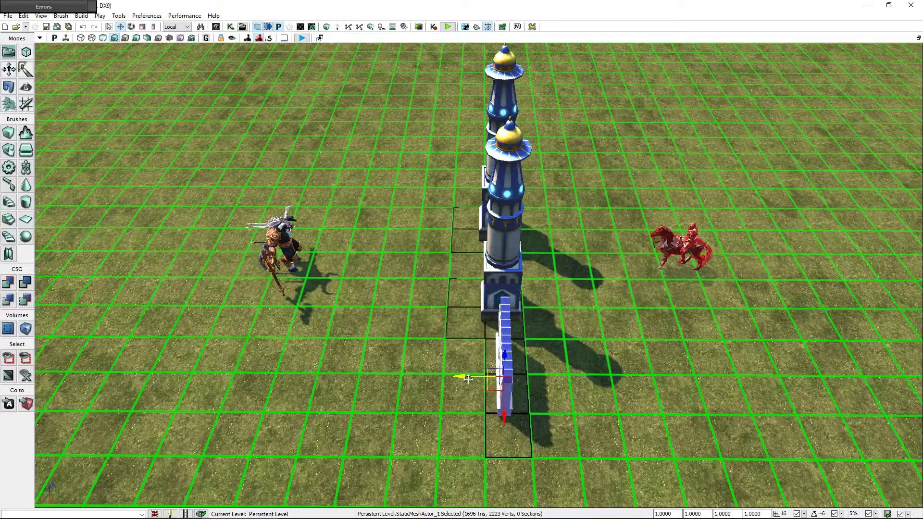
mouse_move(448, 373)
right_down()
mouse_move(567, 380)
mouse_move(571, 404)
right_up()
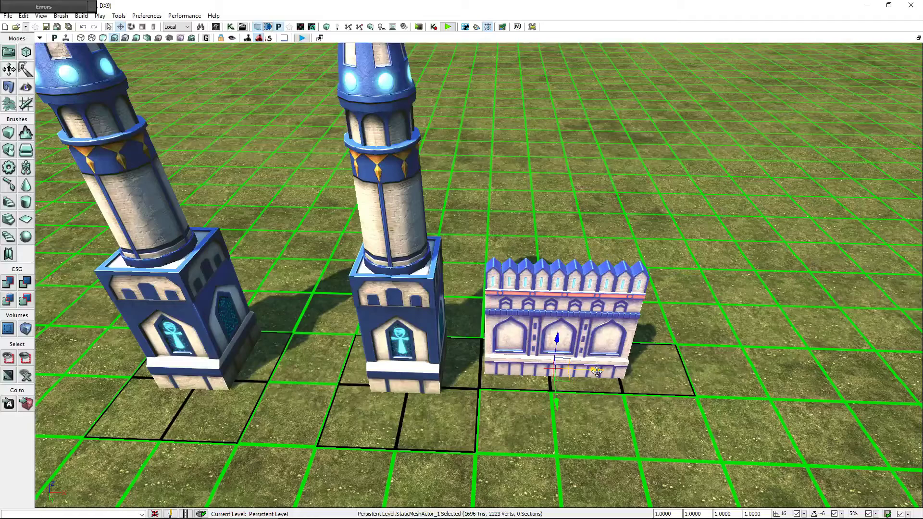
drag(596, 371, 553, 370)
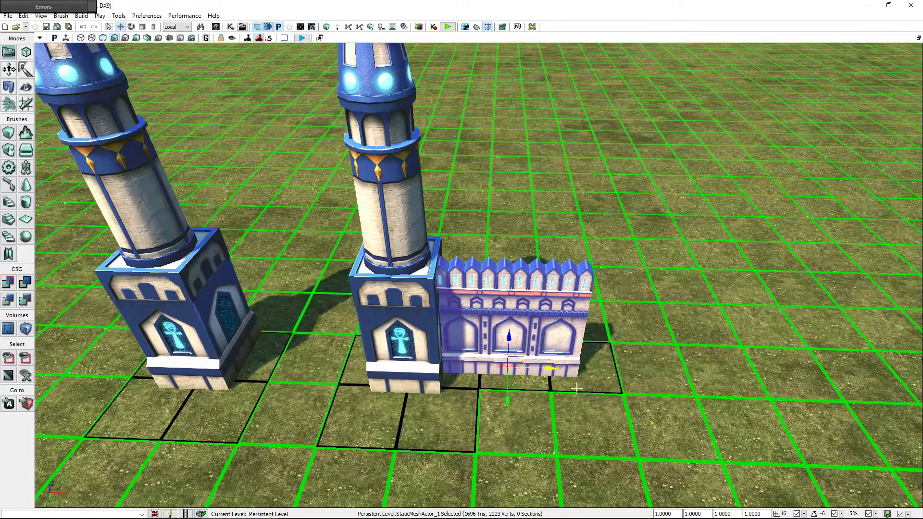
click(661, 369)
mouse_move(660, 368)
mouse_down()
mouse_move(660, 432)
mouse_move(660, 395)
mouse_up()
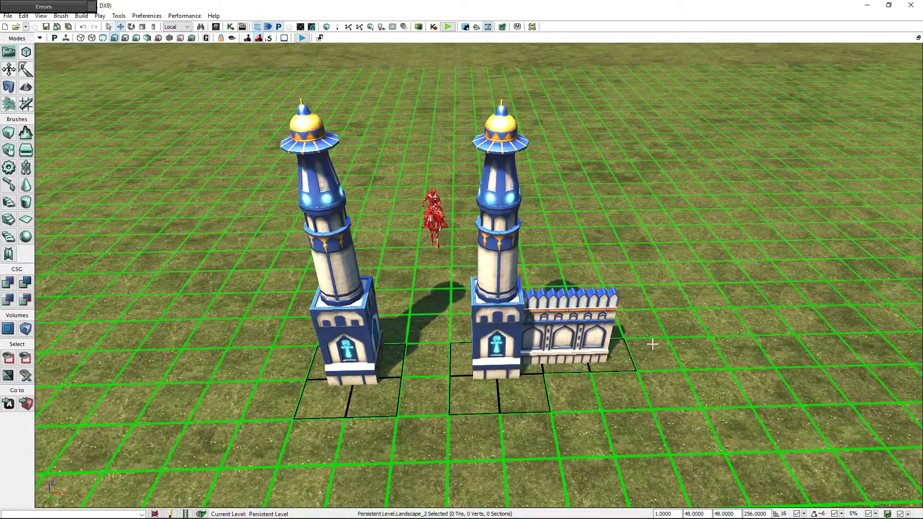
Drop an SM_Academy_Pillar_01 block into the scene beside the wall
click(217, 28)
drag(109, 66, 228, 85)
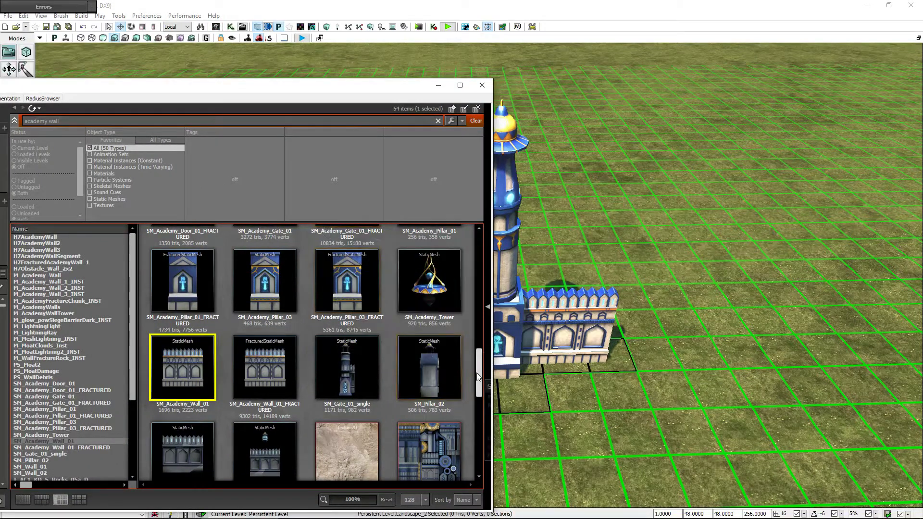
drag(480, 378, 480, 361)
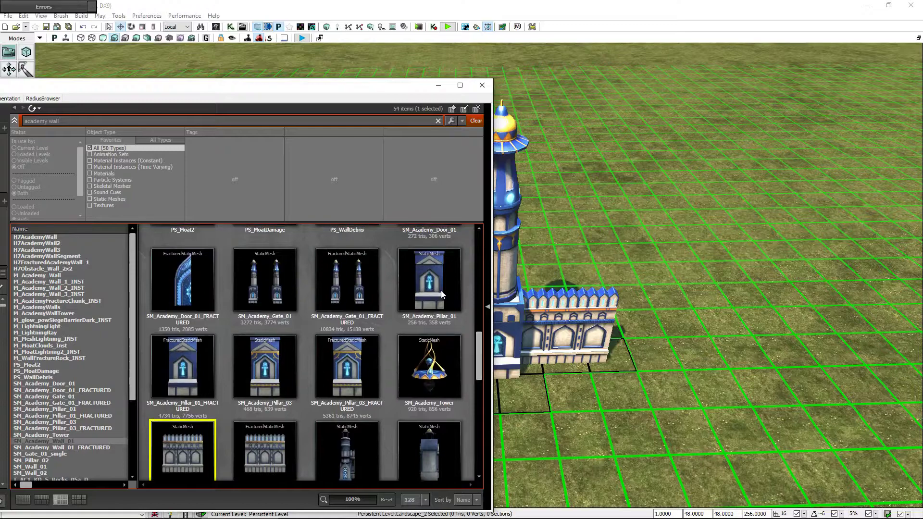
click(423, 267)
drag(423, 268, 647, 350)
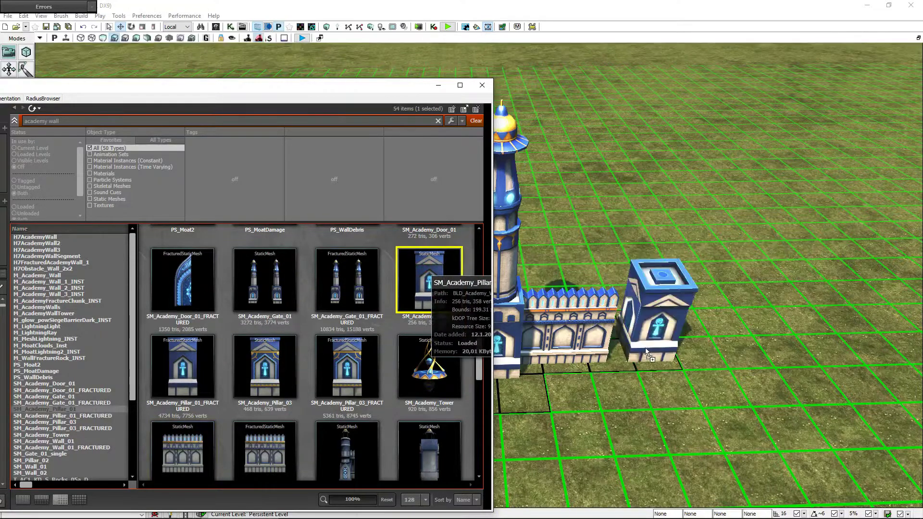
click(482, 85)
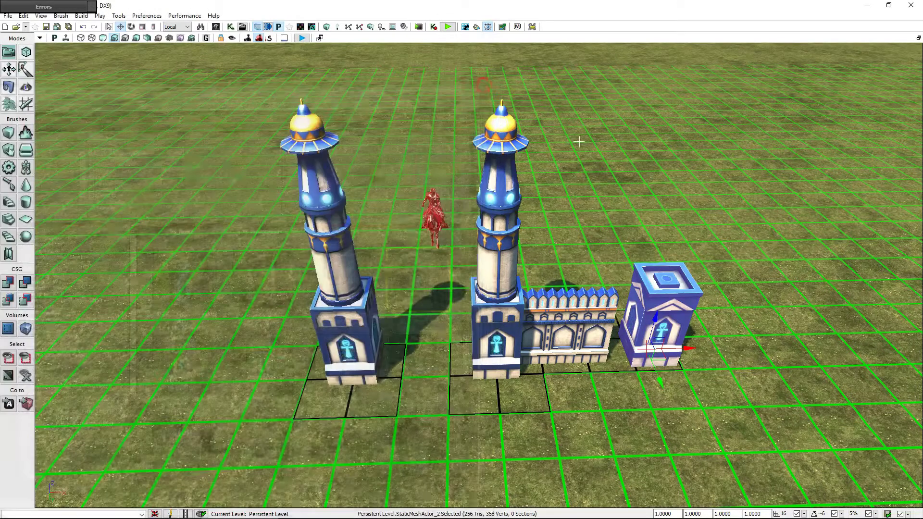
Slide the pillar block left along X until it butts against the wall's far end
mouse_move(627, 167)
right_down()
mouse_move(529, 192)
mouse_move(471, 193)
mouse_move(645, 297)
right_up()
drag(463, 341, 450, 343)
right_drag(679, 273, 613, 287)
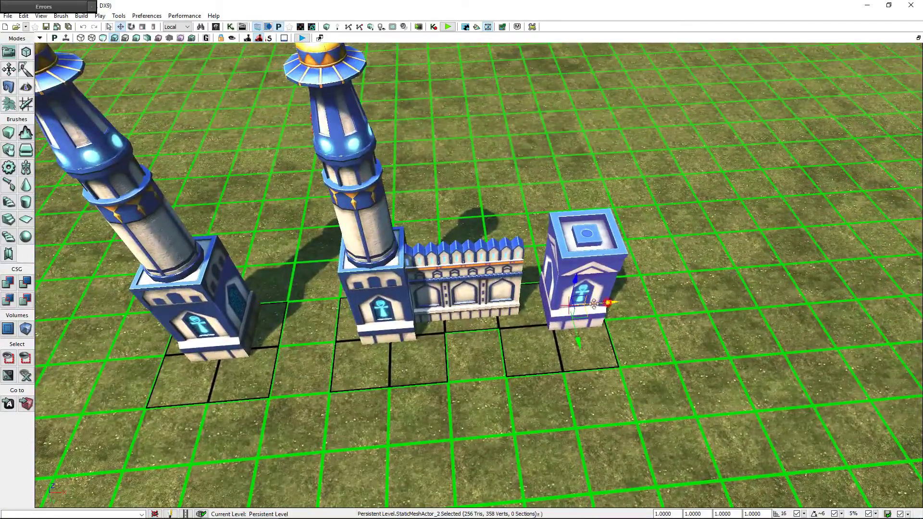
drag(594, 304, 580, 307)
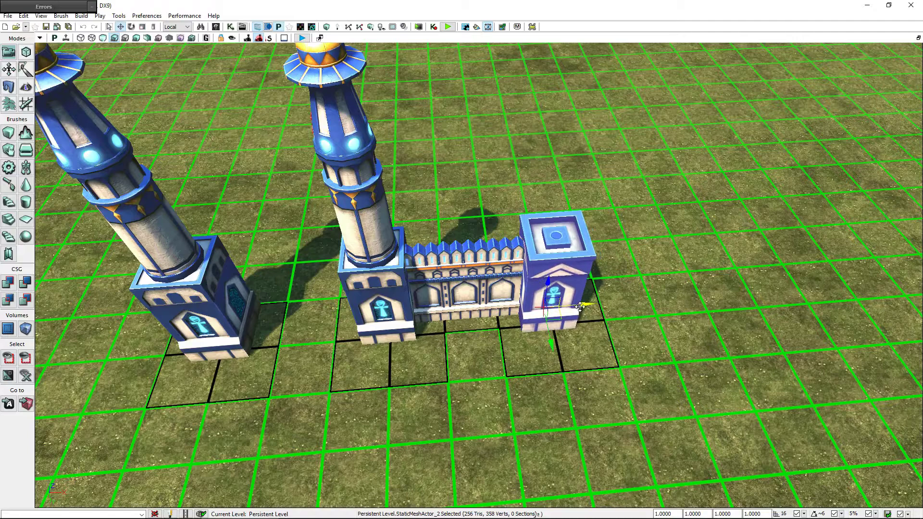
click(484, 423)
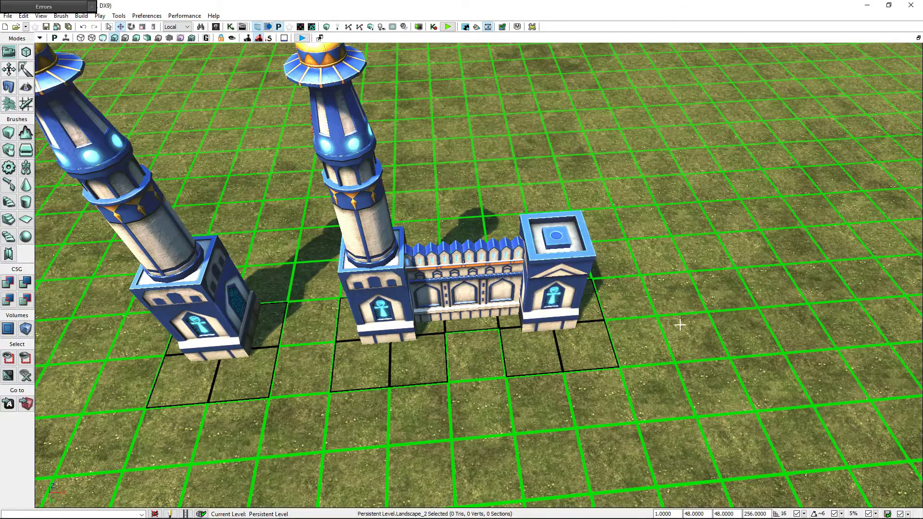
right_drag(679, 325, 655, 319)
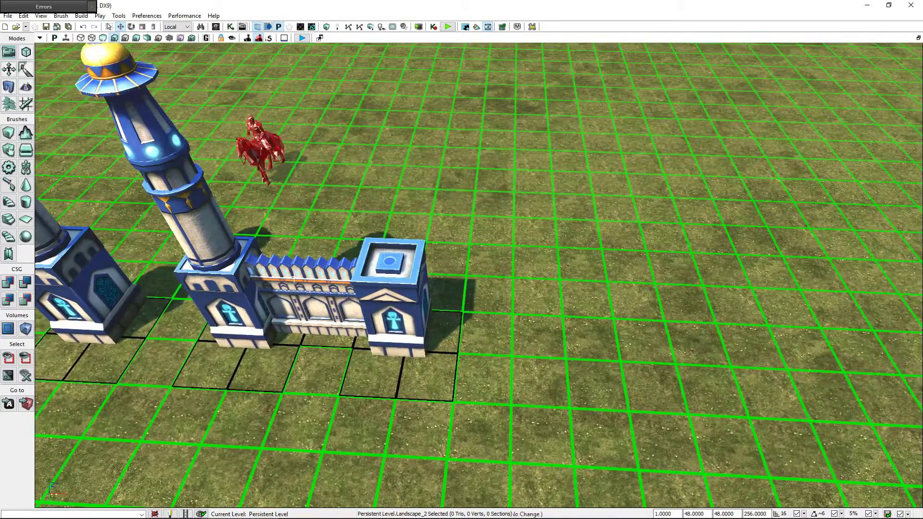
Duplicate the wall and pillar twice, placing each copy further right in line
click(294, 279)
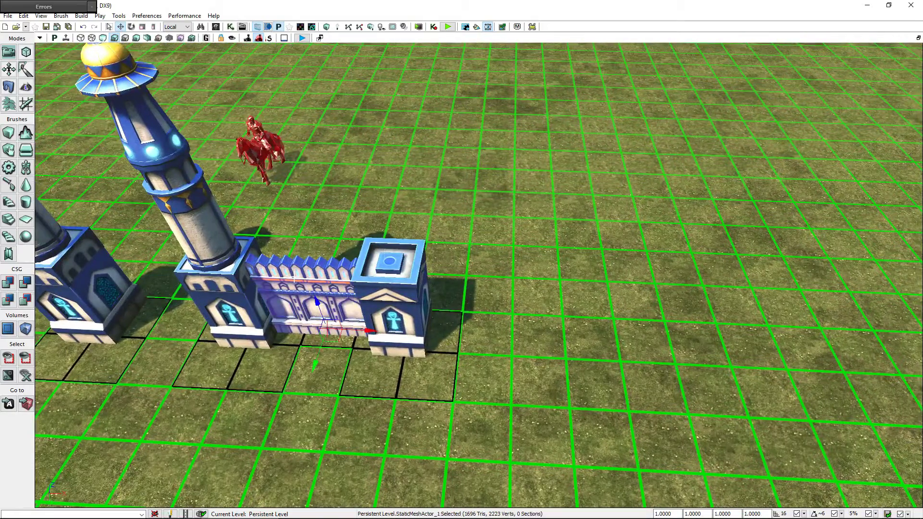
ctrl+click(391, 284)
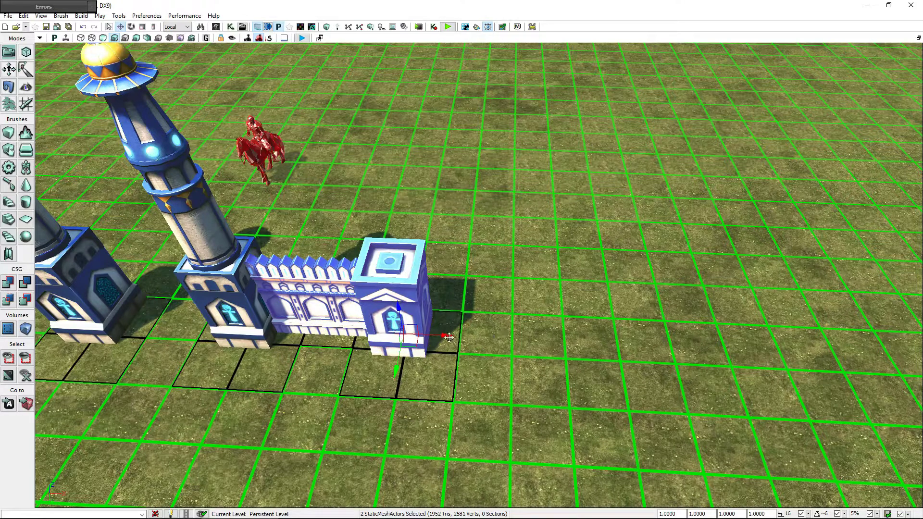
alt+drag(449, 337, 613, 344)
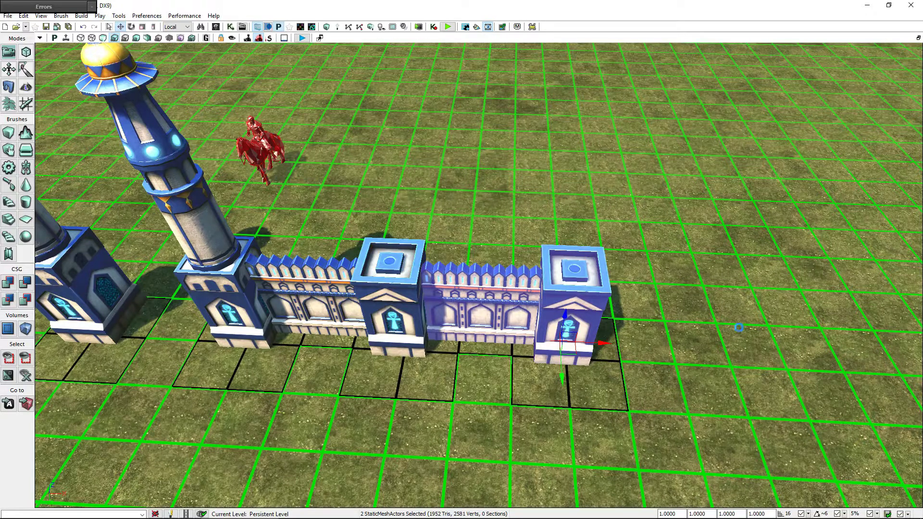
alt+drag(605, 345, 774, 344)
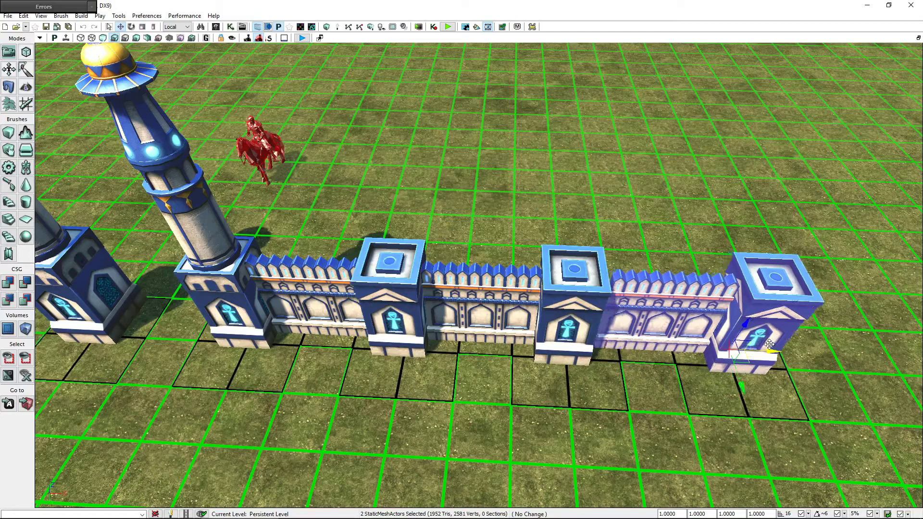
Nudge the last wall-and-pillar pair left to close the gap
scroll(643, 398, up, 3)
right_click(643, 398)
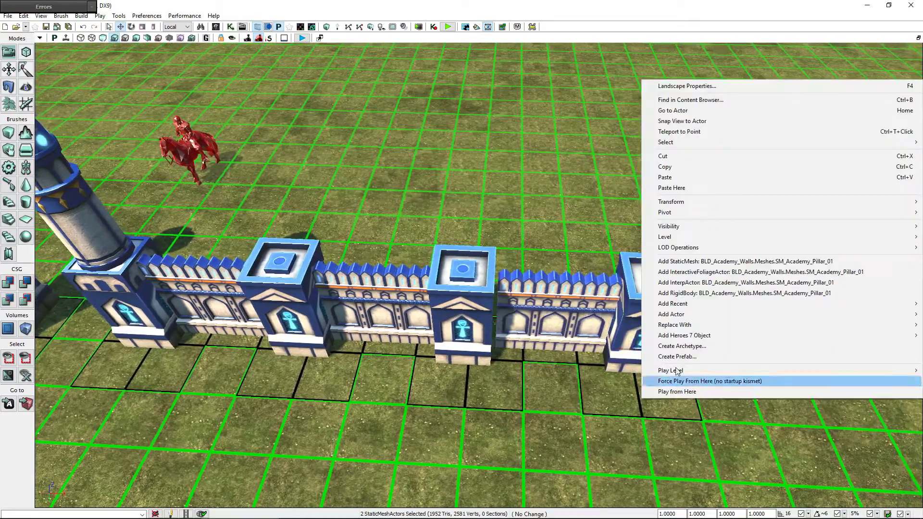
click(630, 314)
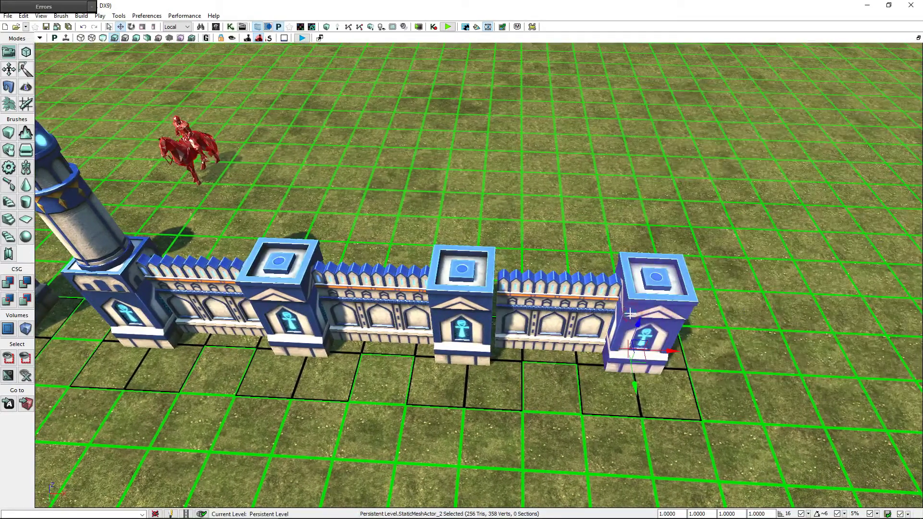
ctrl+click(600, 306)
drag(591, 346, 585, 346)
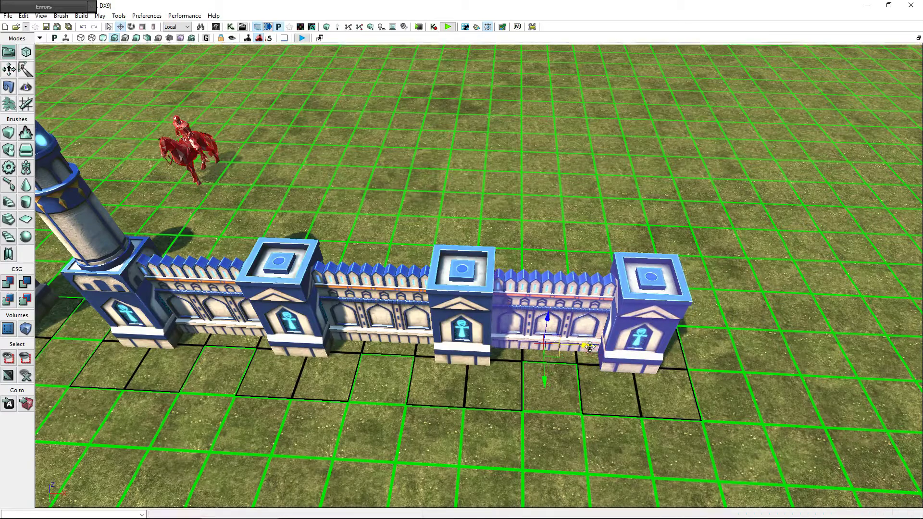
click(723, 397)
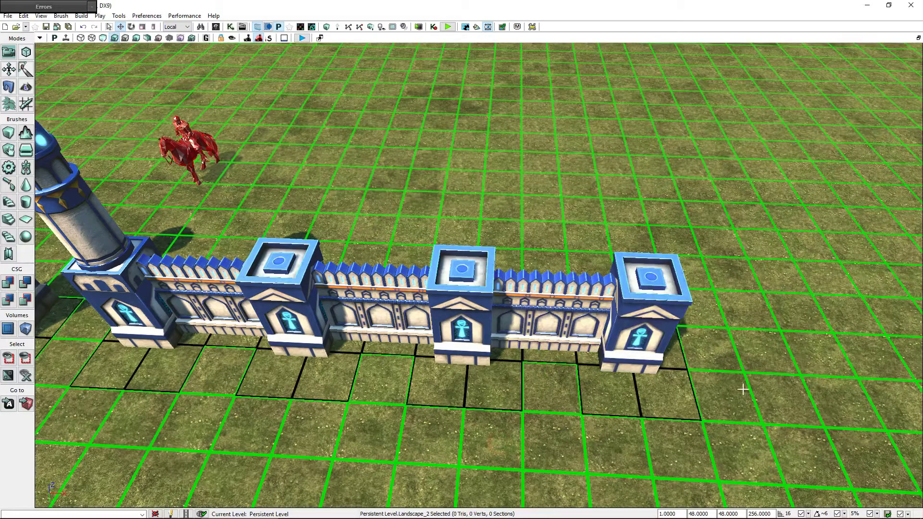
drag(749, 379, 750, 381)
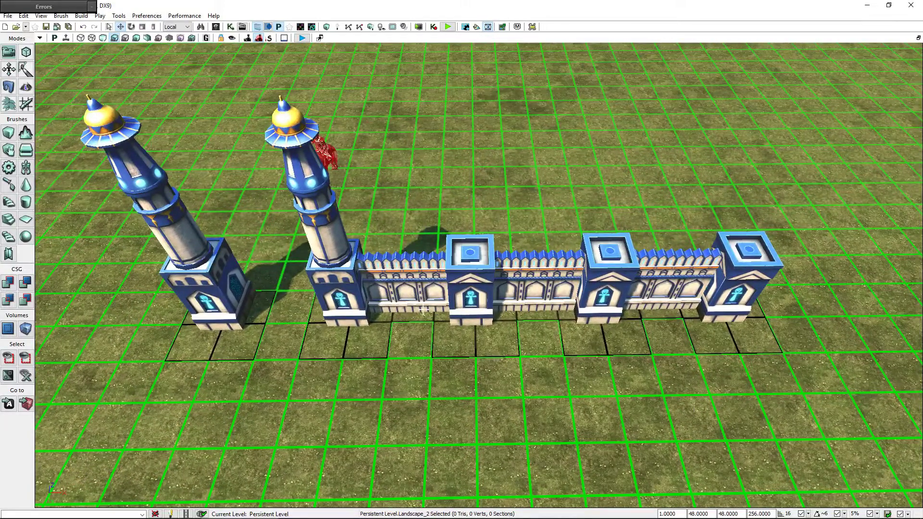
Select all three wall segments and pillars and duplicate the run past the towers to the left
click(416, 293)
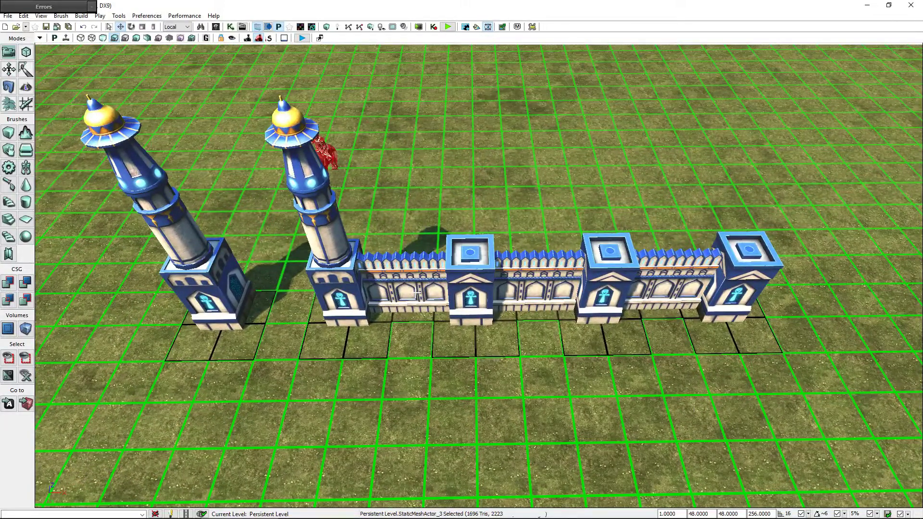
ctrl+click(471, 293)
ctrl+click(536, 289)
ctrl+click(603, 296)
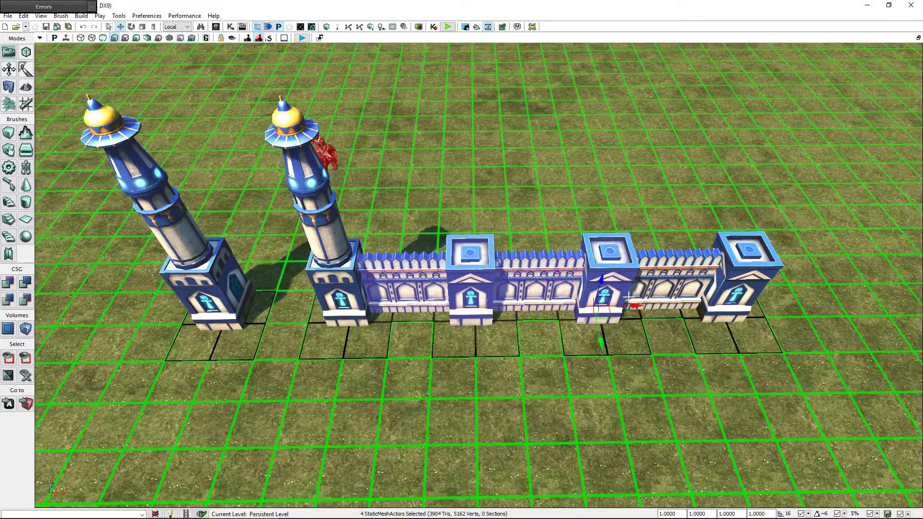
ctrl+click(677, 289)
ctrl+click(750, 286)
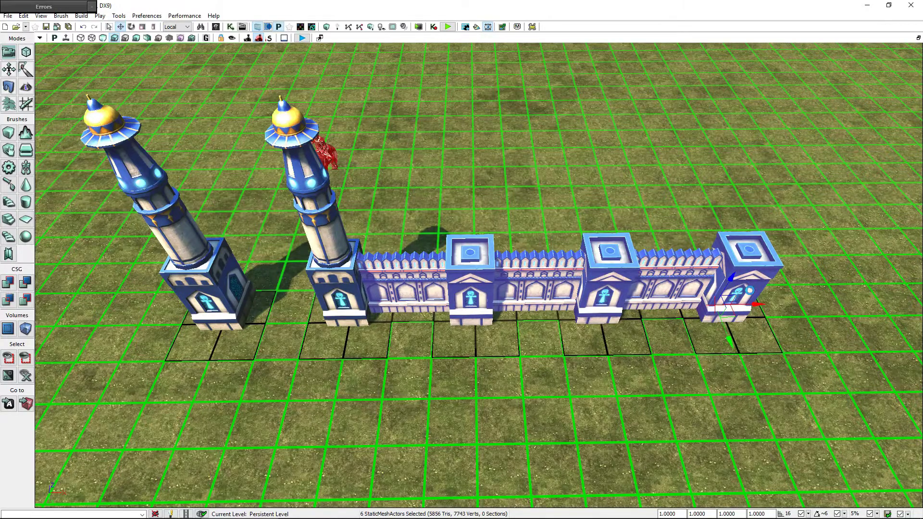
alt+drag(757, 304, 82, 317)
middle_drag(465, 385, 601, 383)
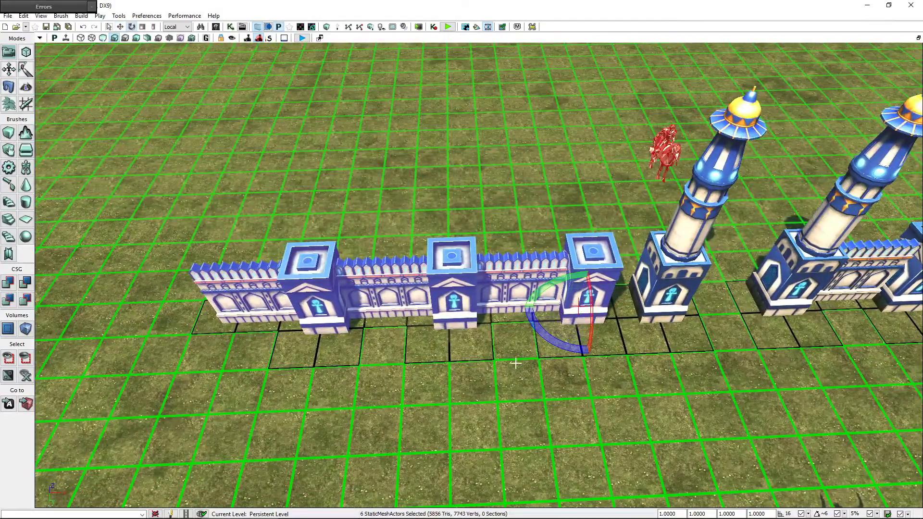
Turn the wall copy 180 degrees so it faces away from the left tower
mouse_move(548, 343)
mouse_down()
mouse_move(524, 308)
mouse_move(531, 309)
mouse_move(243, 301)
mouse_up()
key(space)
key(space)
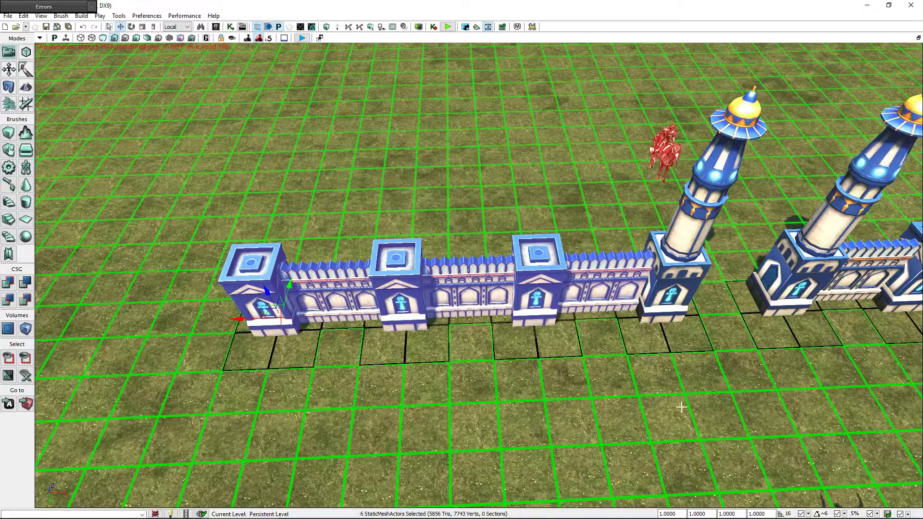
right_drag(712, 395, 712, 396)
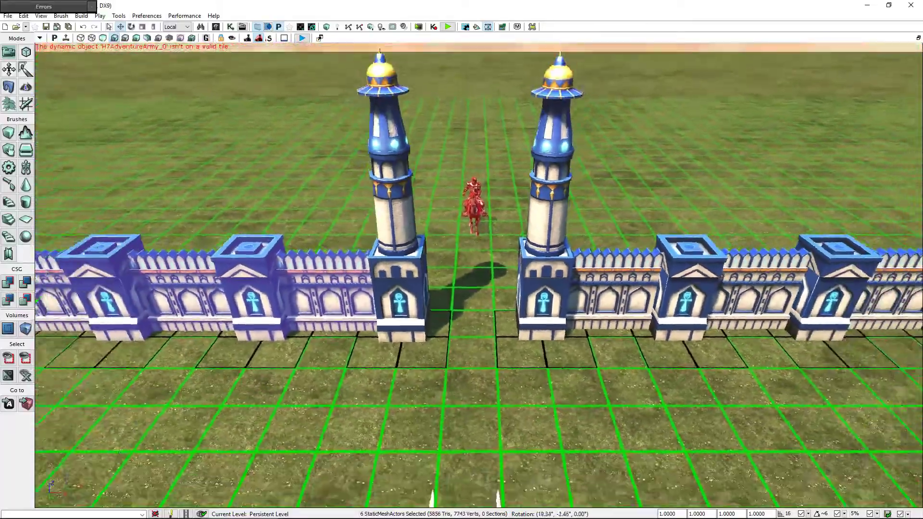
right_drag(537, 451, 537, 451)
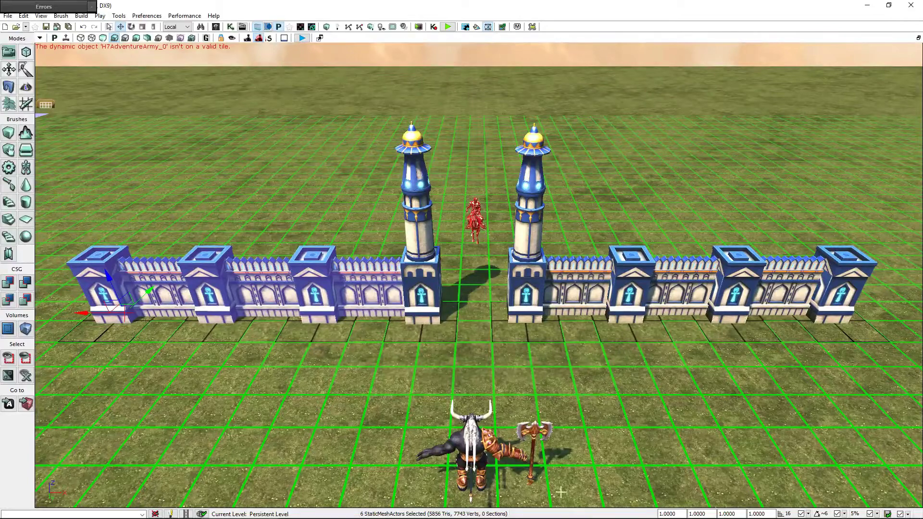
Deselect the wall pieces and reopen the Content Browser, still filtered to 'academy wall'
click(344, 380)
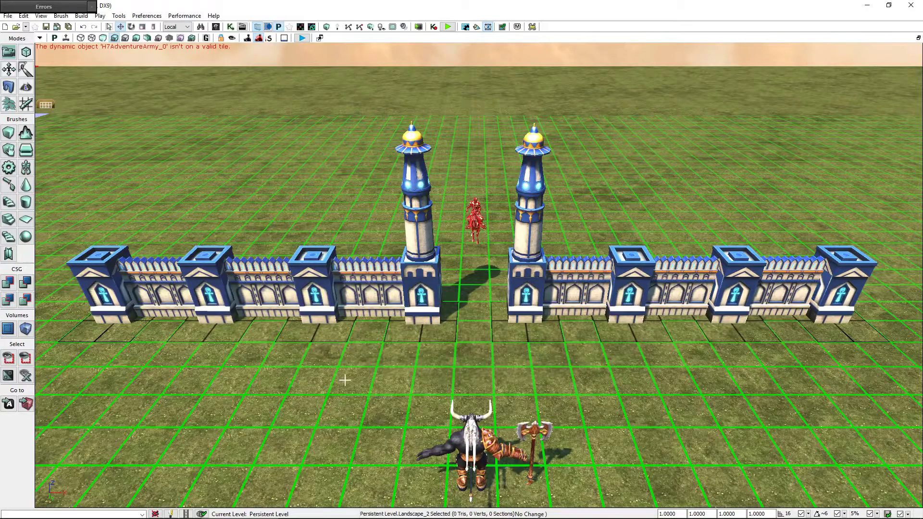
scroll(345, 380, up, 2)
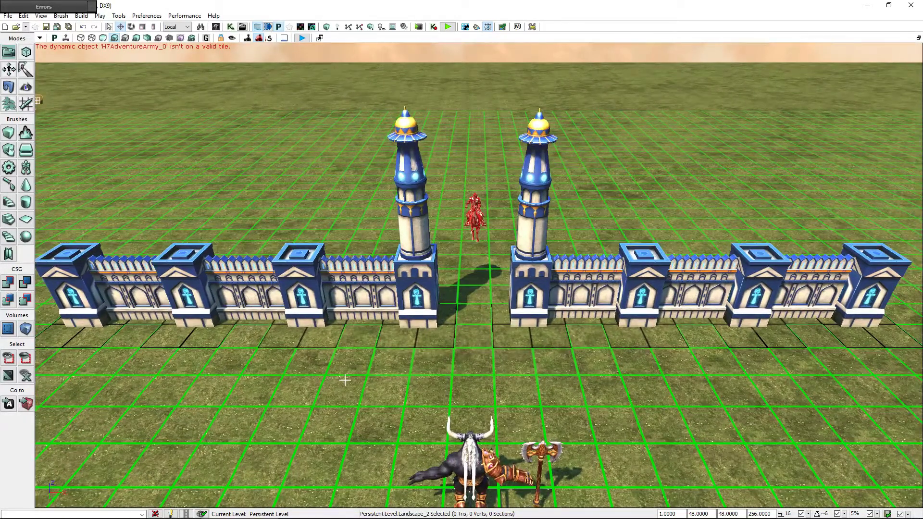
click(215, 28)
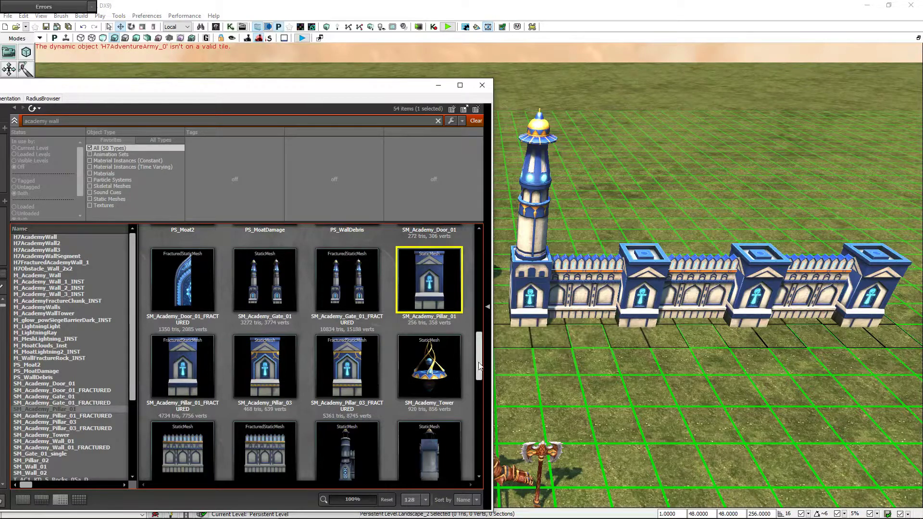
Add two SM_Academy_Door_01 InterpActors, one beside each gate tower
drag(479, 363, 480, 327)
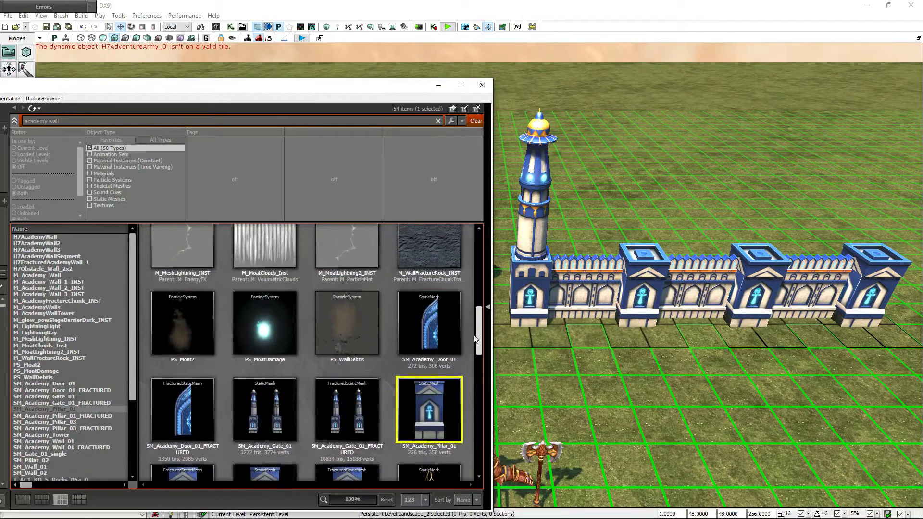
click(429, 329)
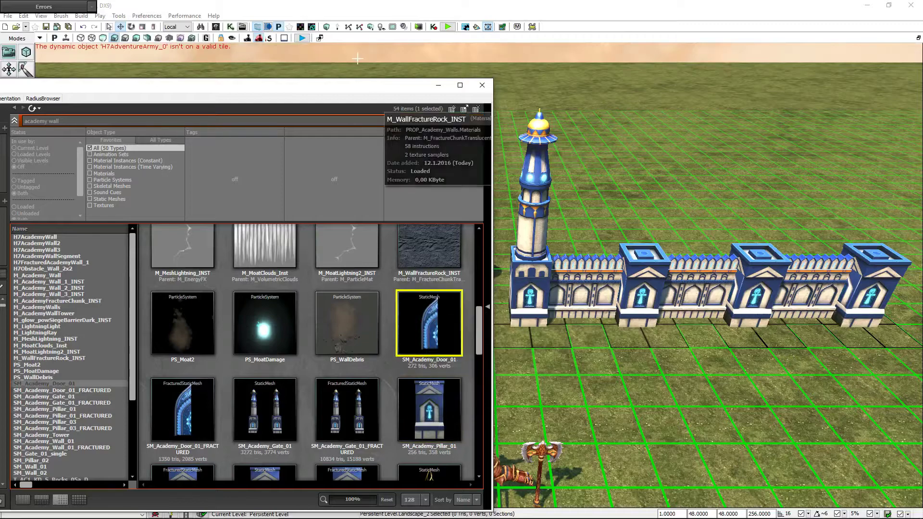
drag(364, 86, 250, 72)
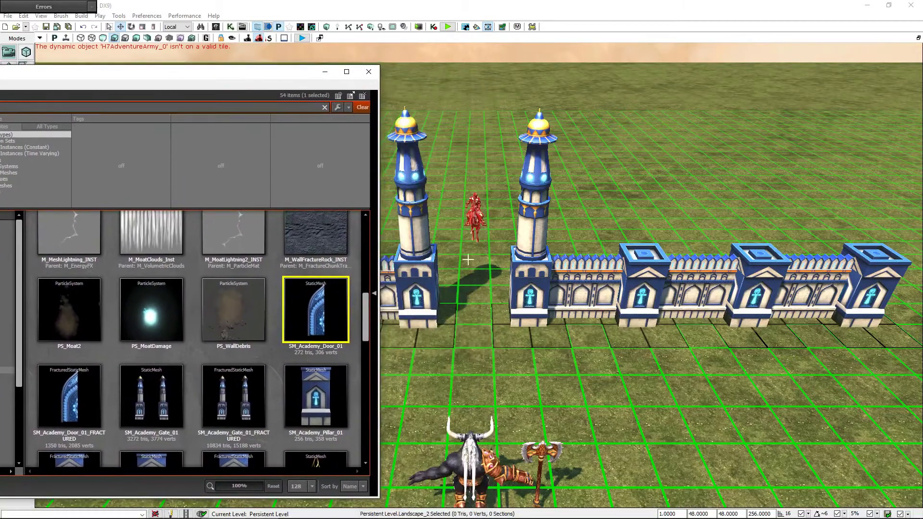
right_click(467, 364)
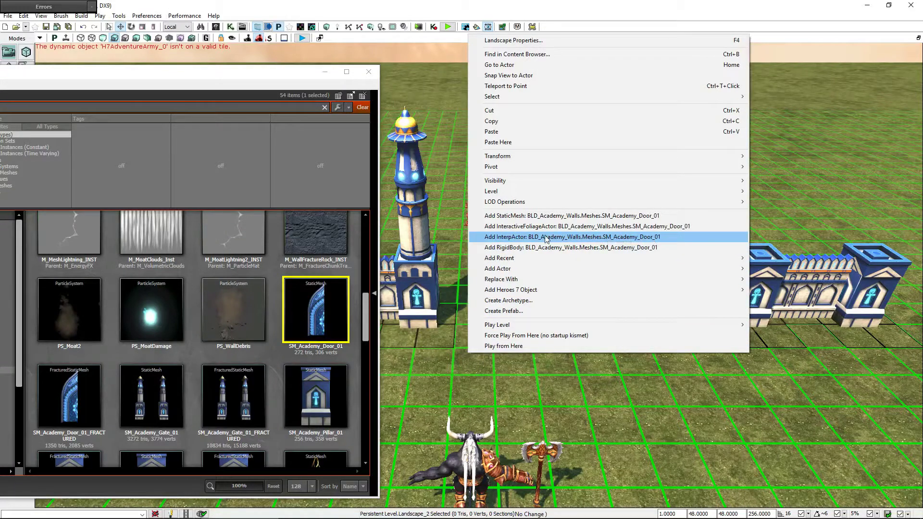
click(479, 237)
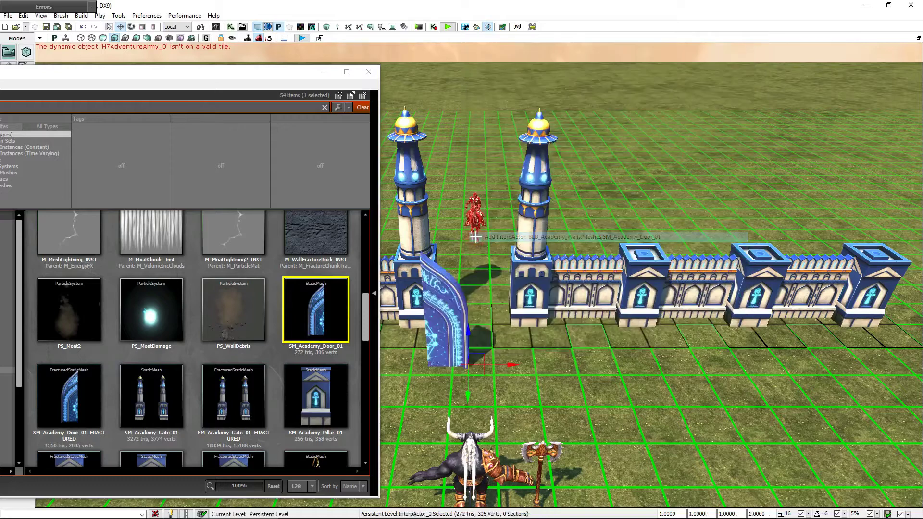
right_click(554, 374)
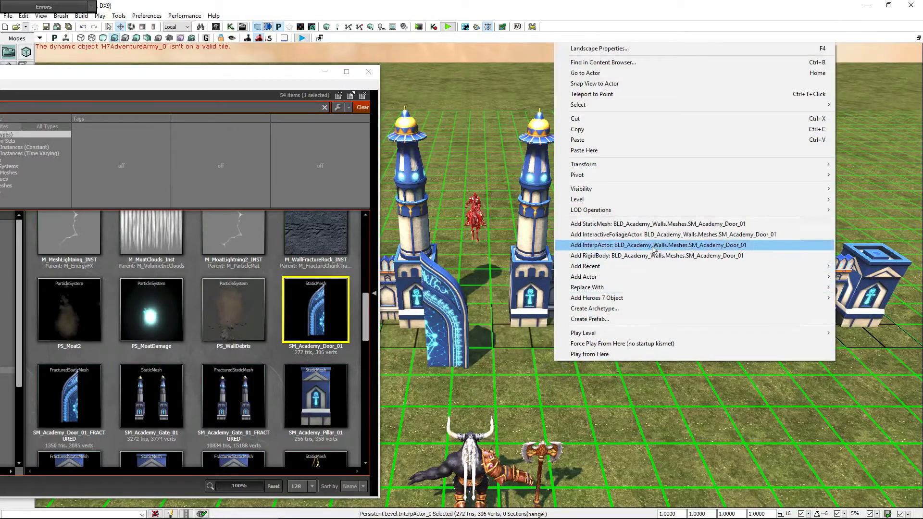
click(565, 248)
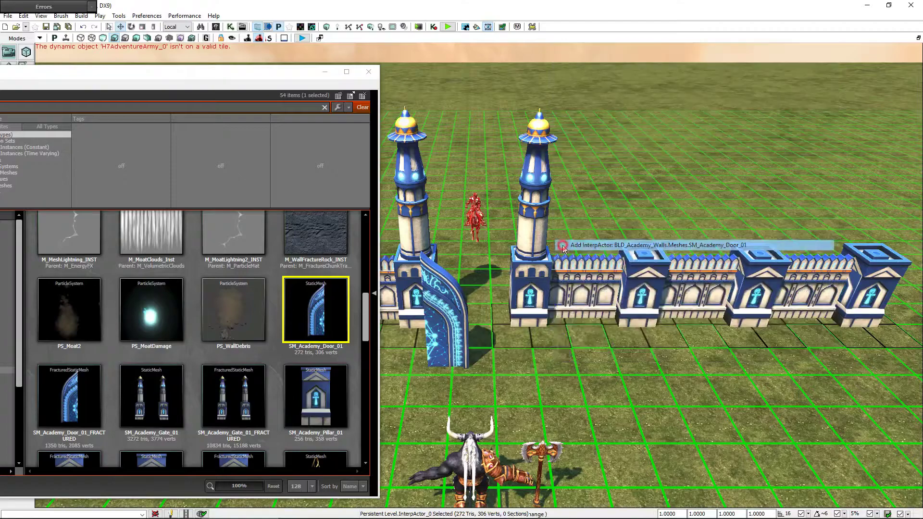
Rotate the left door leaf about 180° so it faces the other way
click(369, 72)
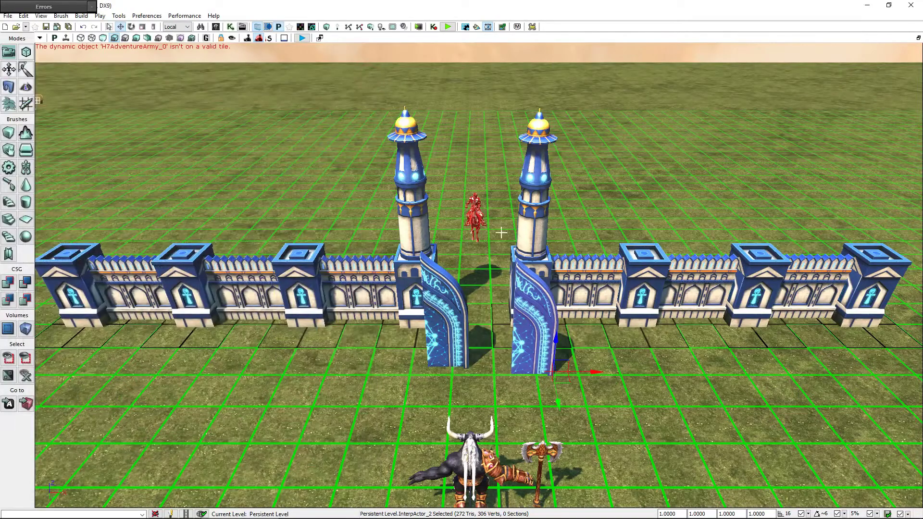
drag(553, 290, 548, 260)
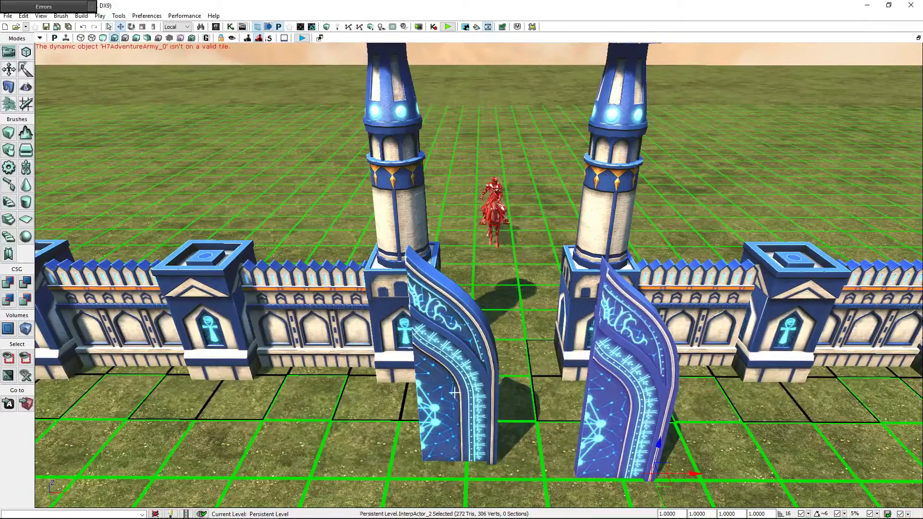
click(488, 457)
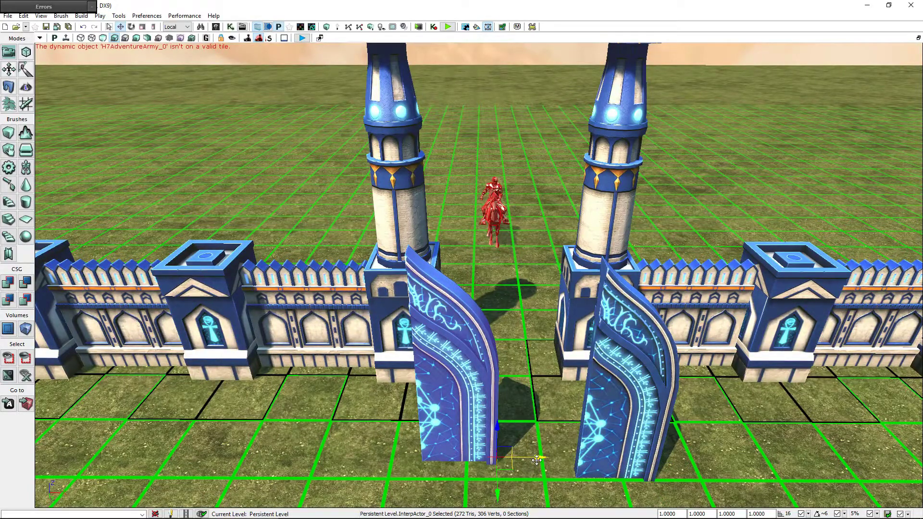
key(space)
drag(541, 462, 509, 481)
mouse_move(442, 481)
mouse_down()
mouse_move(551, 468)
mouse_move(475, 491)
mouse_up()
key(space)
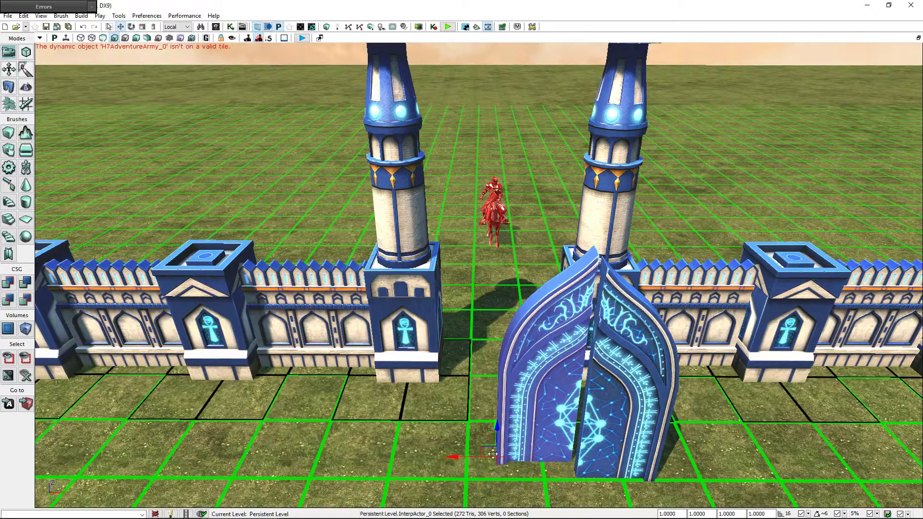
Slide the left door against the left tower and bring the right door to meet it
drag(483, 447, 425, 361)
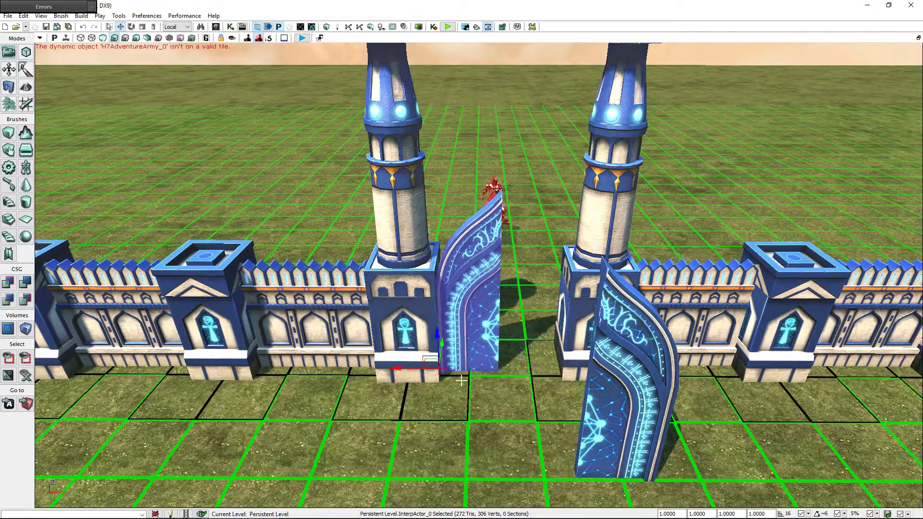
click(632, 452)
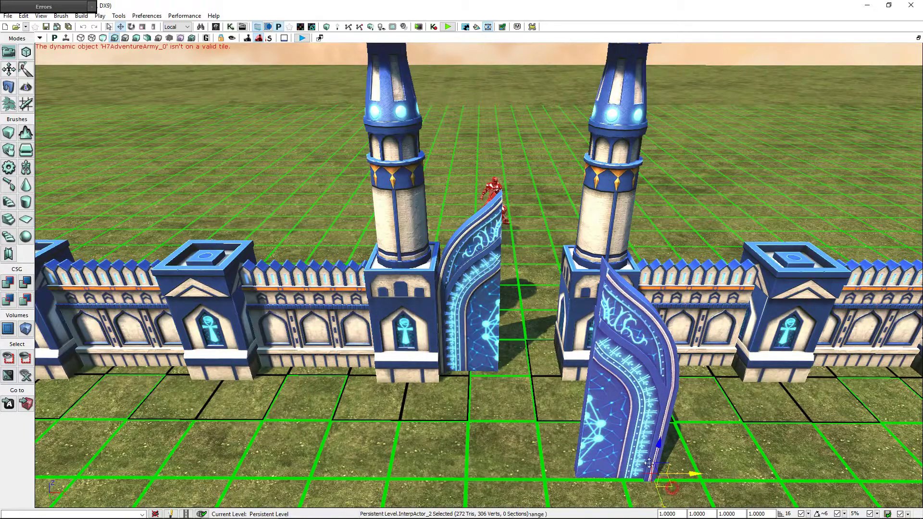
drag(673, 487, 572, 378)
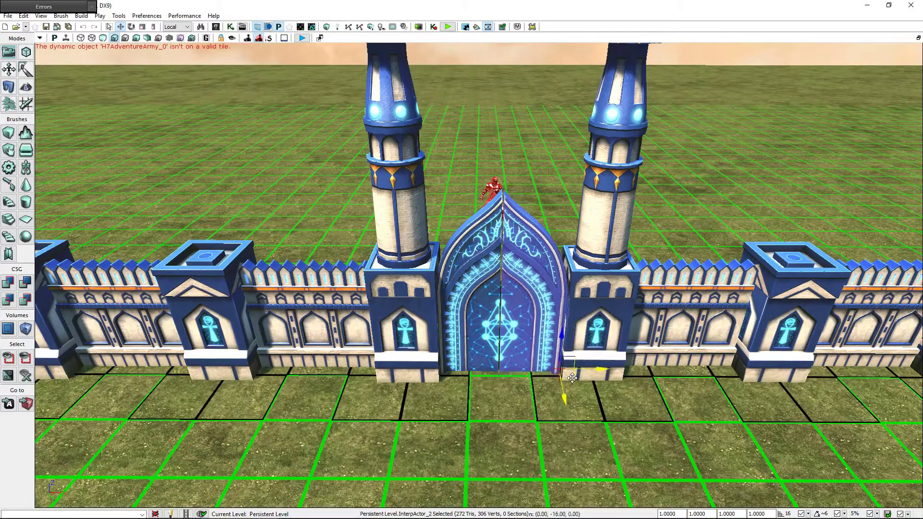
click(512, 464)
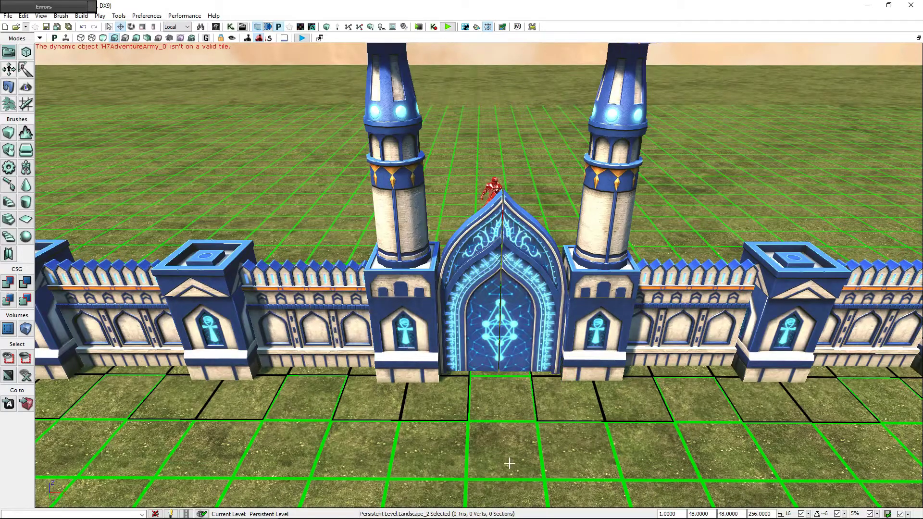
drag(544, 464, 557, 500)
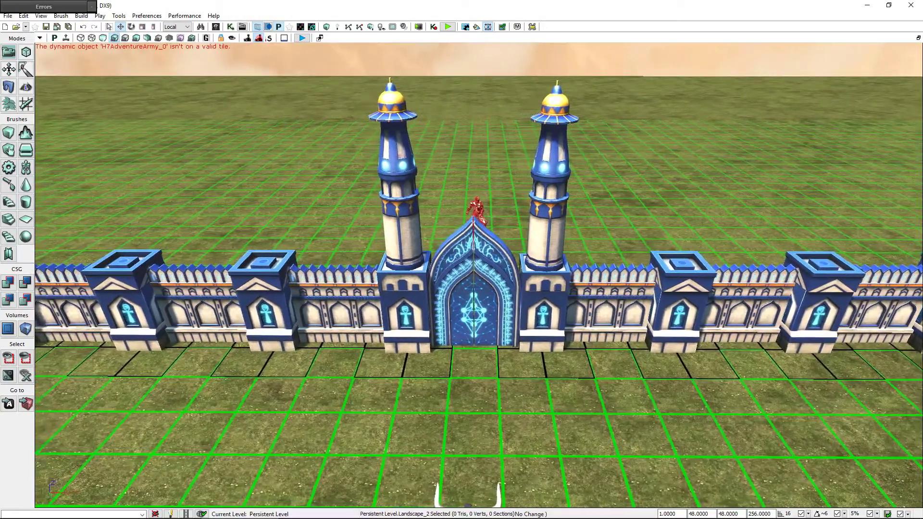
Add a Cell Changer Actor from All Templates and drag it onto the tile before the gate
right_click(301, 409)
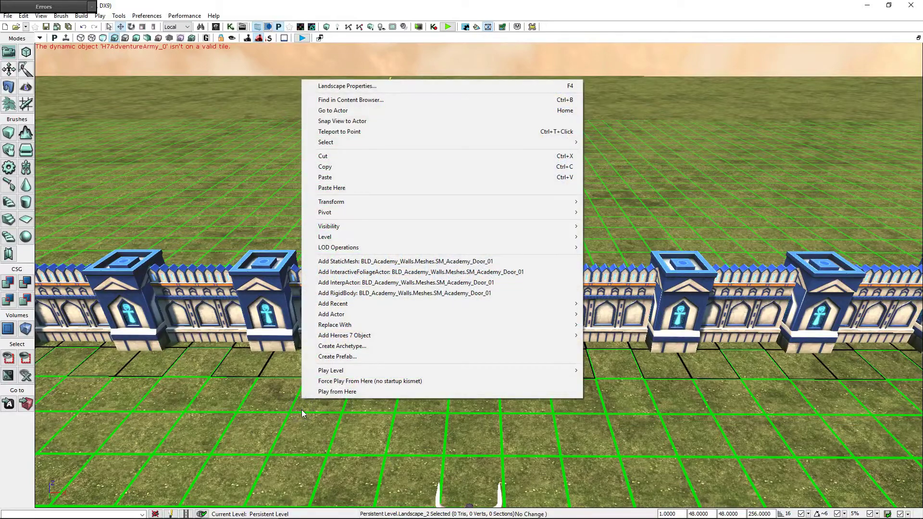
mouse_move(424, 318)
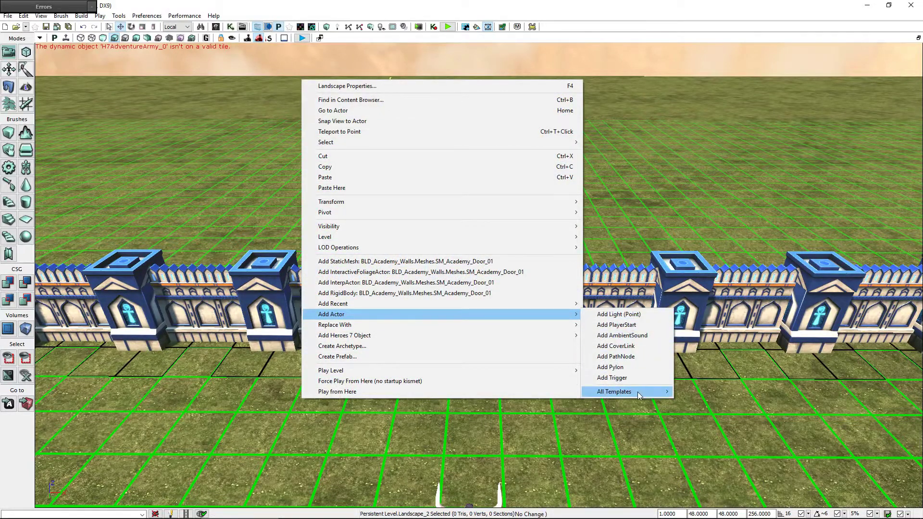
mouse_move(640, 395)
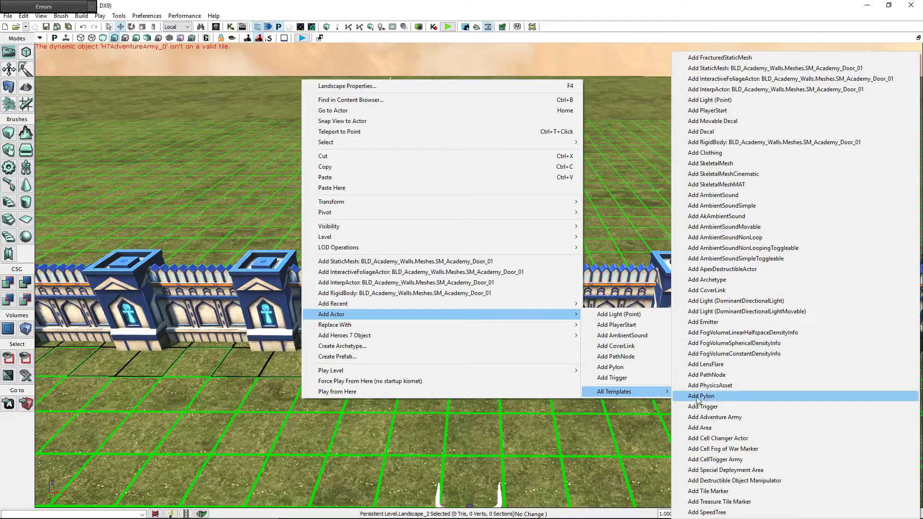
click(766, 440)
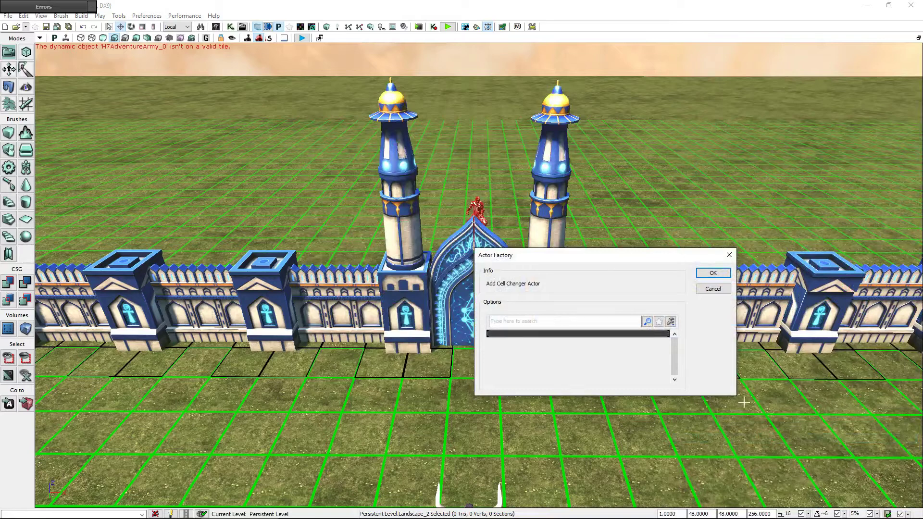
click(713, 273)
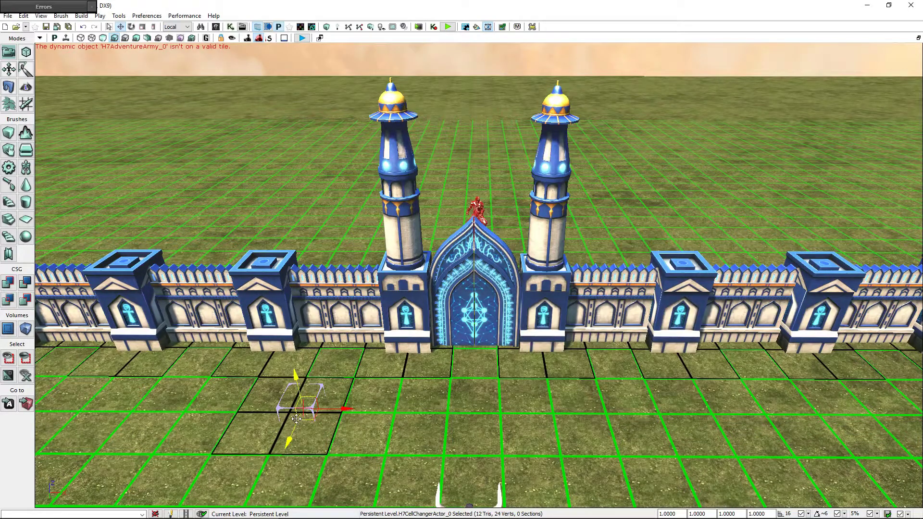
mouse_move(297, 419)
mouse_down()
mouse_move(486, 410)
mouse_move(488, 353)
mouse_up()
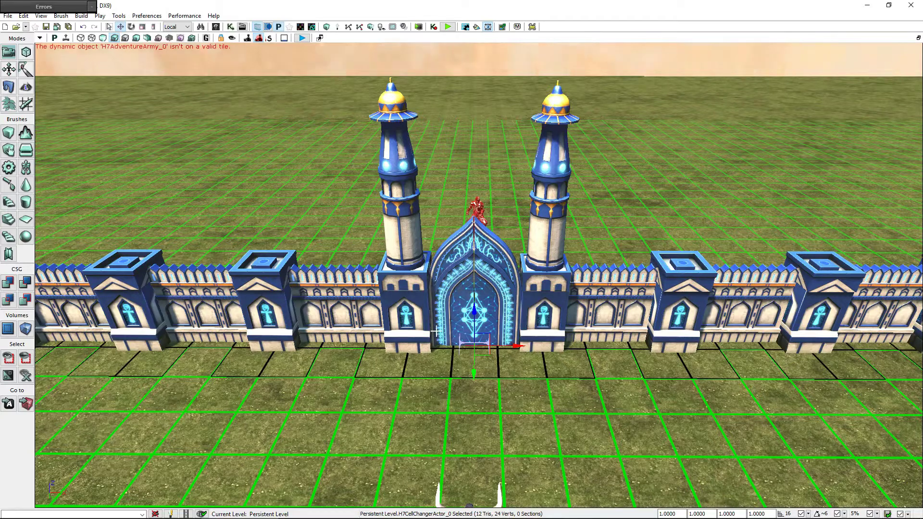
click(460, 257)
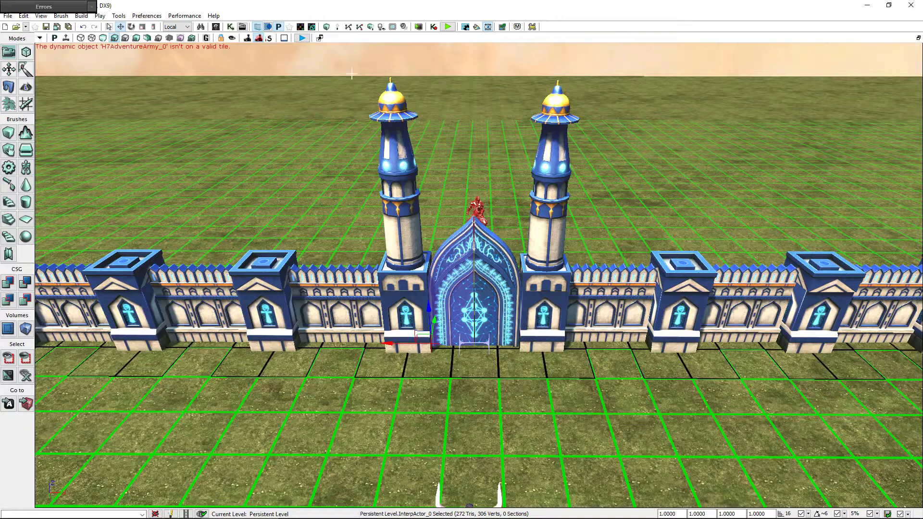
Open UnrealKismet with the gate selected and add a New Matinee node to Main_Sequence
click(231, 28)
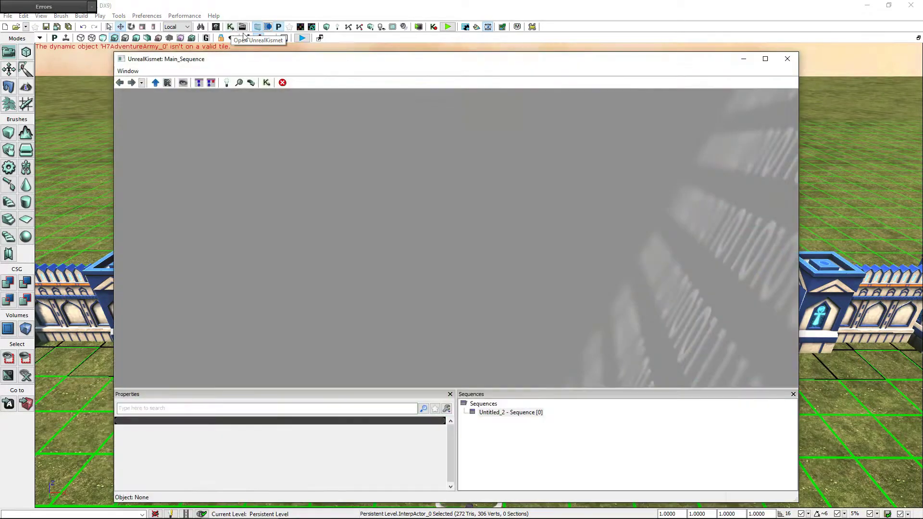
drag(359, 68, 384, 66)
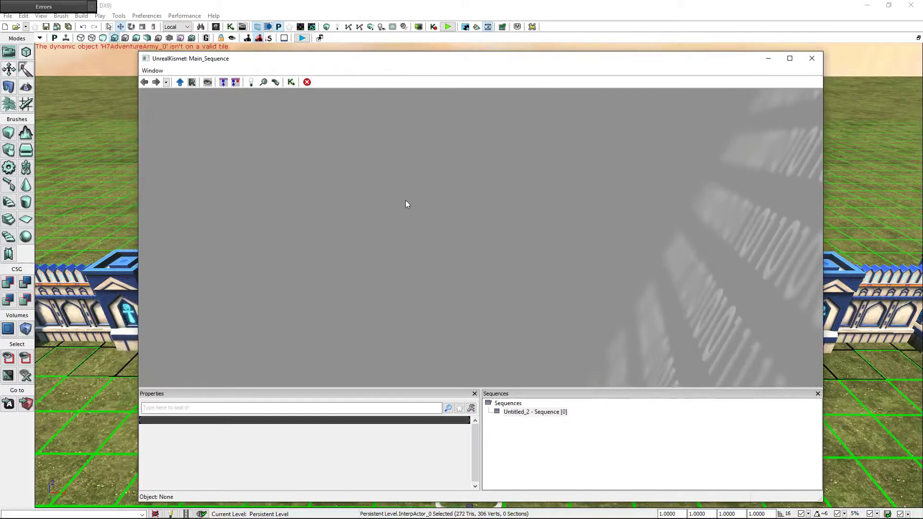
right_click(422, 200)
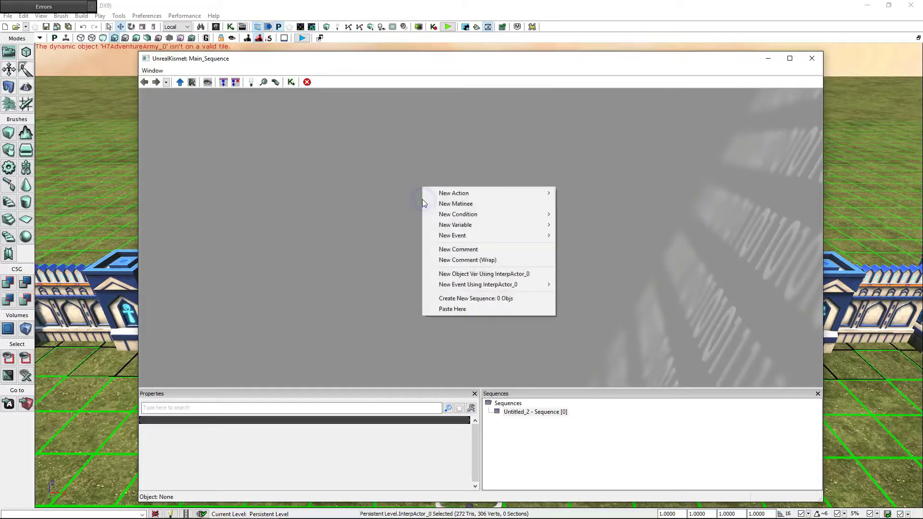
click(513, 203)
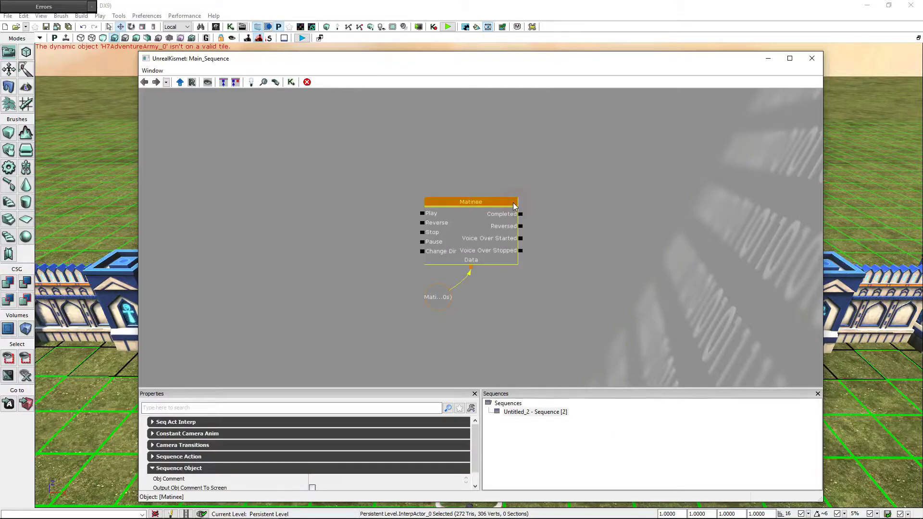
drag(479, 62, 464, 435)
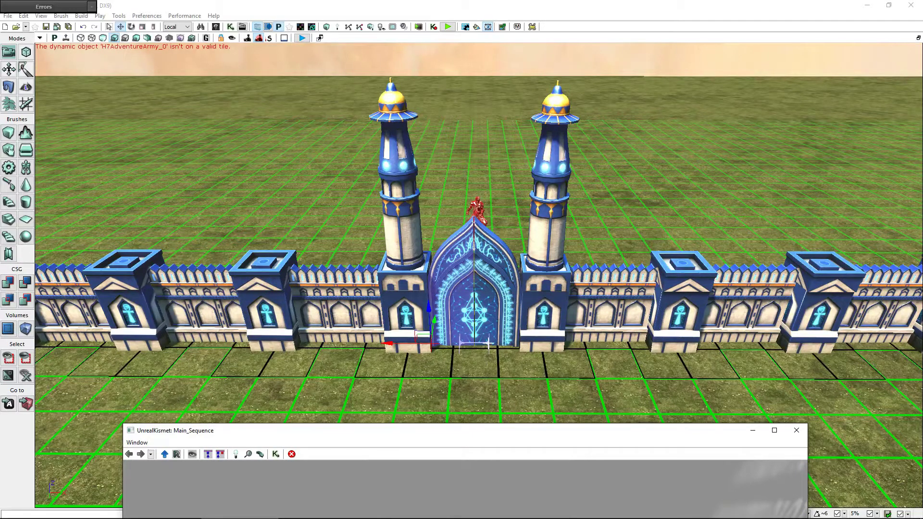
click(487, 344)
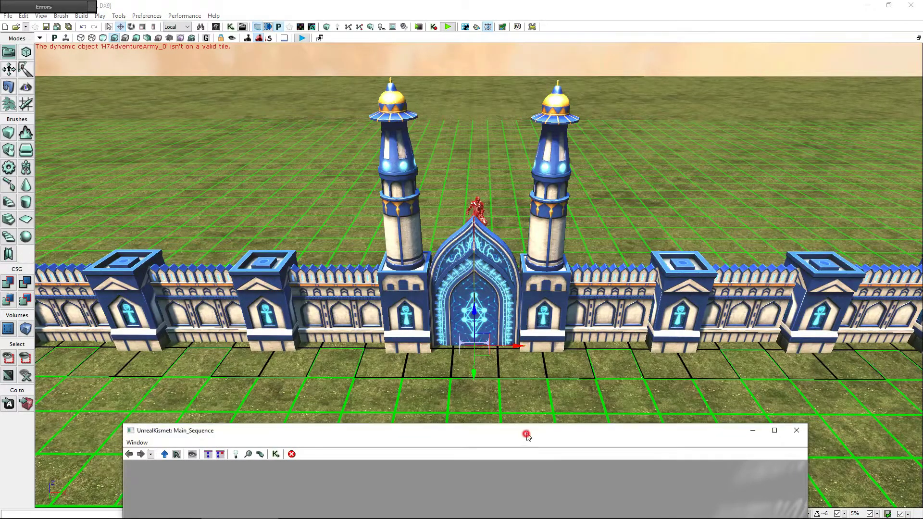
drag(526, 435, 551, 68)
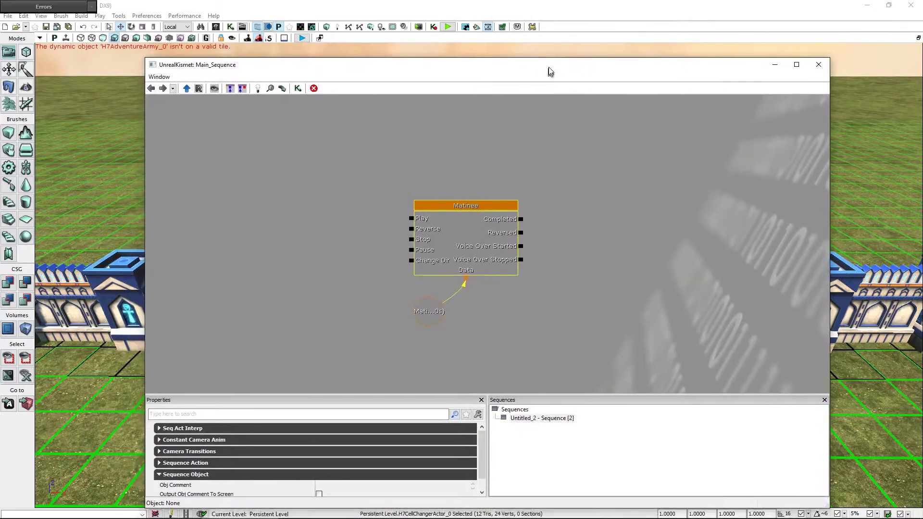
Add an H7CellChangerActor_0 object variable and an H7Actions_Game Change Movement Type action
right_click(629, 303)
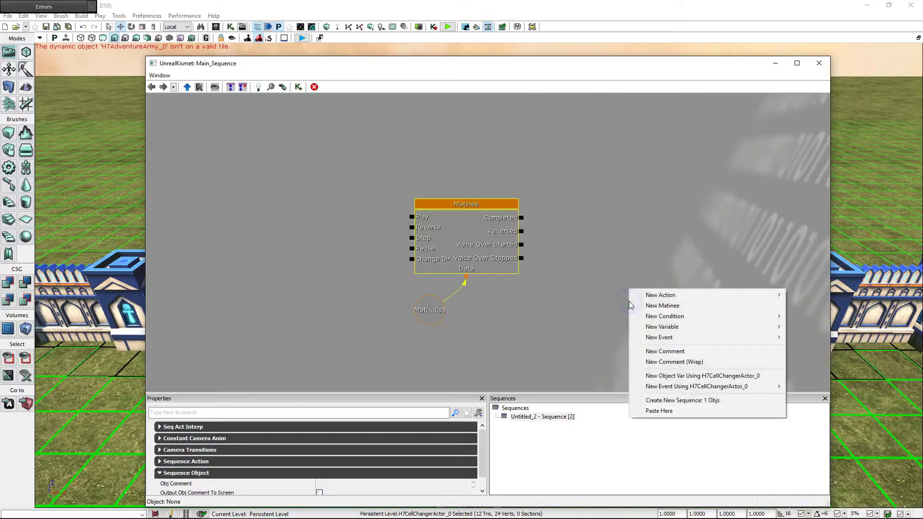
click(772, 376)
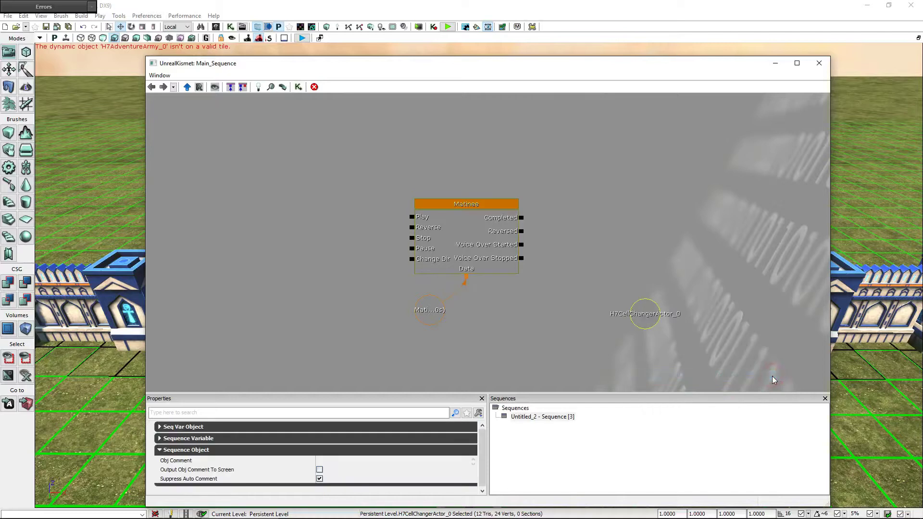
click(636, 244)
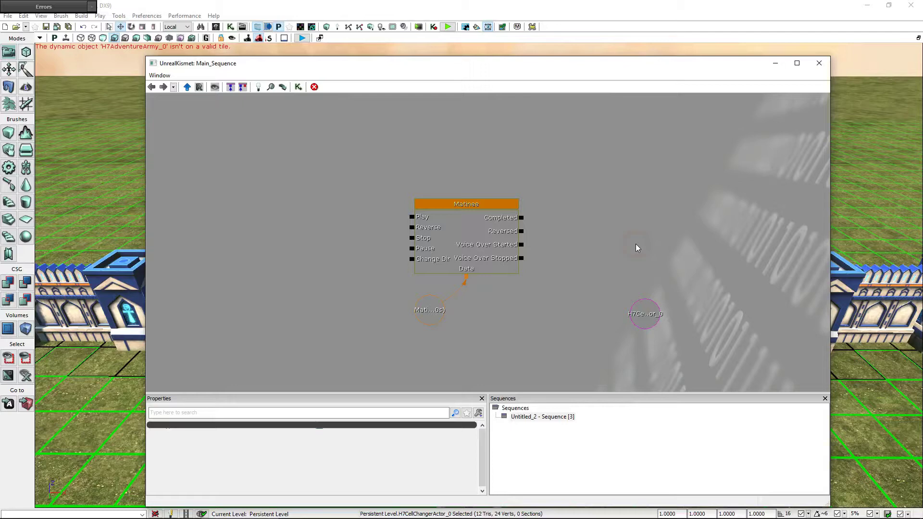
right_click(636, 248)
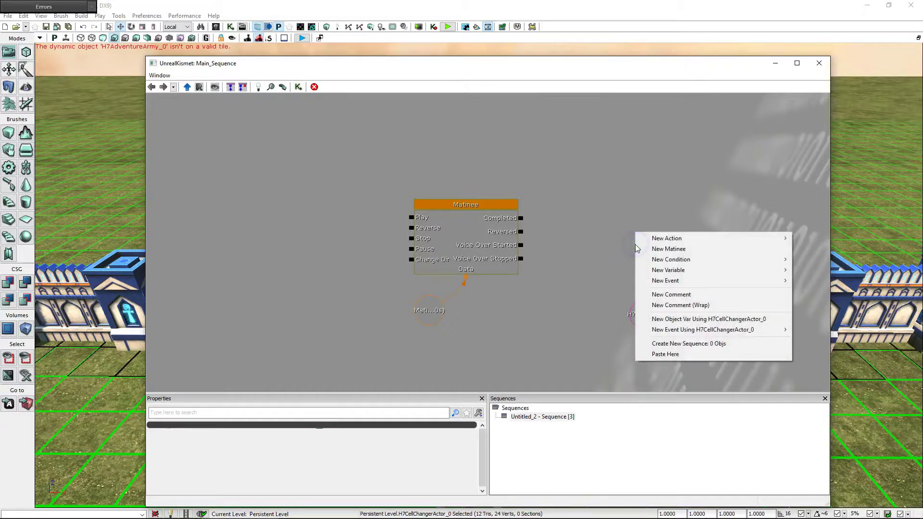
mouse_move(647, 242)
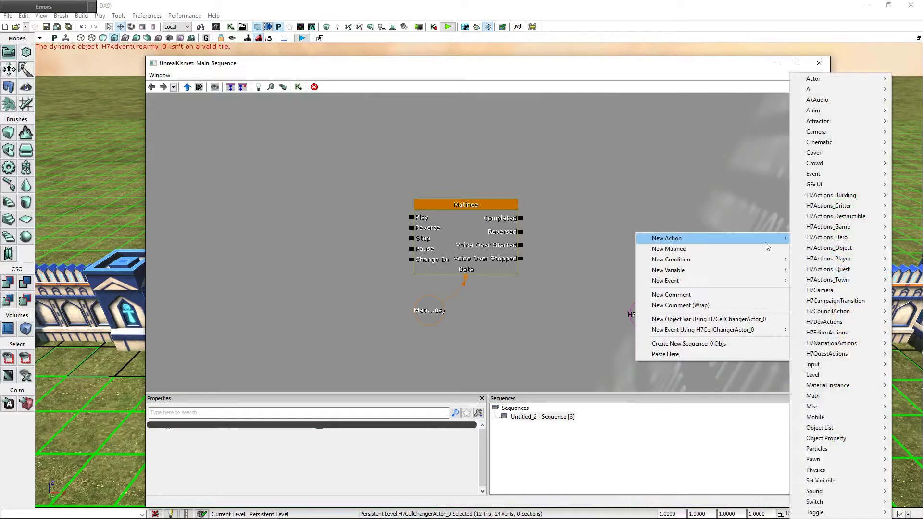
mouse_move(829, 249)
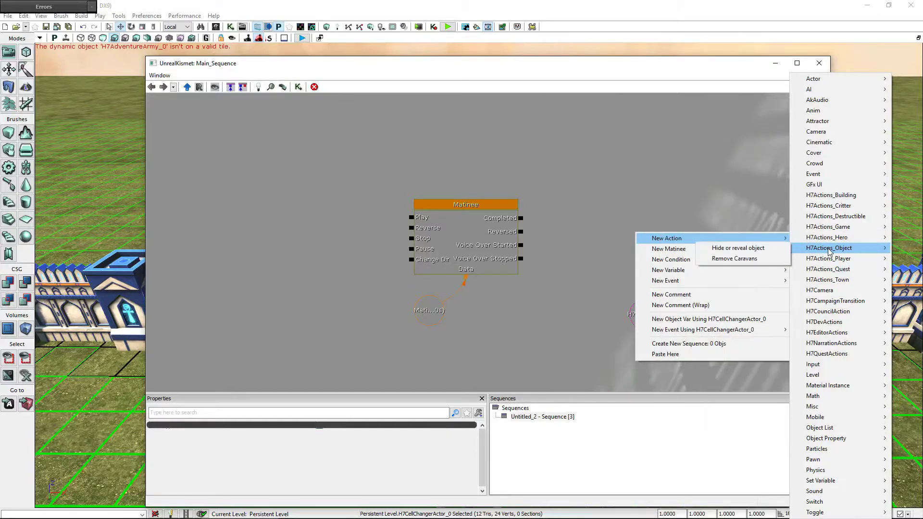
mouse_move(838, 229)
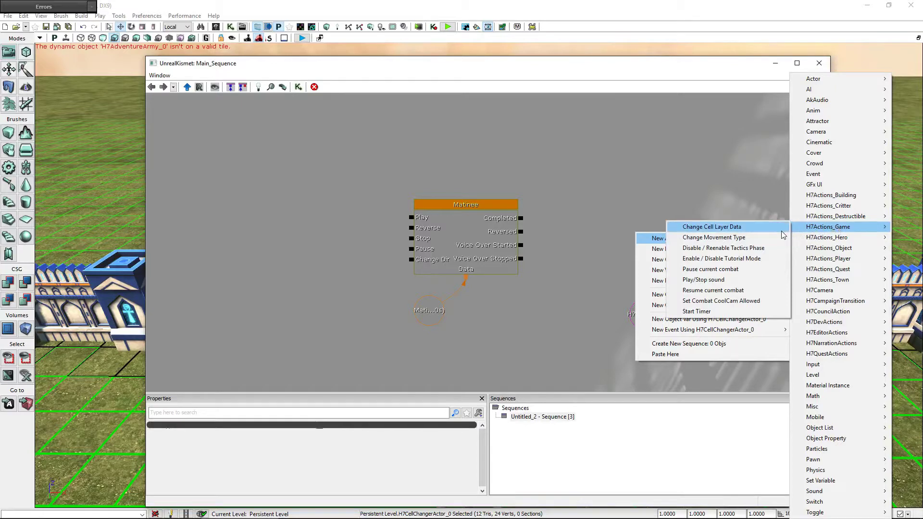
click(748, 237)
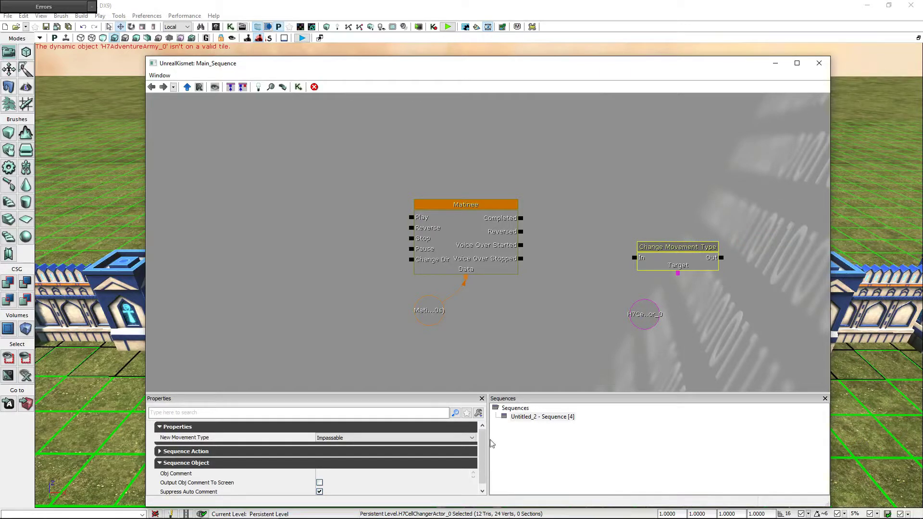
Set the action's movement type to Ground and link its Target to the Cell Changer variable
scroll(483, 445, down, 1)
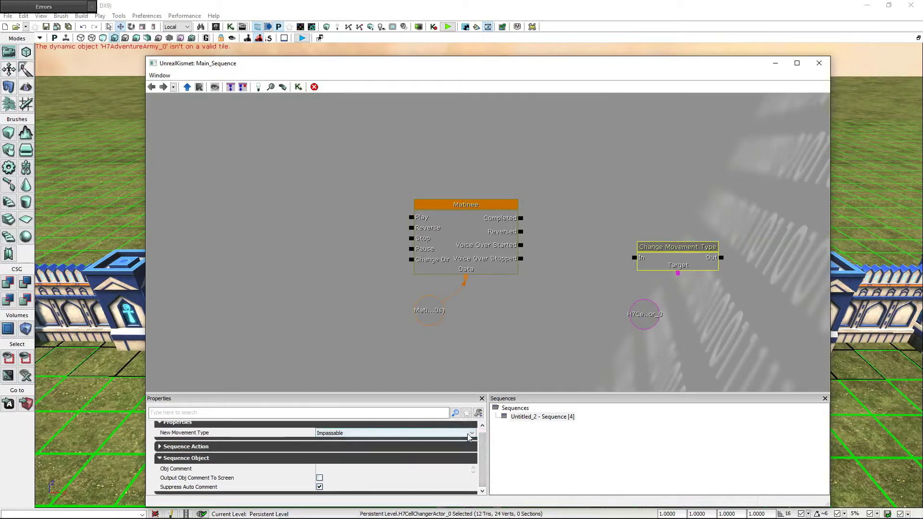
click(468, 437)
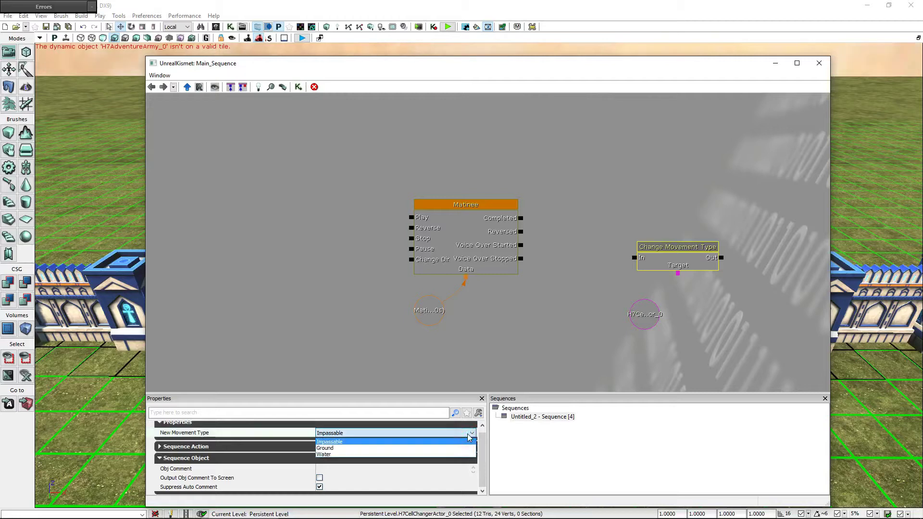
click(333, 448)
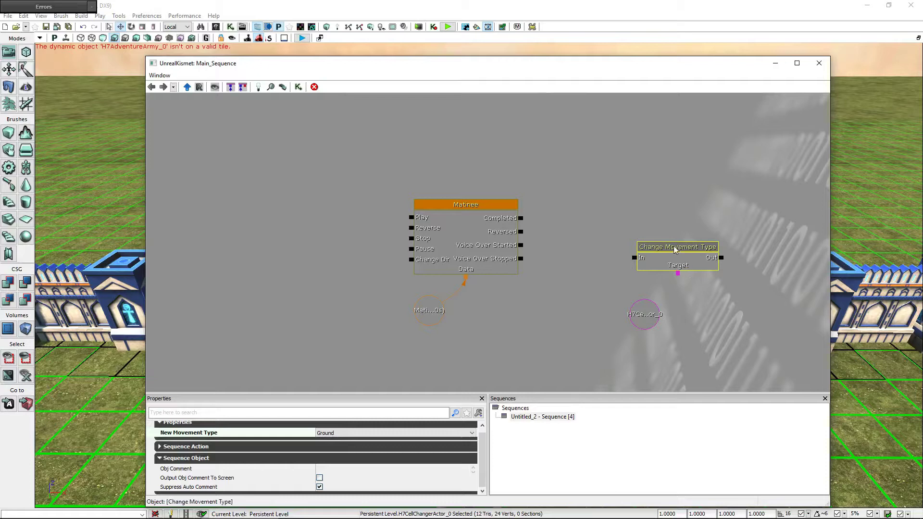
drag(672, 250, 651, 209)
click(644, 312)
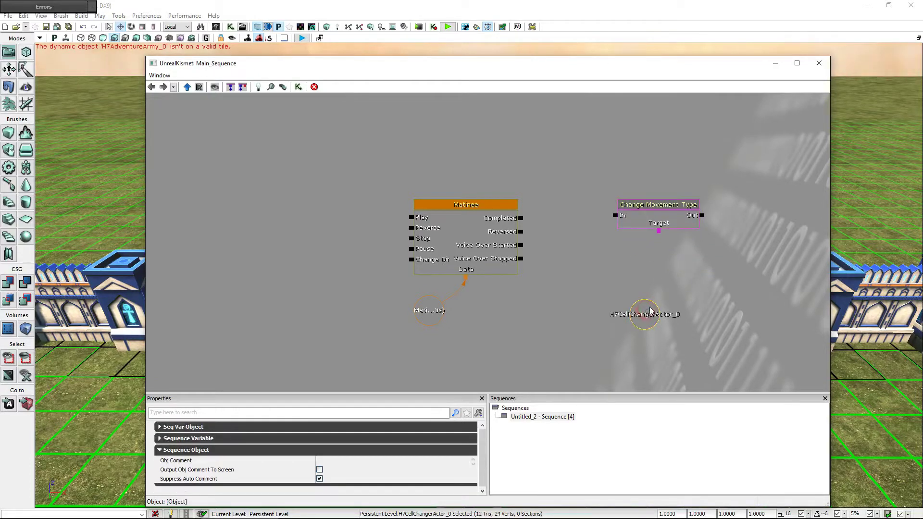
mouse_move(653, 298)
mouse_down()
mouse_move(659, 252)
mouse_move(666, 260)
mouse_up()
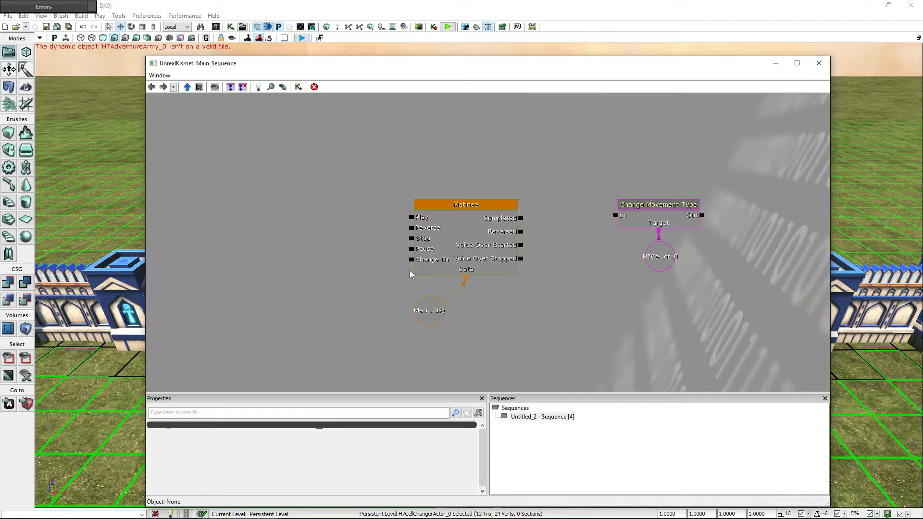
Add a Hero started/won/lost combat against event node, then close UnrealKismet
right_click(202, 207)
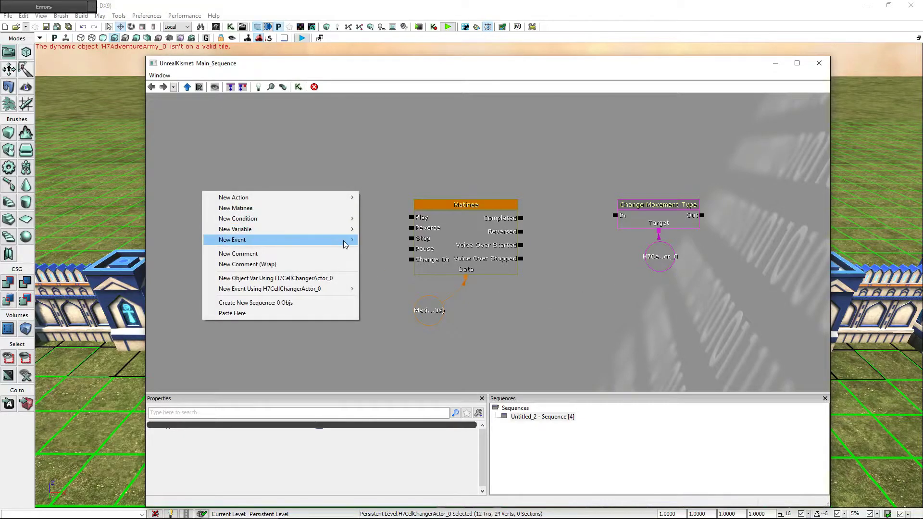
mouse_move(345, 244)
mouse_move(404, 255)
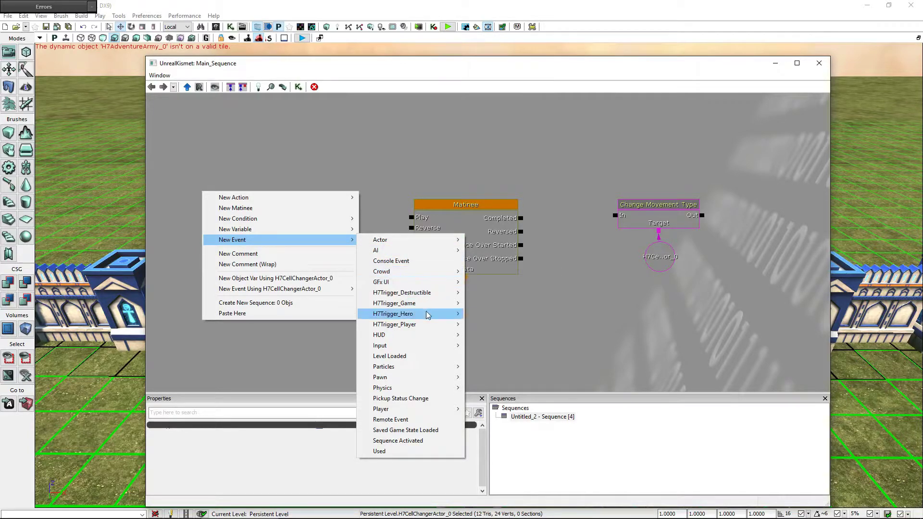
mouse_move(427, 315)
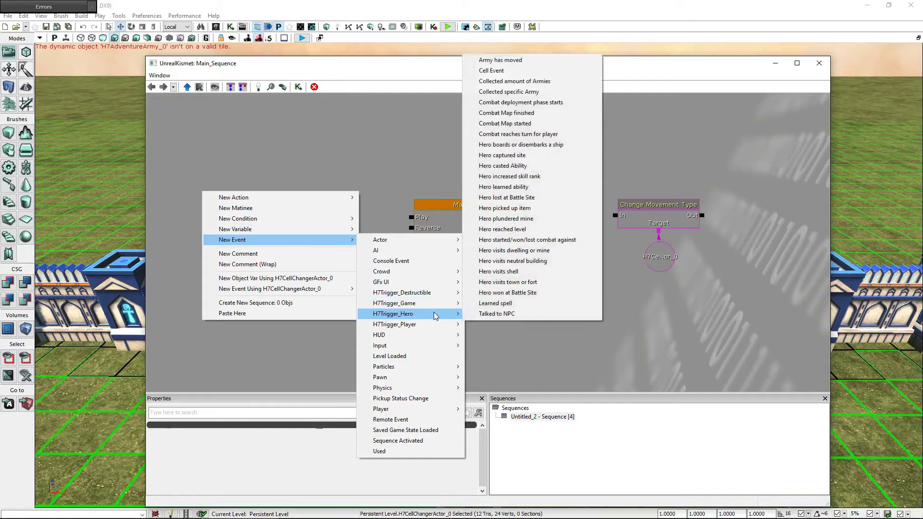
click(555, 243)
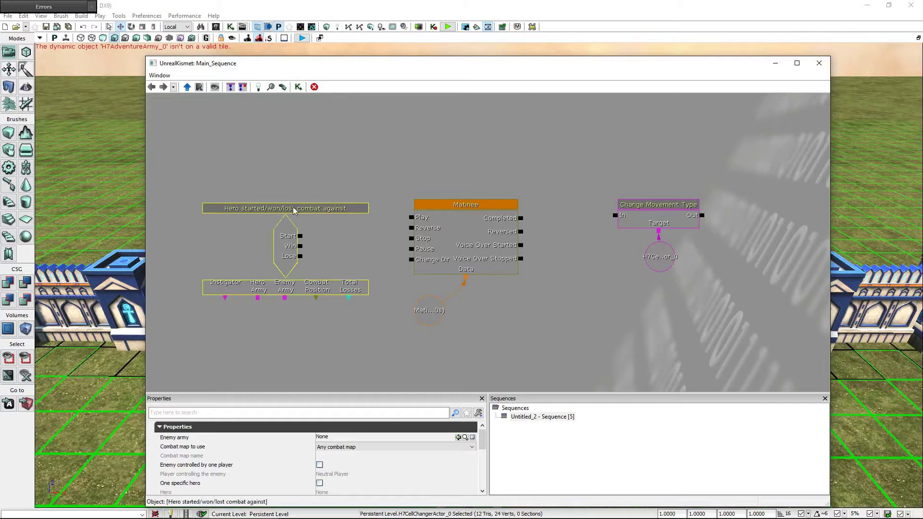
drag(291, 211, 290, 206)
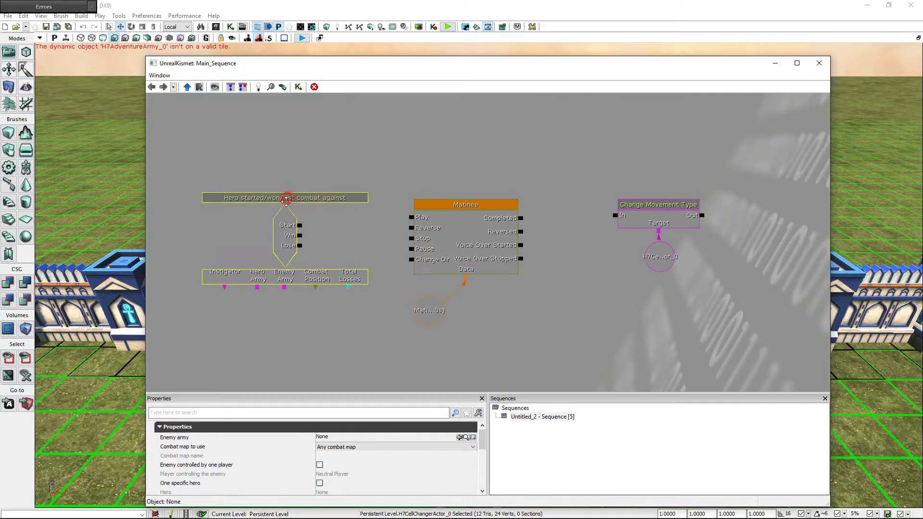
click(309, 321)
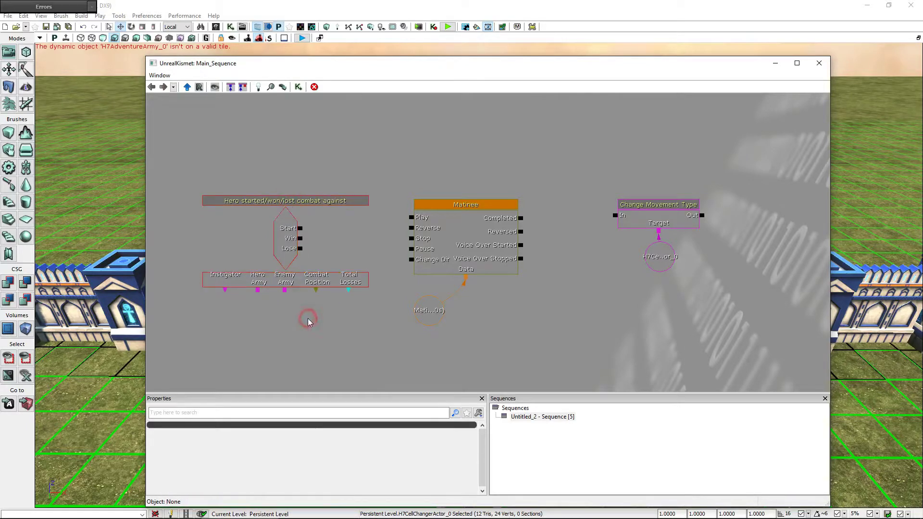
click(819, 63)
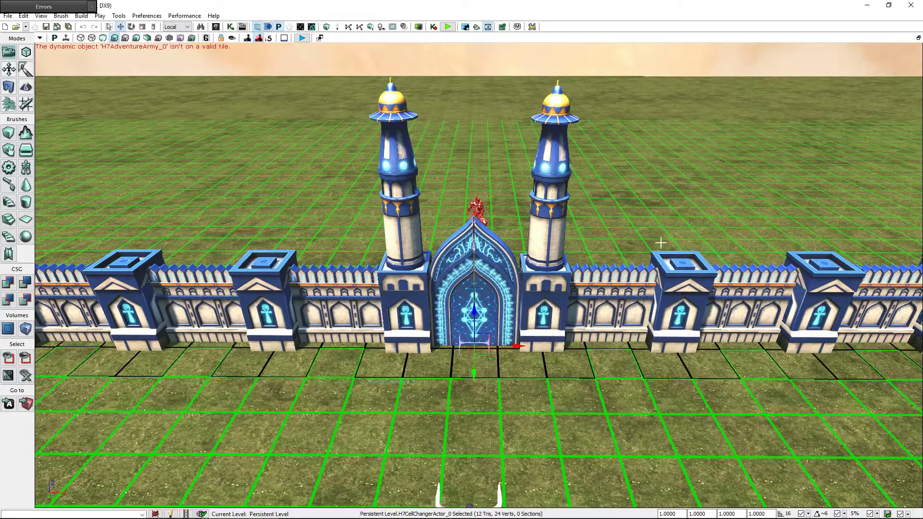
Find A_ArmySimurgh via 'simu', drop it before the gate, and rotate it about 90°
click(538, 397)
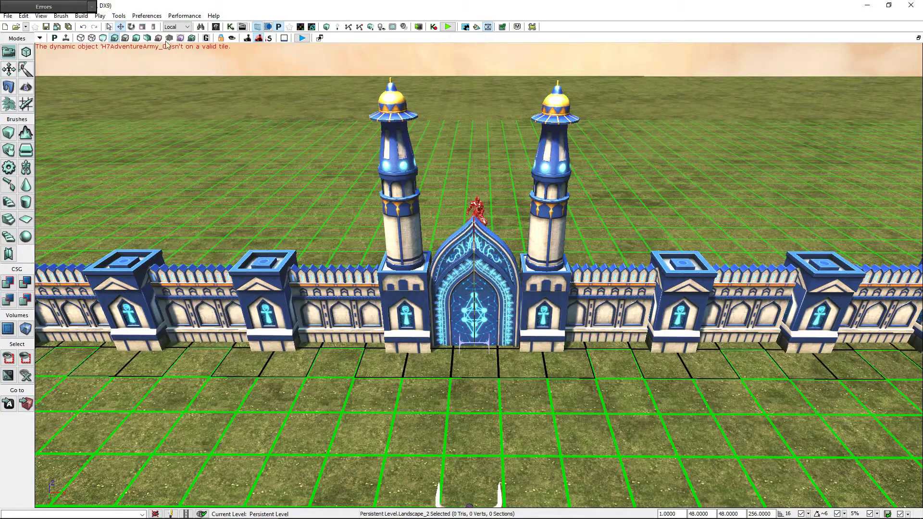
click(216, 27)
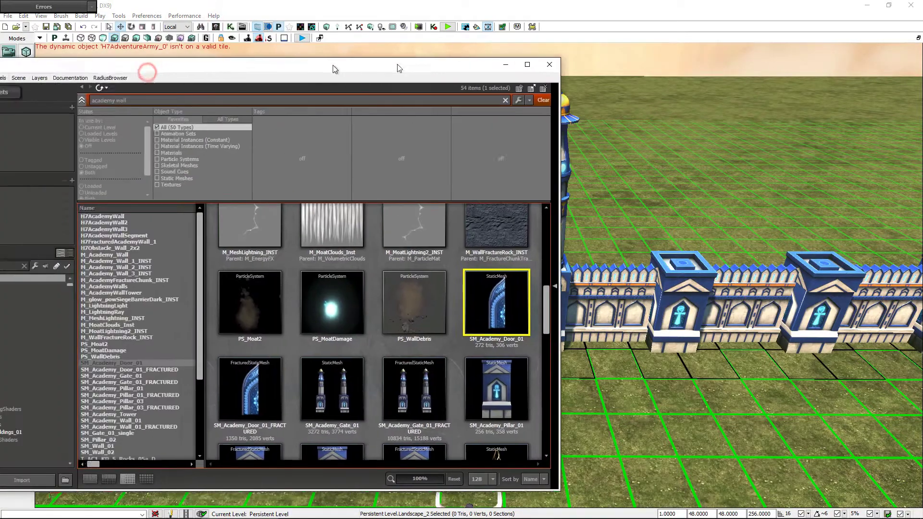
drag(152, 79, 556, 65)
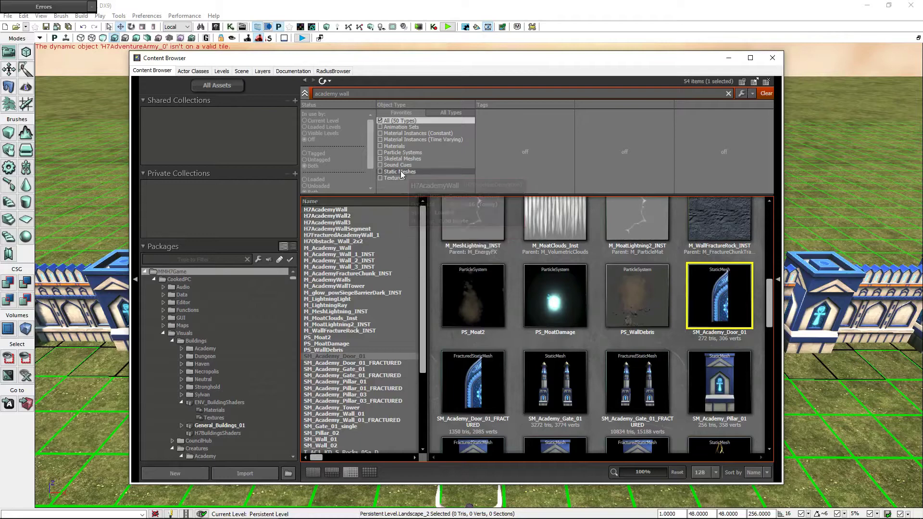
click(358, 94)
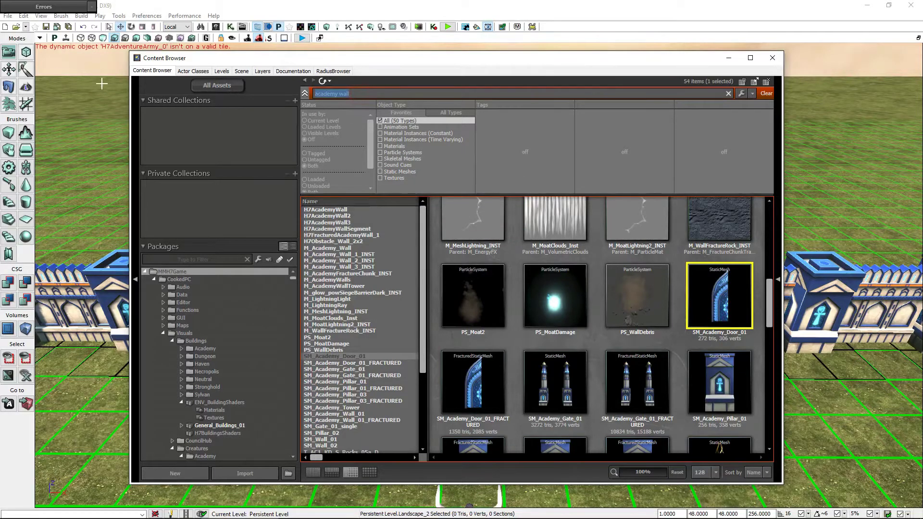
text(simu)
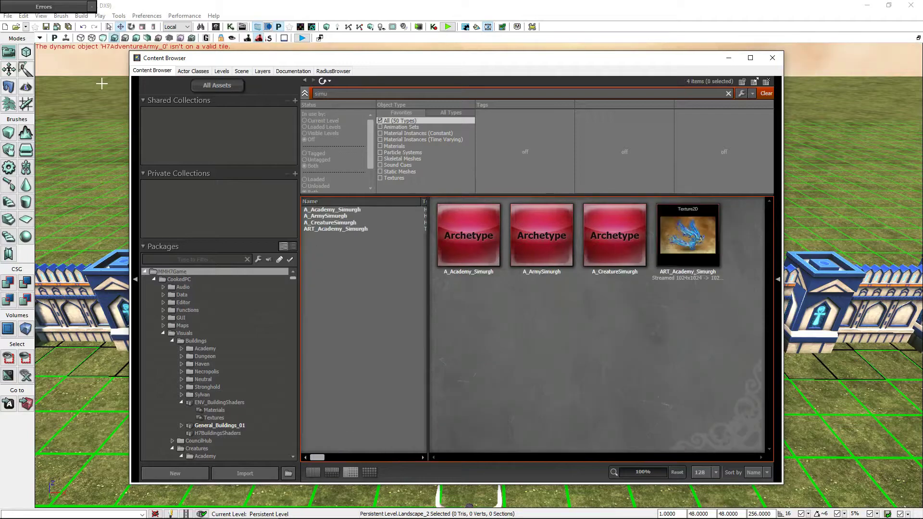
click(542, 238)
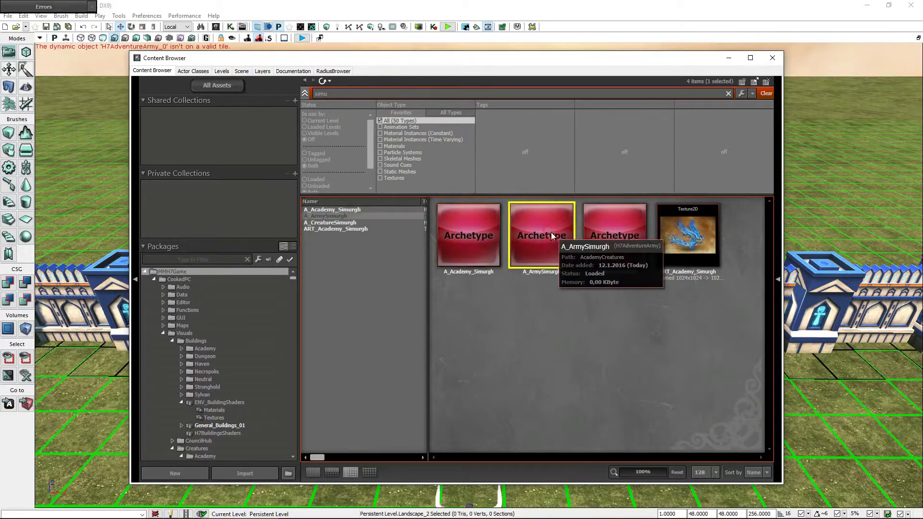
drag(670, 62, 235, 105)
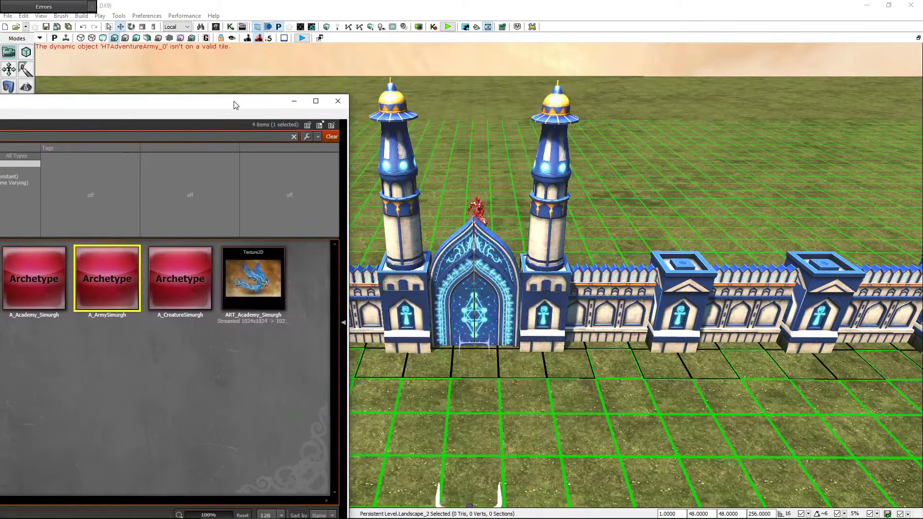
drag(90, 259, 464, 423)
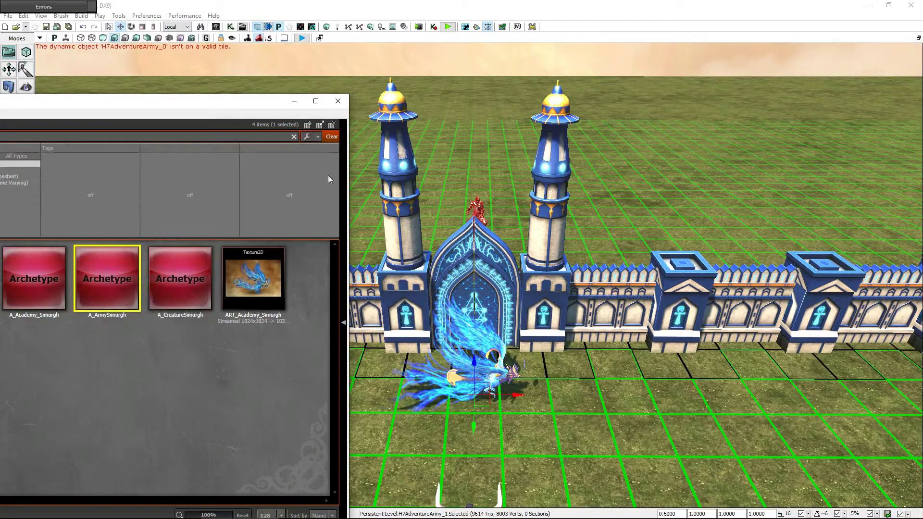
click(337, 103)
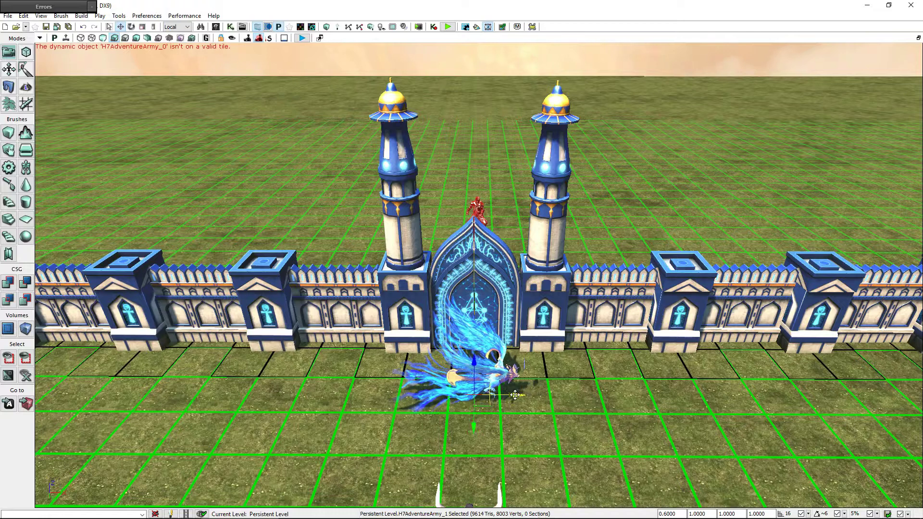
key(space)
drag(524, 398, 524, 500)
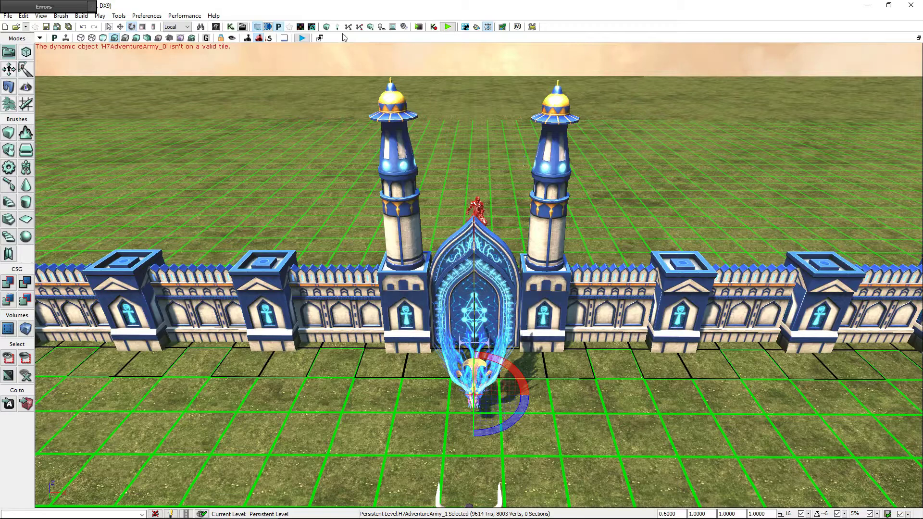
Add an H7AdventureArmy_1 variable as Enemy Army, wiring Win to Matinee Play and Completed to In
click(231, 27)
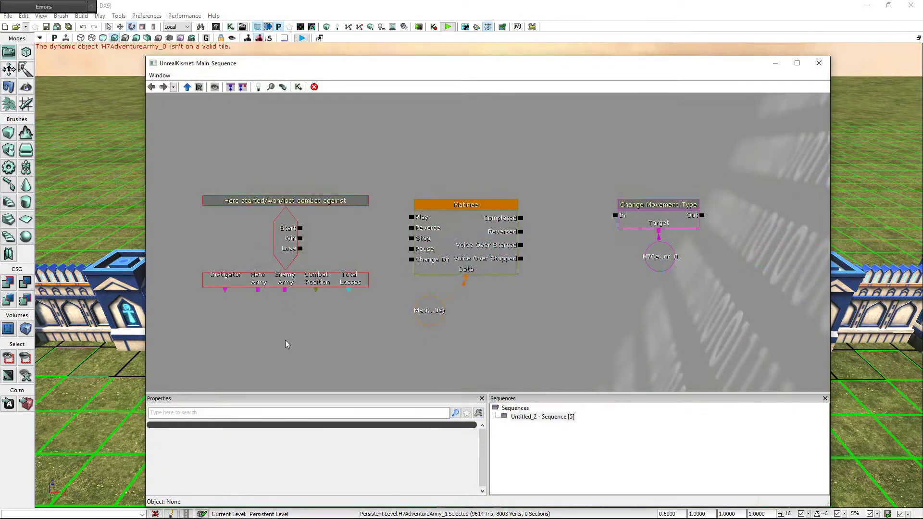
right_click(283, 353)
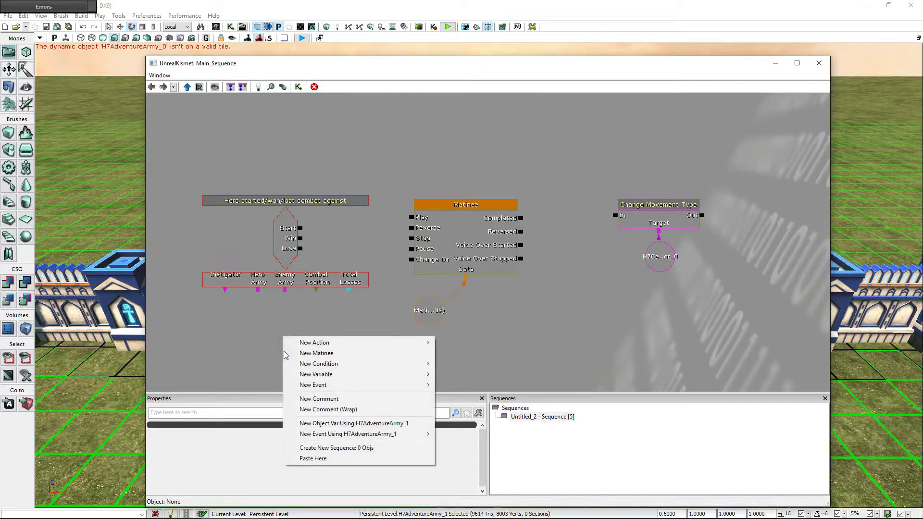
click(412, 423)
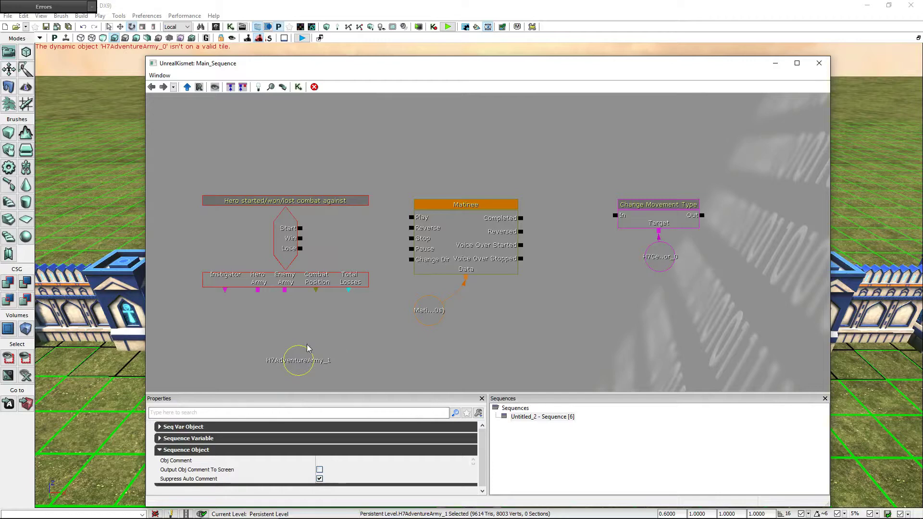
mouse_move(301, 347)
mouse_down()
mouse_move(287, 314)
mouse_move(291, 323)
mouse_up()
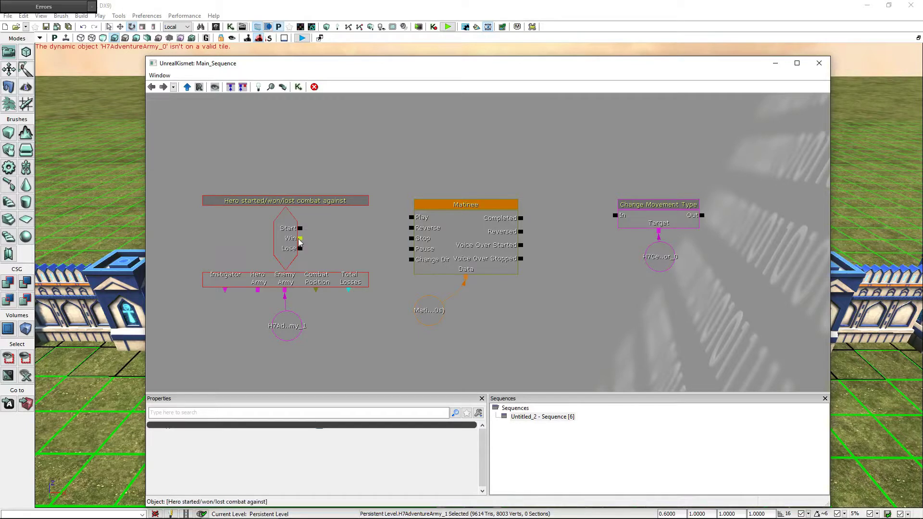
drag(300, 238, 411, 217)
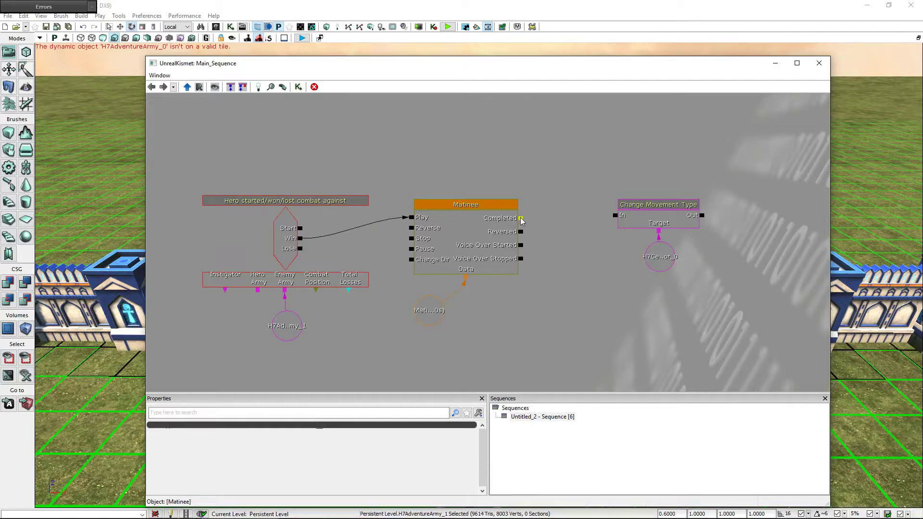
drag(521, 218, 615, 217)
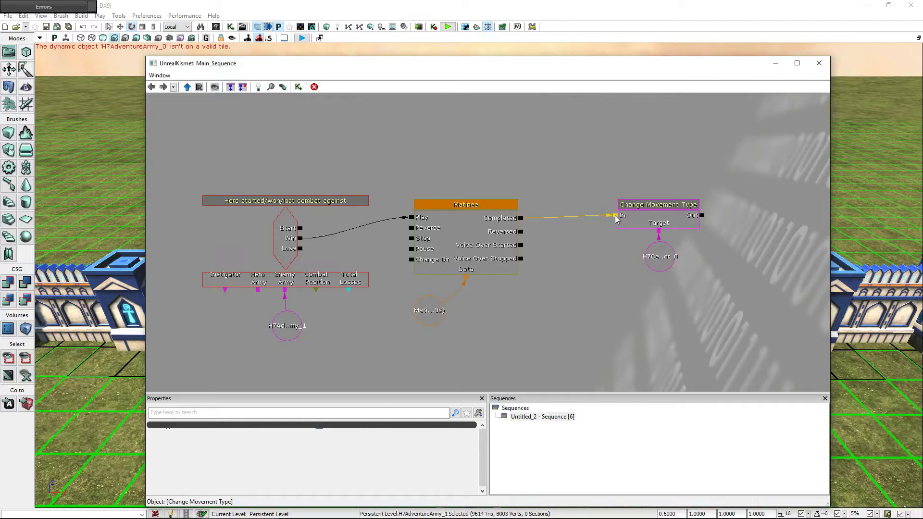
Add a comment box stretched around all the gate script nodes
right_click(190, 150)
click(225, 196)
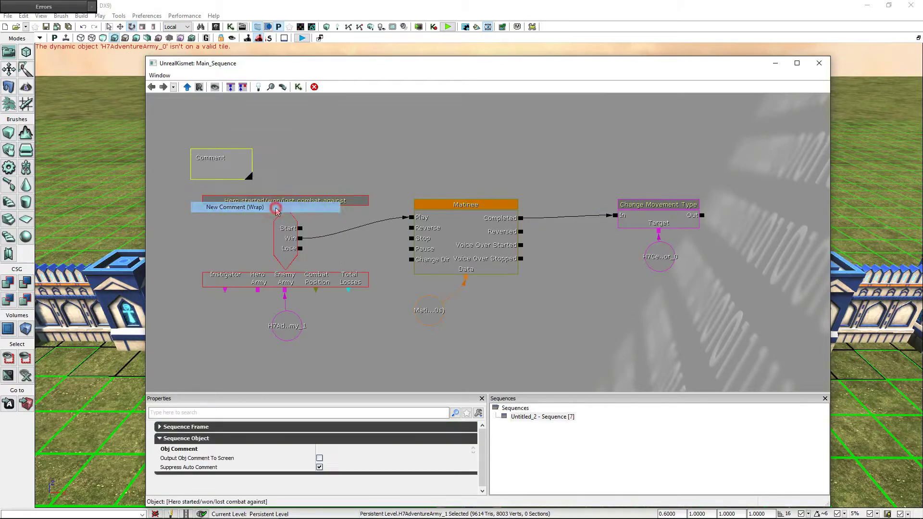
mouse_move(250, 179)
mouse_down()
mouse_move(724, 376)
mouse_move(715, 377)
mouse_up()
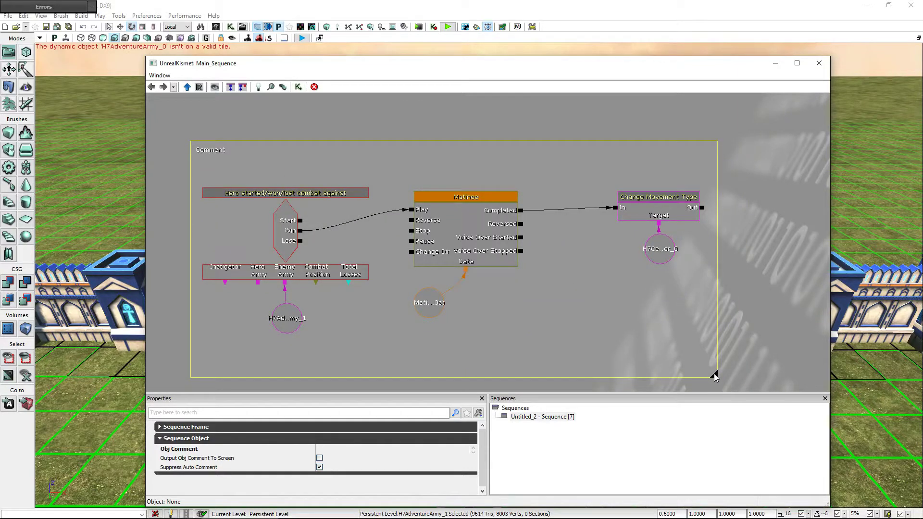
Enter 'Academy Gate Opener' as the comment text and confirm it
double_click(211, 150)
text(Academy Gate Opene)
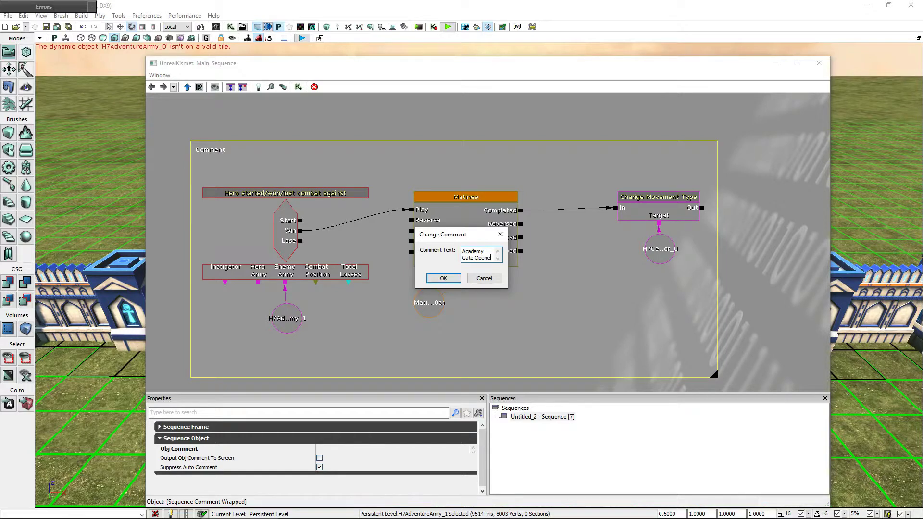
key(Escape)
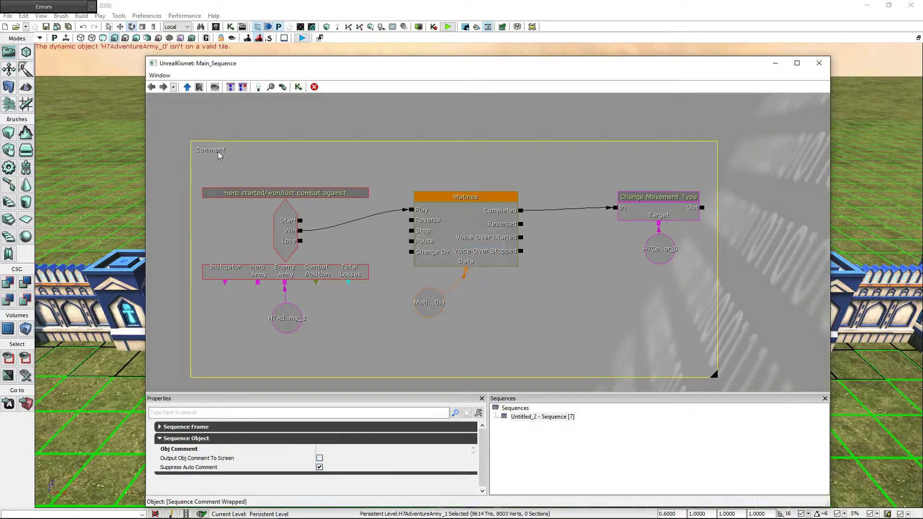
click(355, 124)
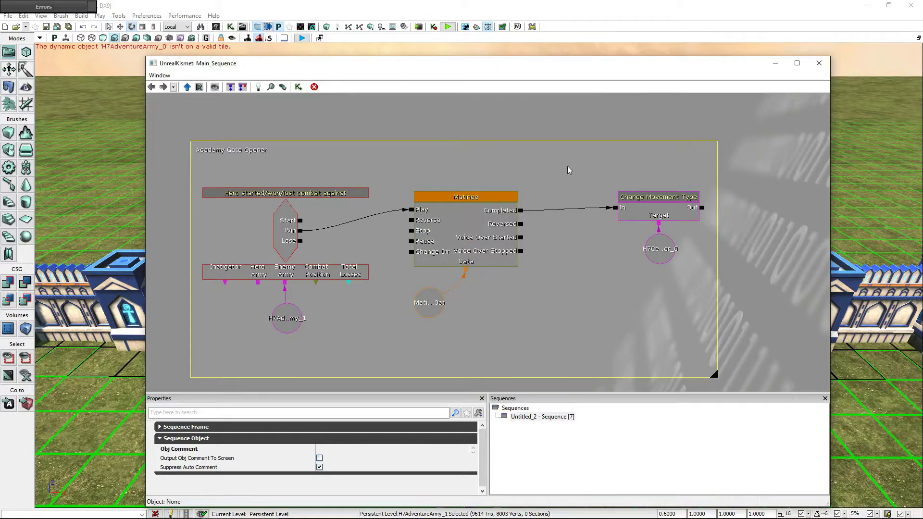
click(736, 286)
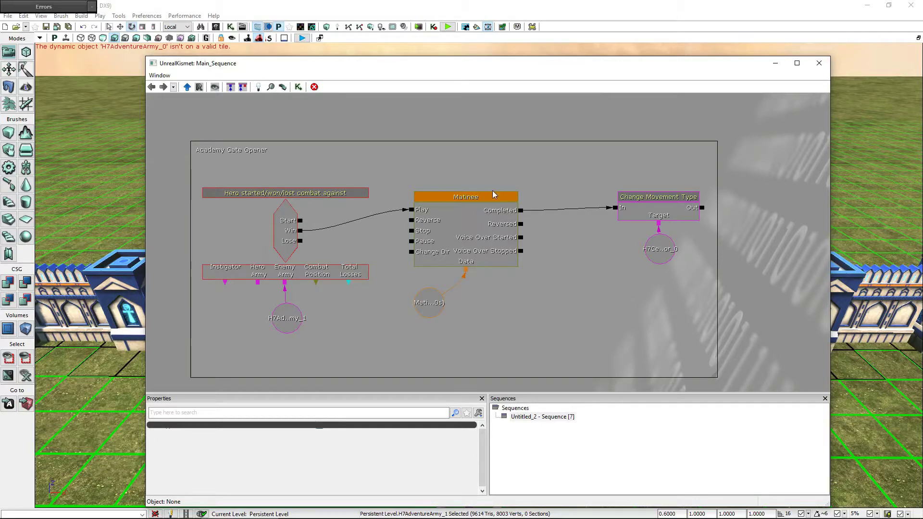
Open the Matinee node in UnrealMatinee, close Kismet, and move the Matinee window below the gate
double_click(478, 196)
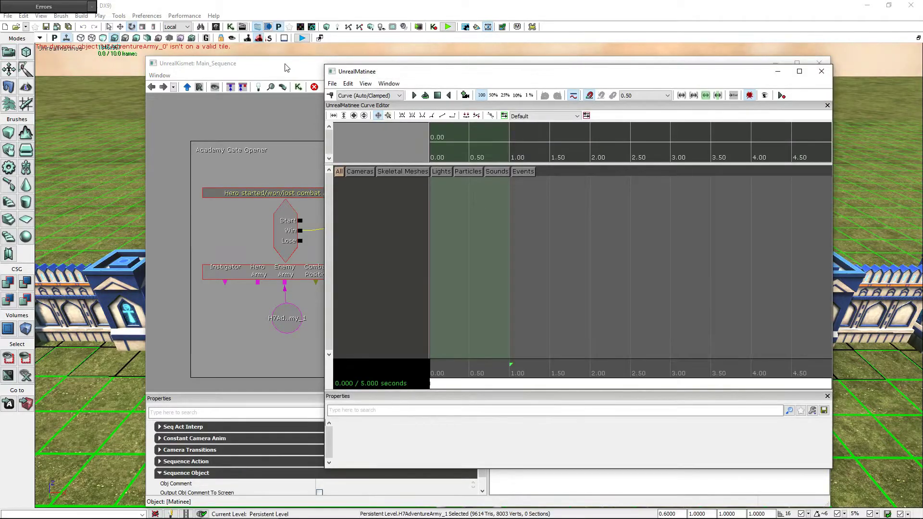
click(285, 67)
click(818, 63)
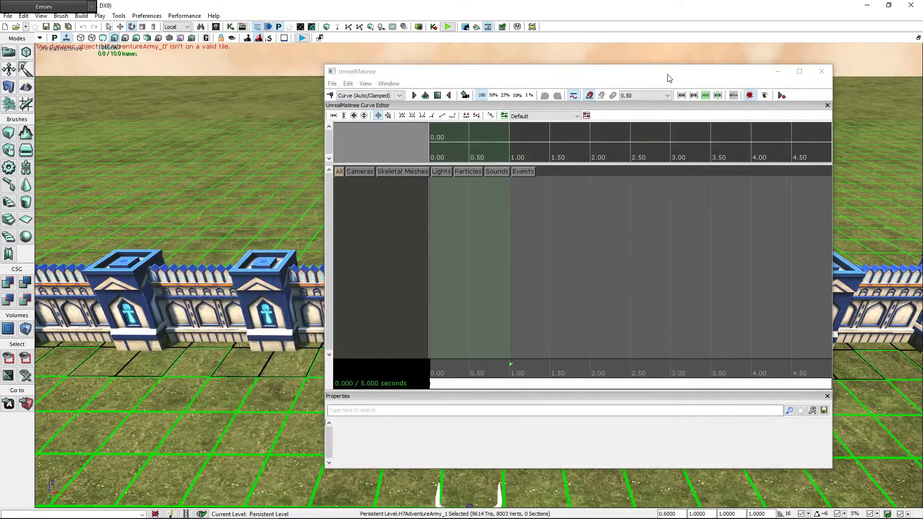
mouse_move(665, 79)
mouse_down()
mouse_move(625, 140)
mouse_move(580, 458)
mouse_up()
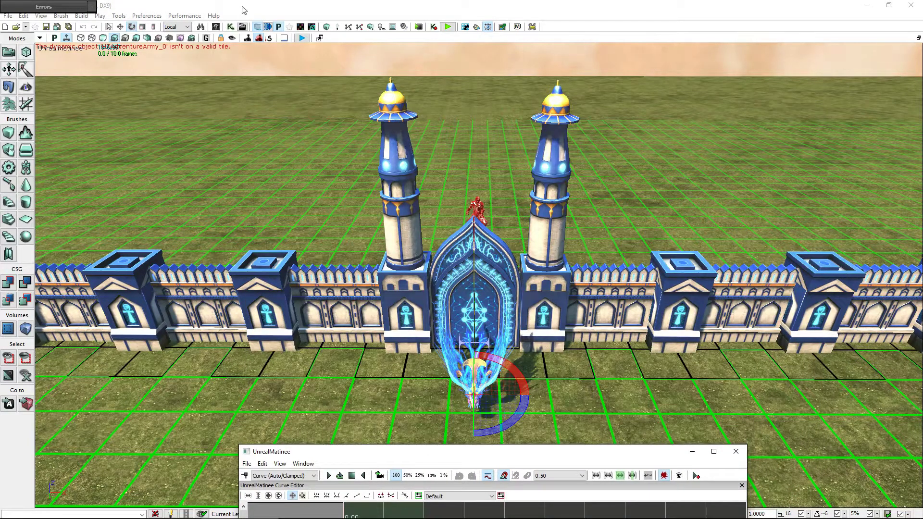
Search the Content Browser for 'glowing' and select PS_AcademyTownGlowingSymbol
click(217, 27)
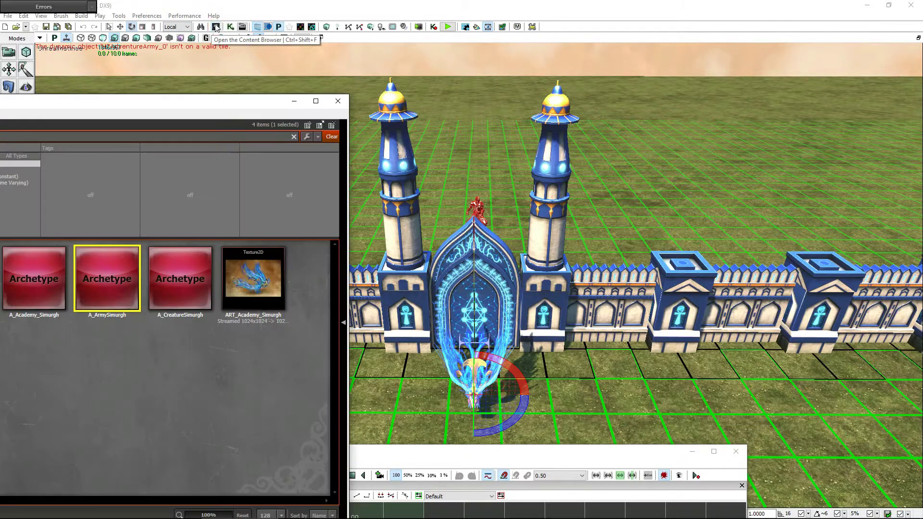
drag(134, 103, 483, 86)
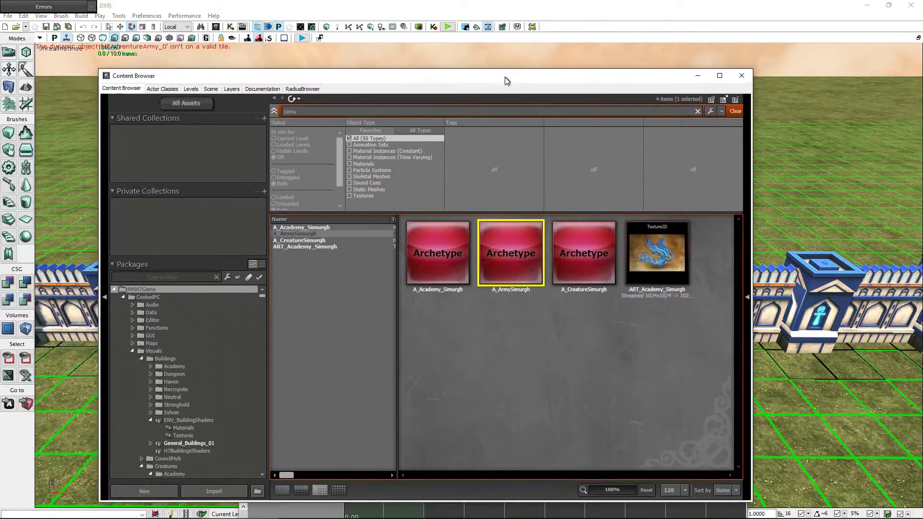
click(190, 107)
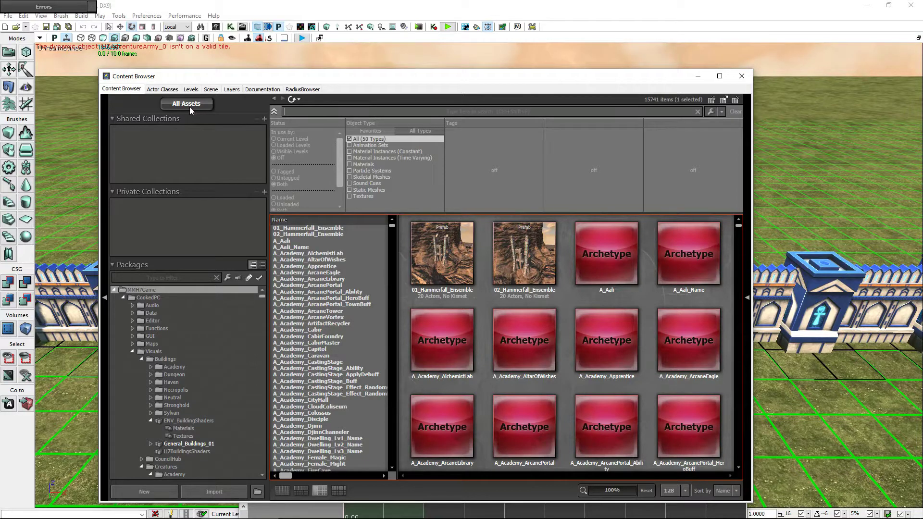
text(glowing)
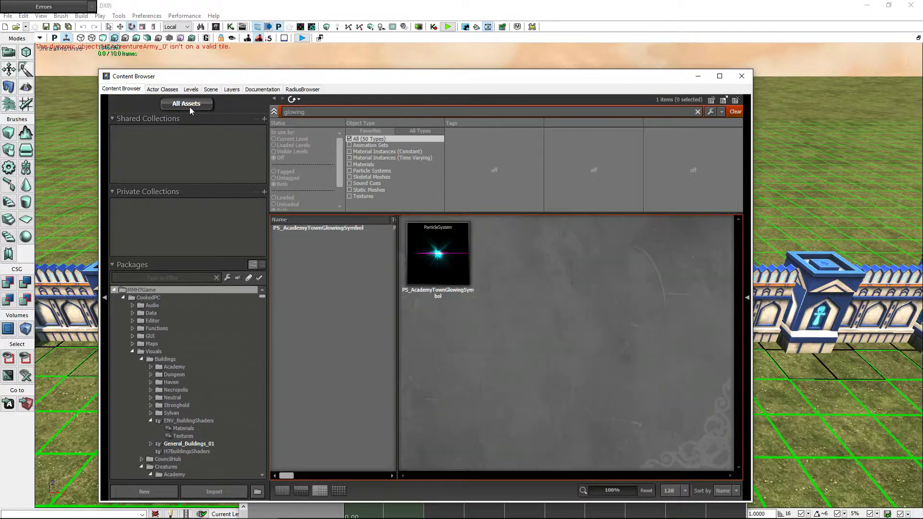
mouse_move(468, 246)
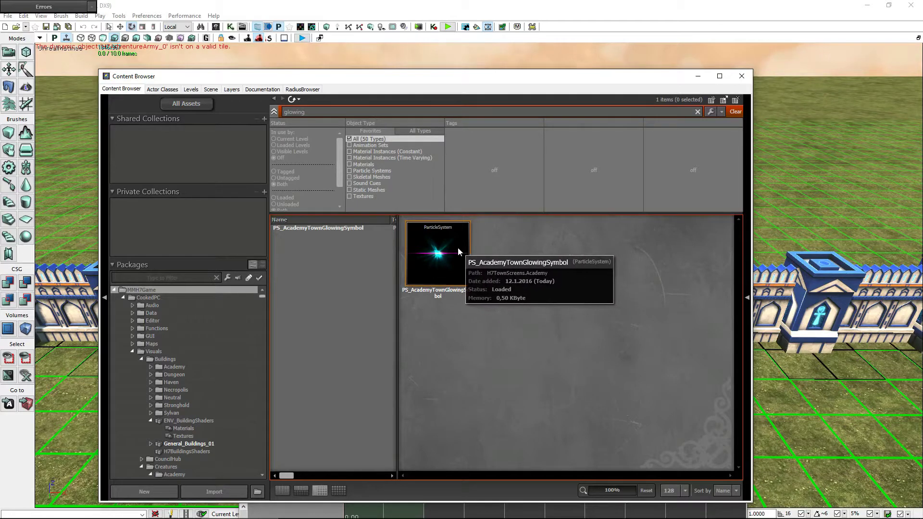
click(457, 247)
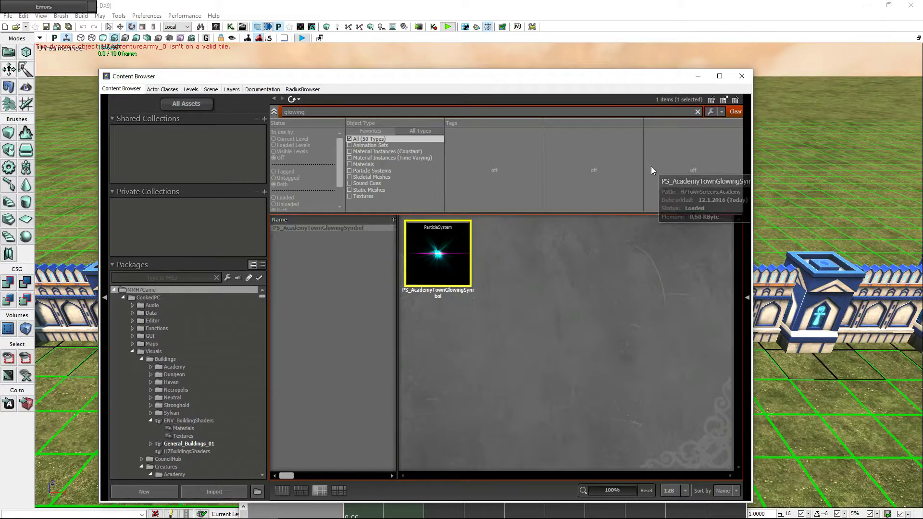
Drop two PS_AcademyTownGlowingSymbol effects on the ground beside the gate and close the browser
drag(637, 82, 318, 89)
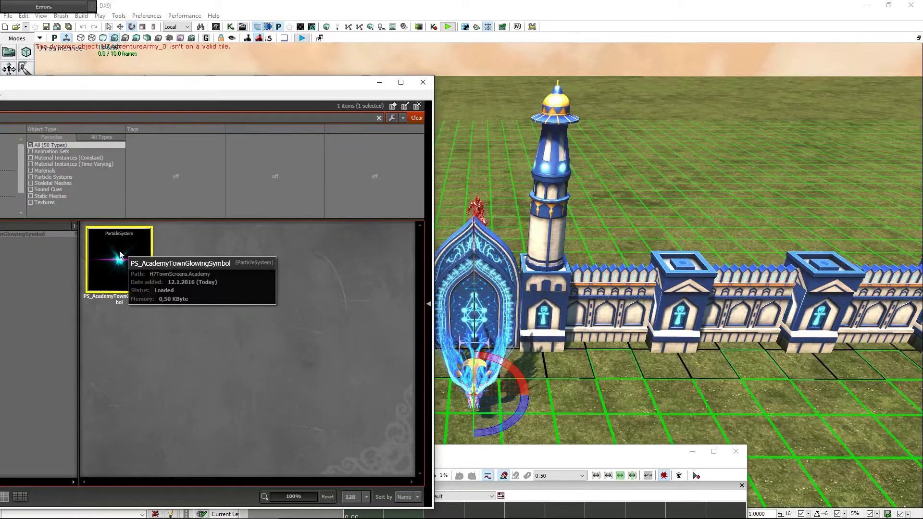
drag(120, 259, 576, 403)
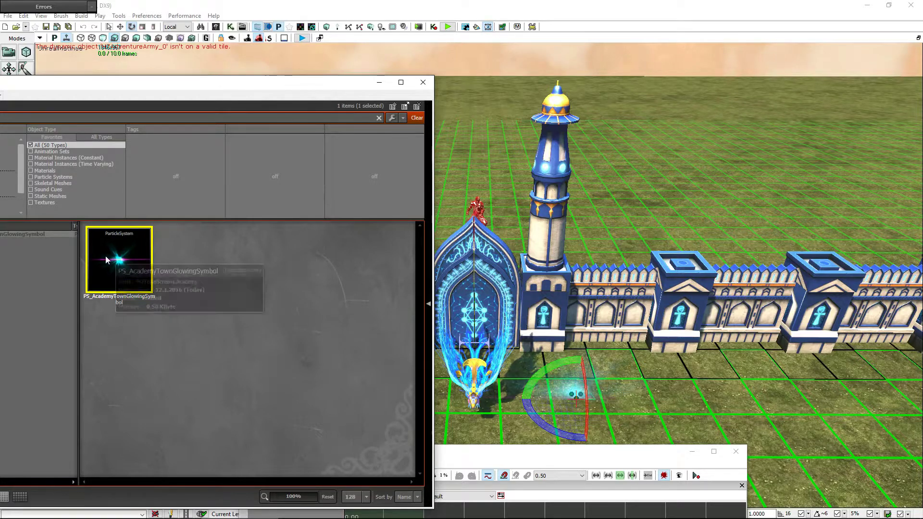
mouse_move(103, 241)
mouse_down()
mouse_move(634, 394)
mouse_move(624, 395)
mouse_up()
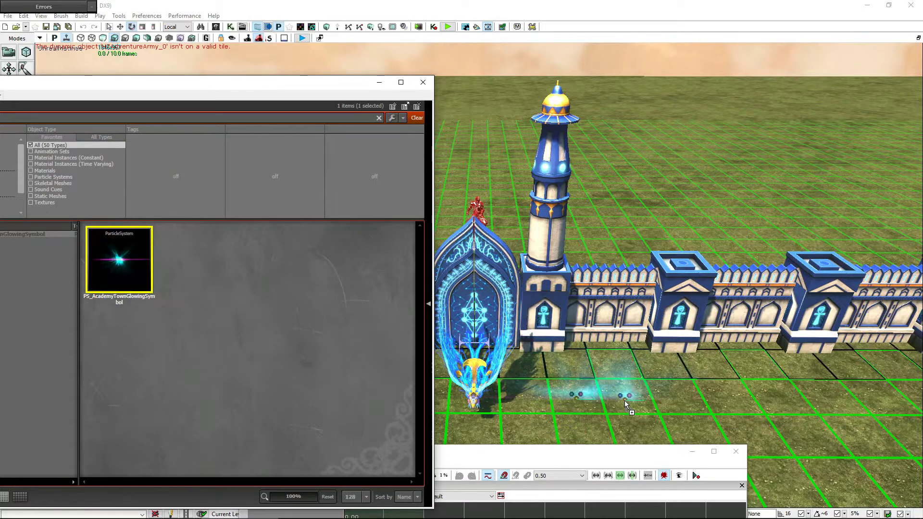
click(423, 83)
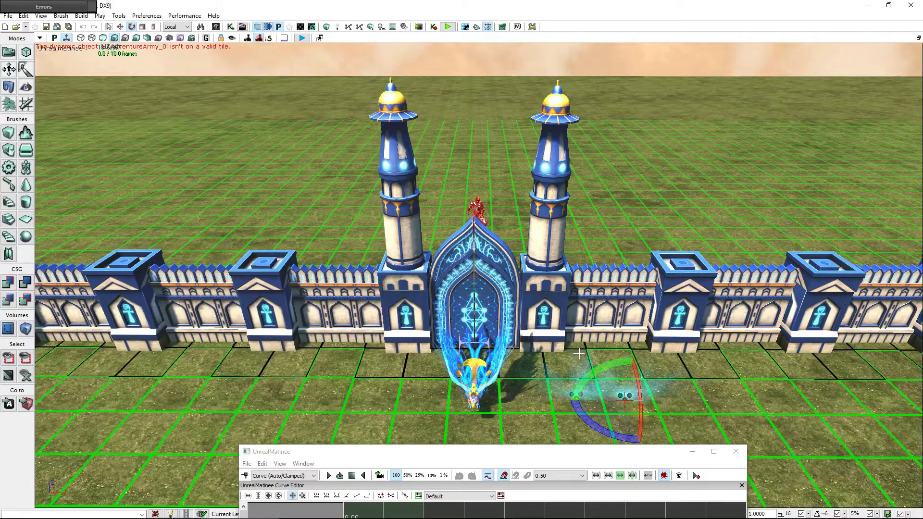
Move the view close to the glowing symbols and open Emitter_1's properties in translate mode
right_drag(576, 353, 575, 380)
drag(576, 380, 575, 337)
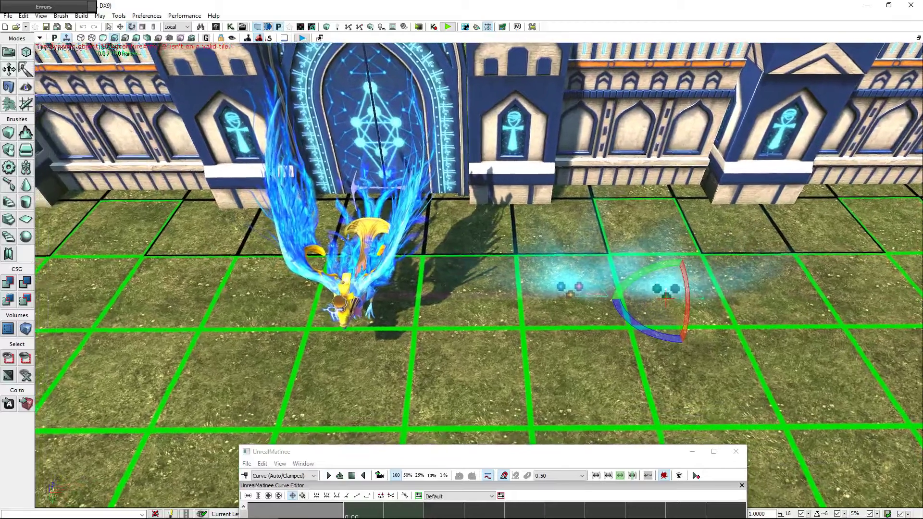
drag(594, 298, 594, 284)
key(w)
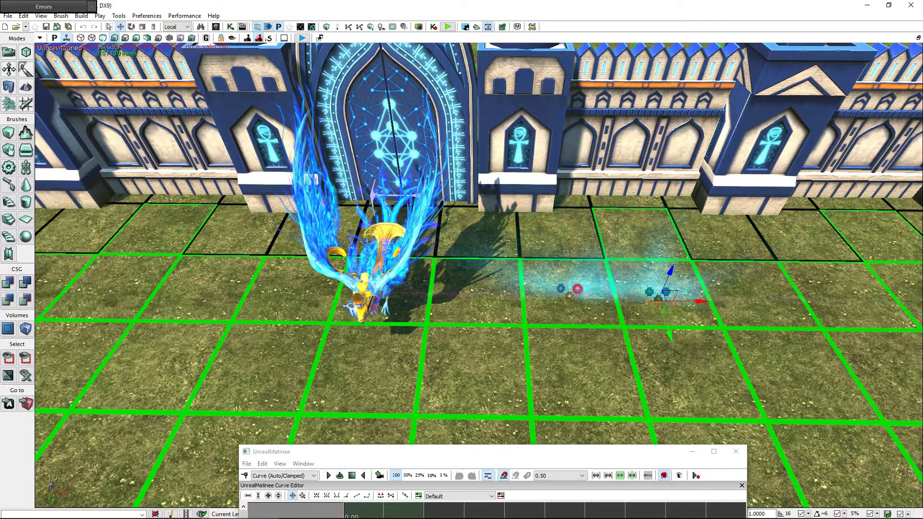
double_click(569, 298)
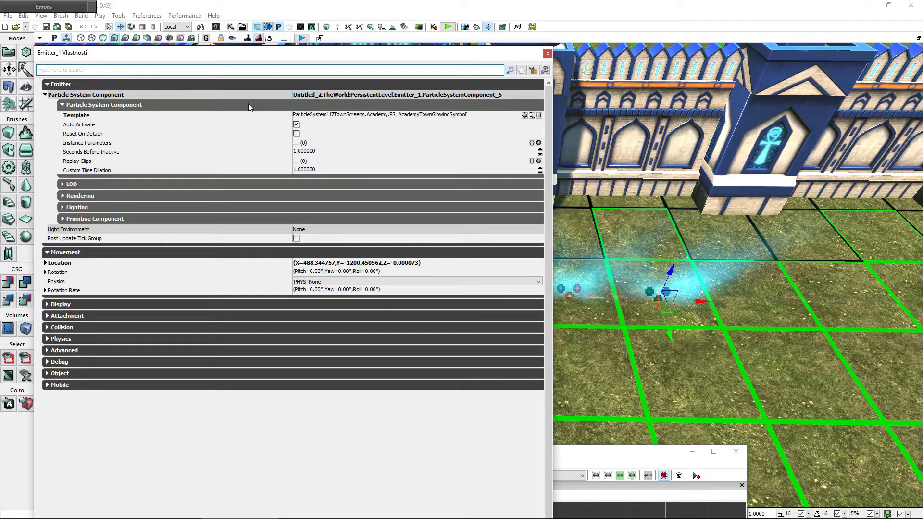
Uncheck Auto Activate on Emitter_1 and set its Physics to PHYS_Interpolating
click(296, 125)
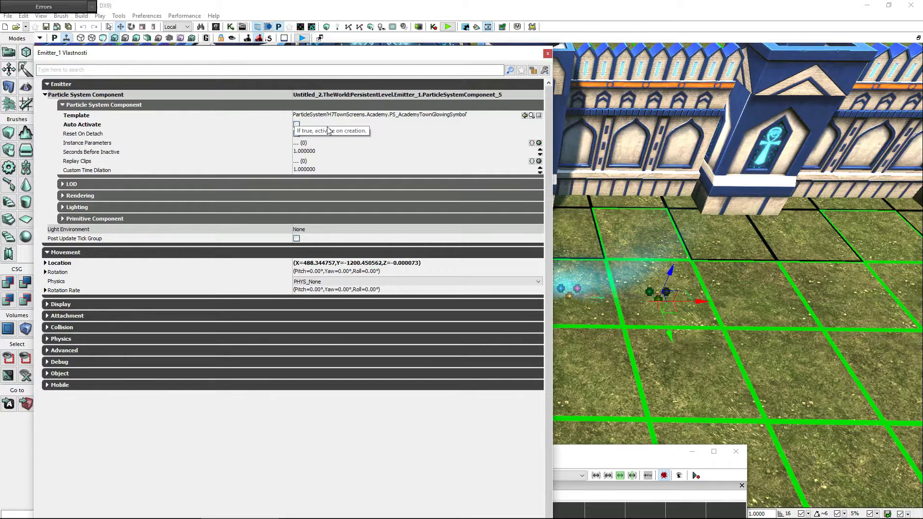
click(330, 282)
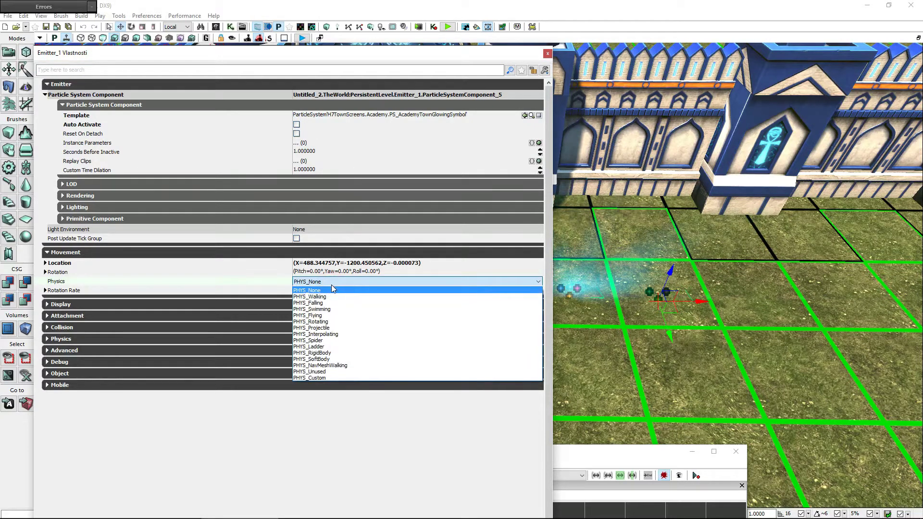
click(347, 334)
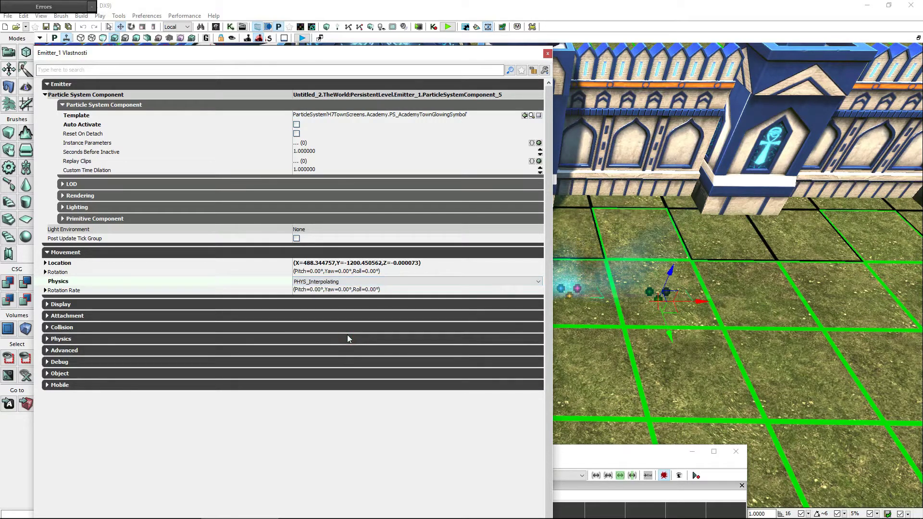
click(547, 53)
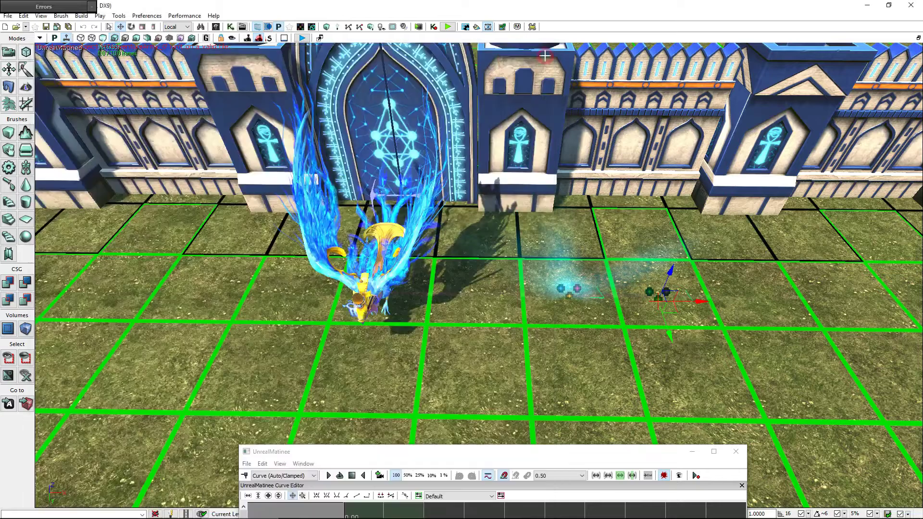
click(202, 28)
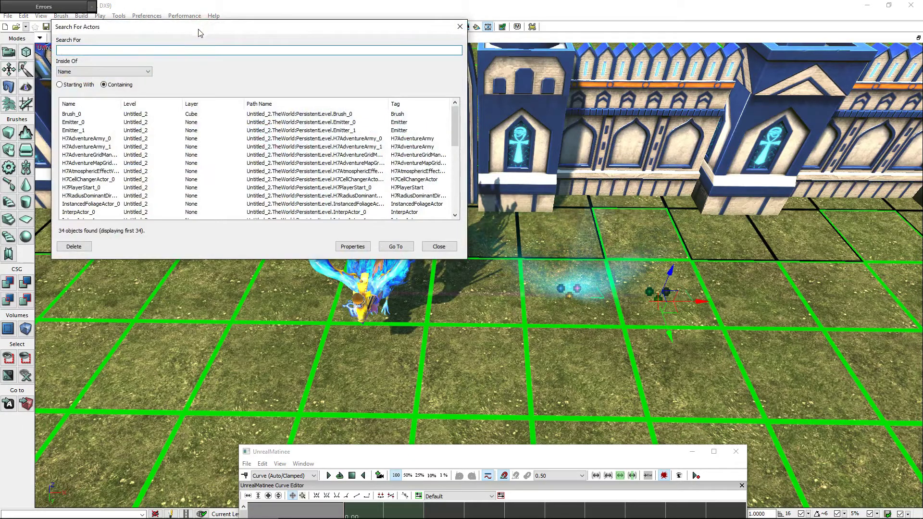
Find Emitter_0 with Search for Actors and open its properties
click(79, 123)
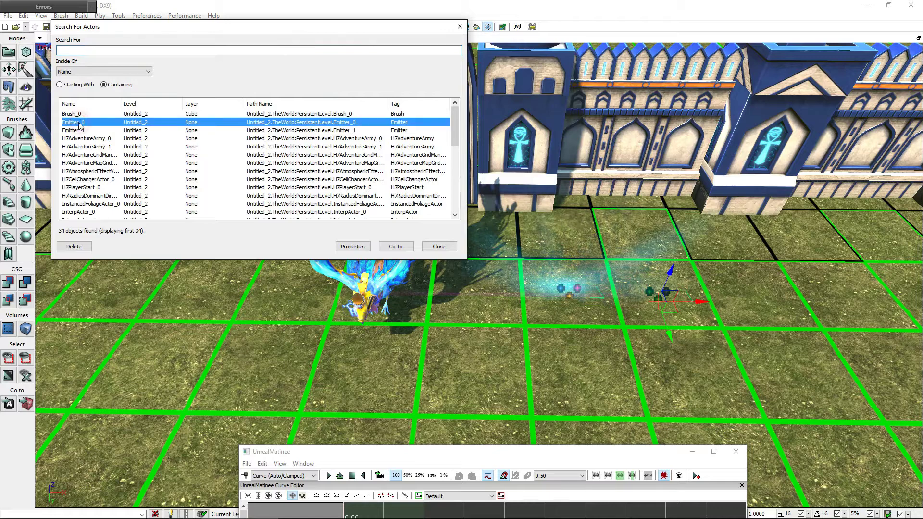
double_click(80, 126)
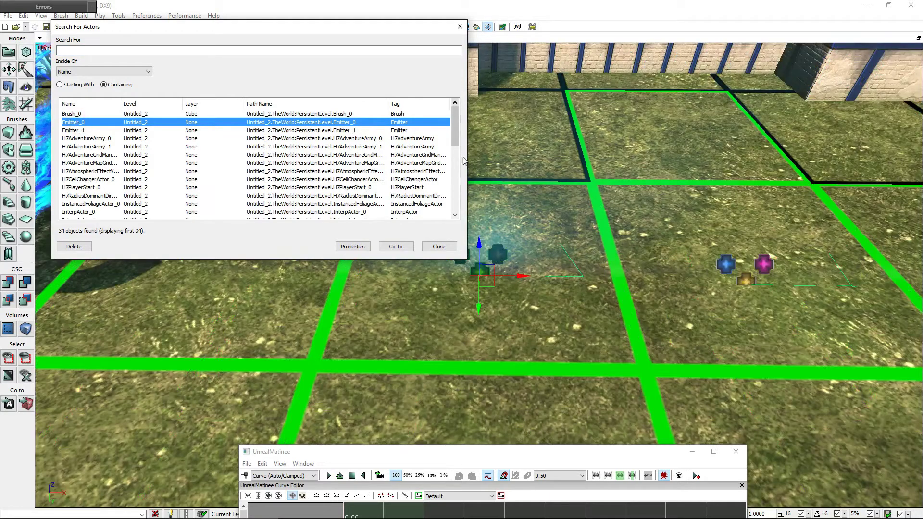
click(454, 246)
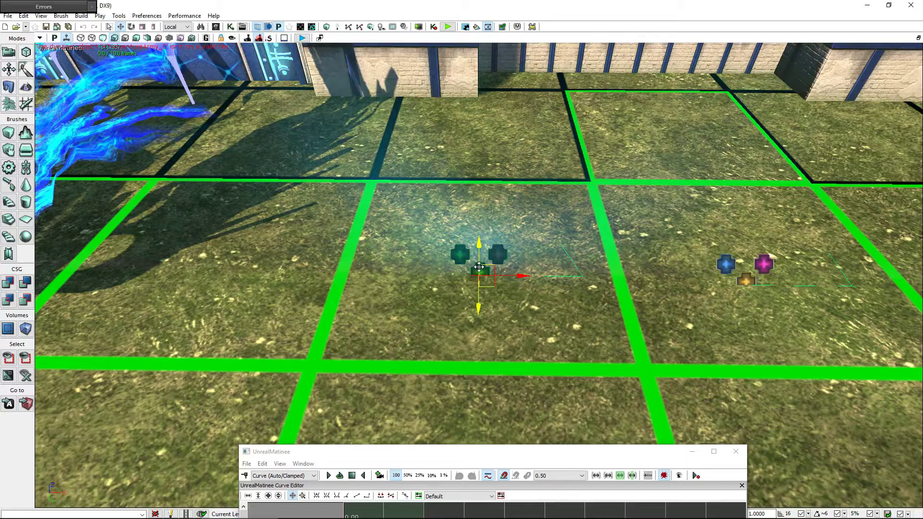
double_click(479, 266)
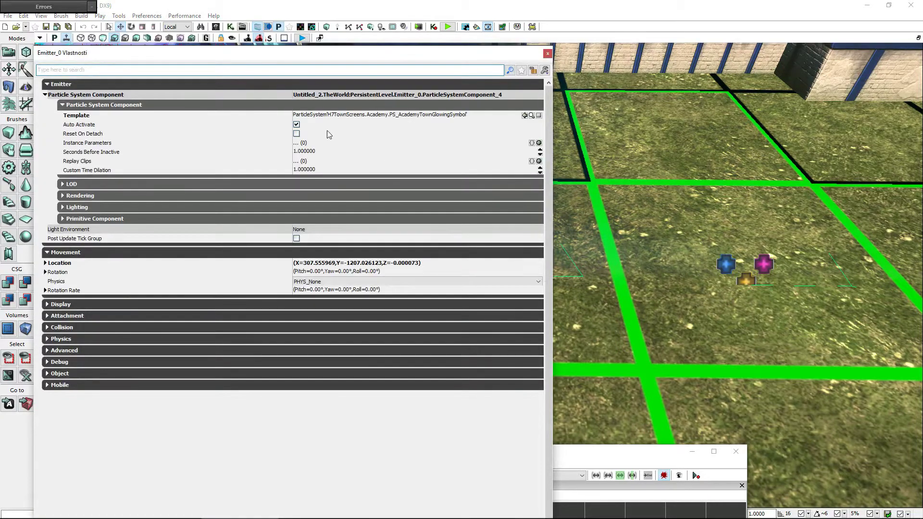
Uncheck Auto Activate on Emitter_0 and set its Physics to PHYS_Interpolating
click(296, 125)
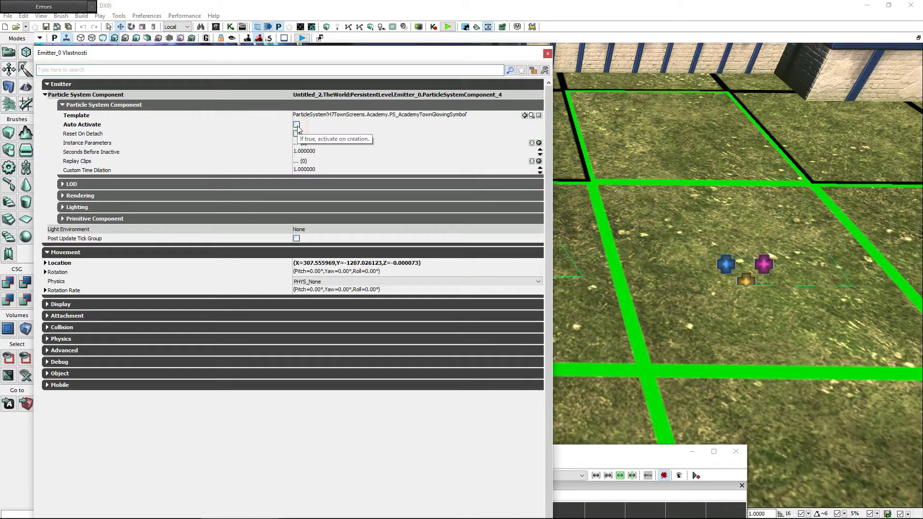
click(335, 283)
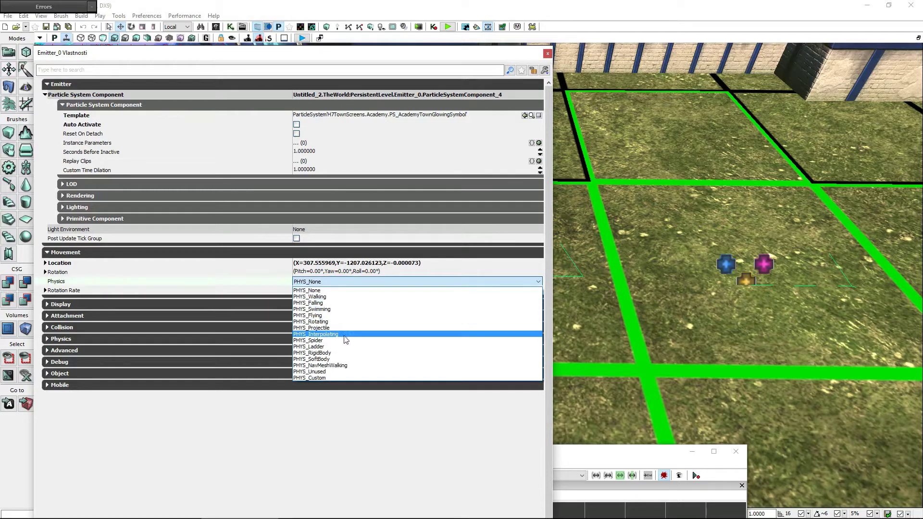
click(345, 336)
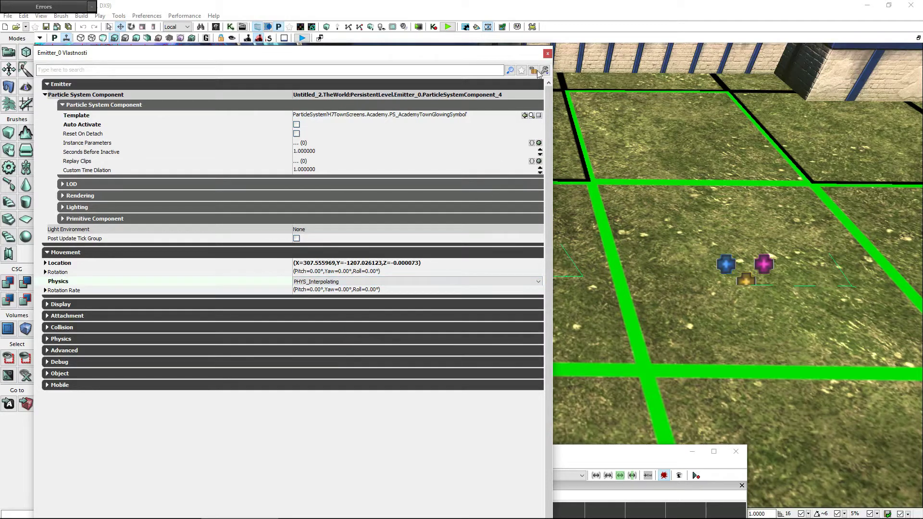
click(547, 54)
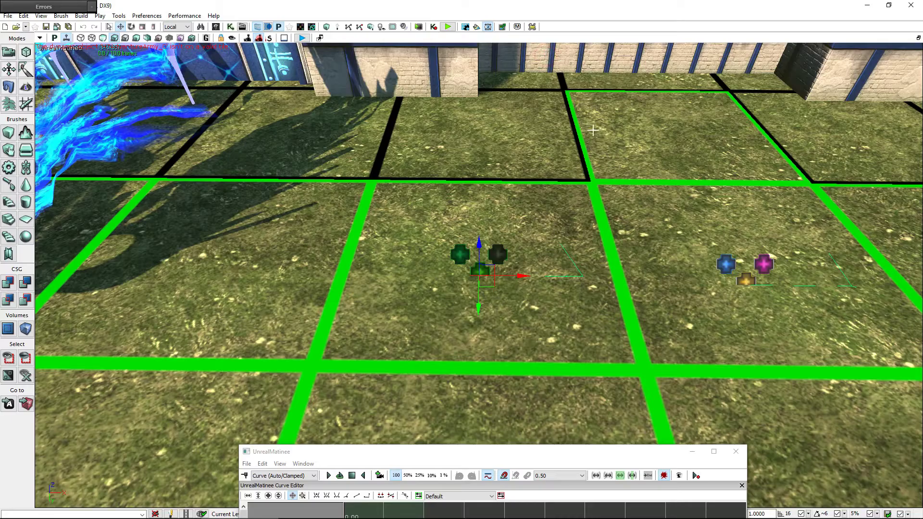
Raise the front emitter and slide the right-hand emitter left toward the gate
mouse_move(593, 130)
mouse_down()
mouse_move(577, 202)
mouse_move(661, 299)
mouse_move(509, 308)
mouse_up()
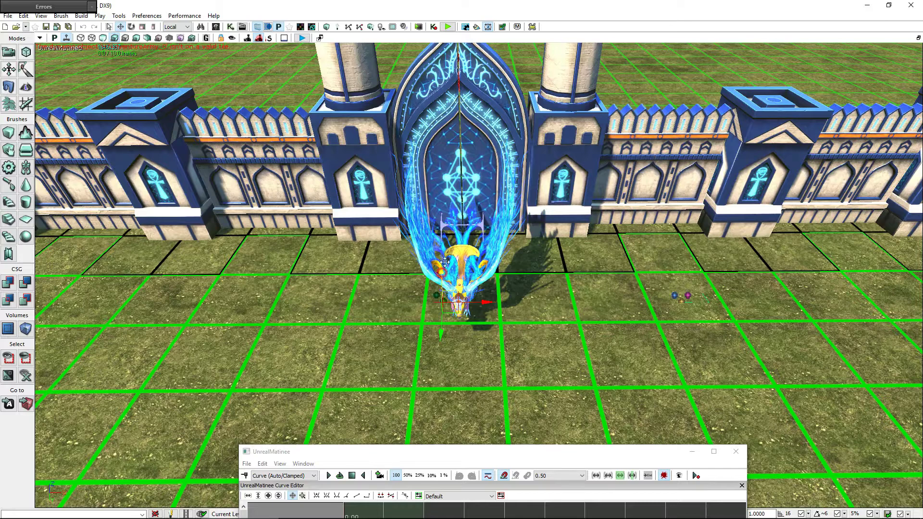
drag(445, 261, 446, 208)
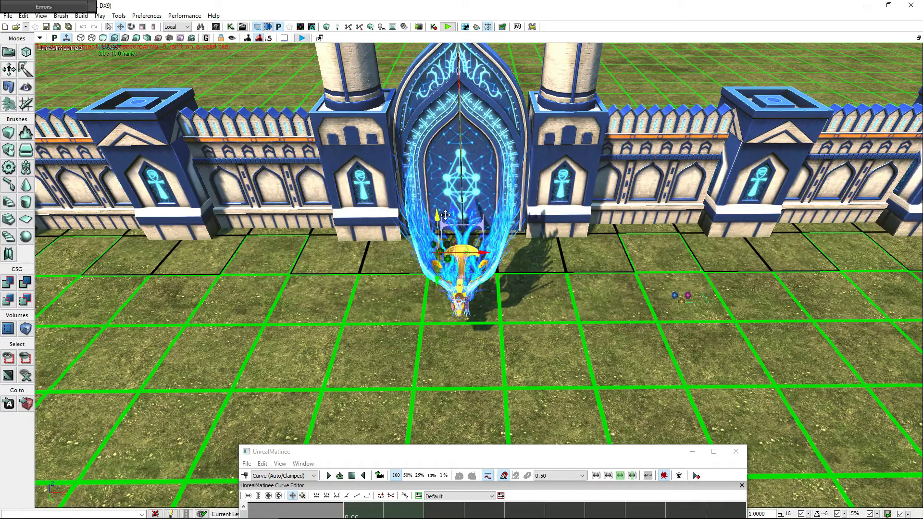
click(689, 296)
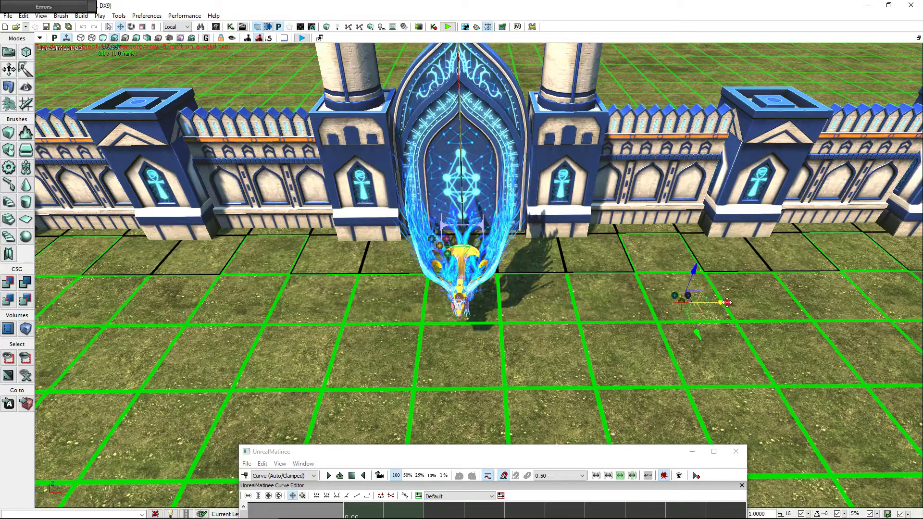
drag(727, 302, 547, 295)
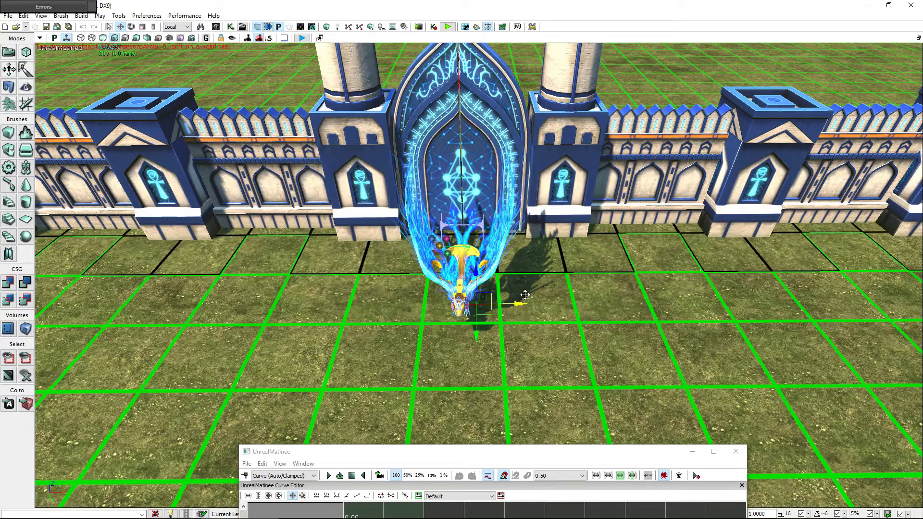
Lift the emitter at the gate higher and pull the camera back to show towers and wall
click(466, 273)
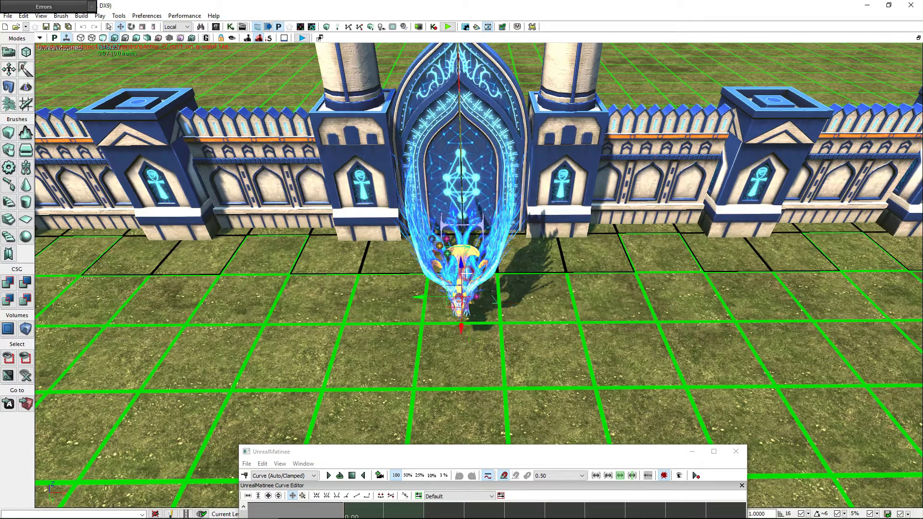
click(475, 298)
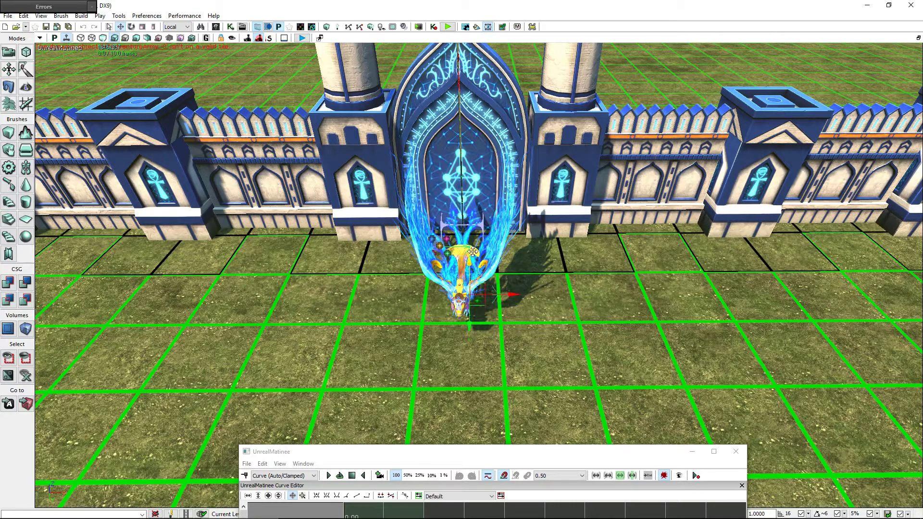
drag(473, 251, 473, 209)
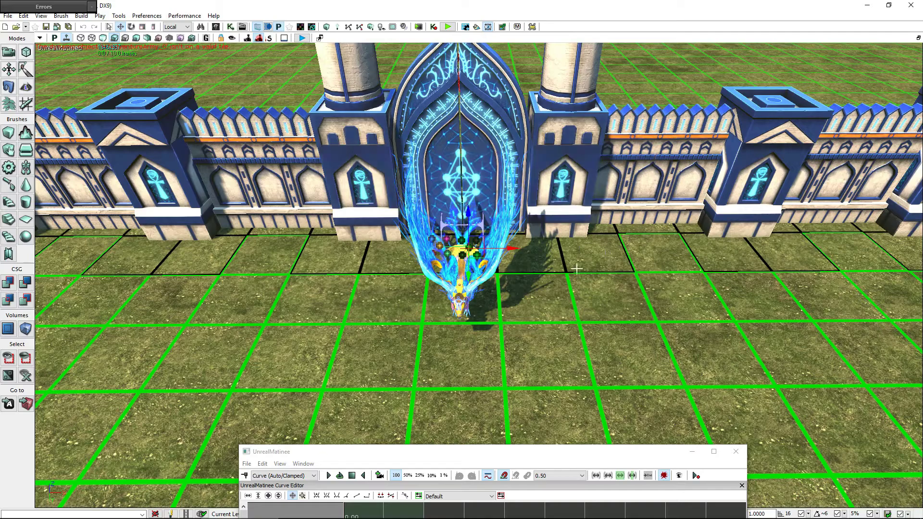
drag(576, 269, 576, 327)
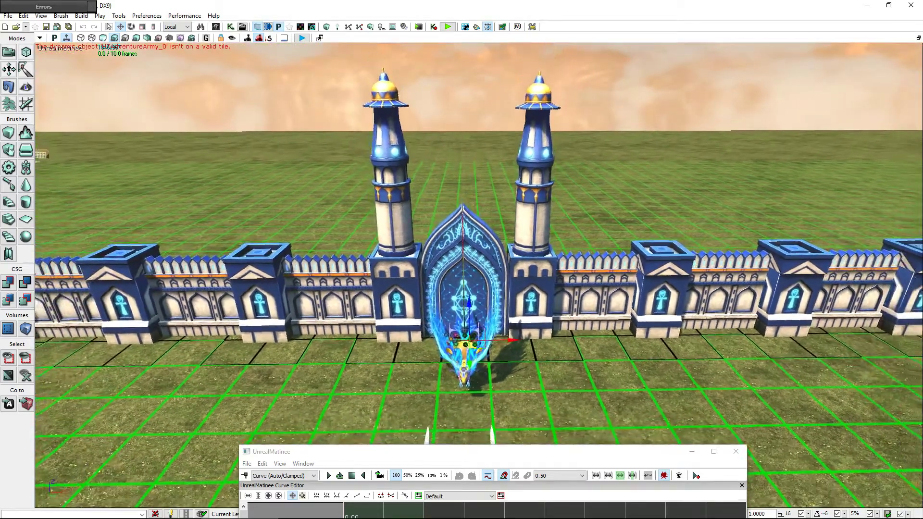
drag(586, 278, 586, 312)
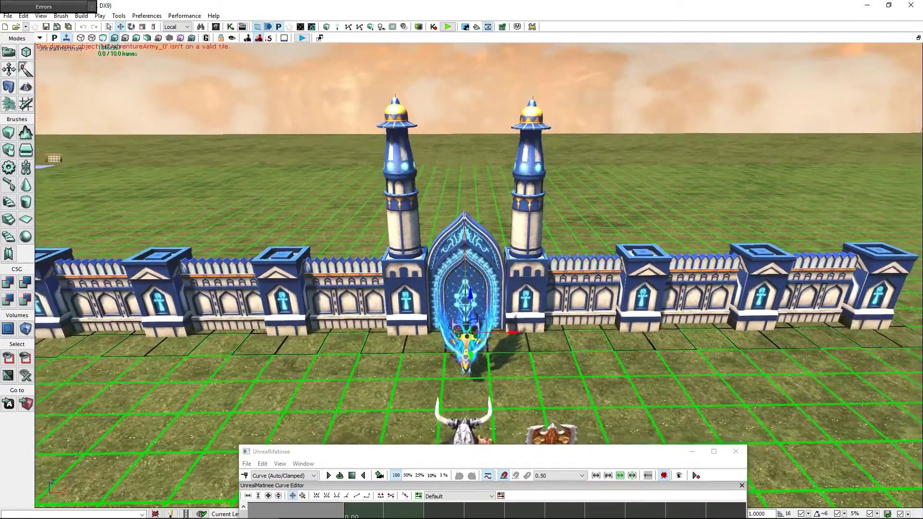
click(216, 27)
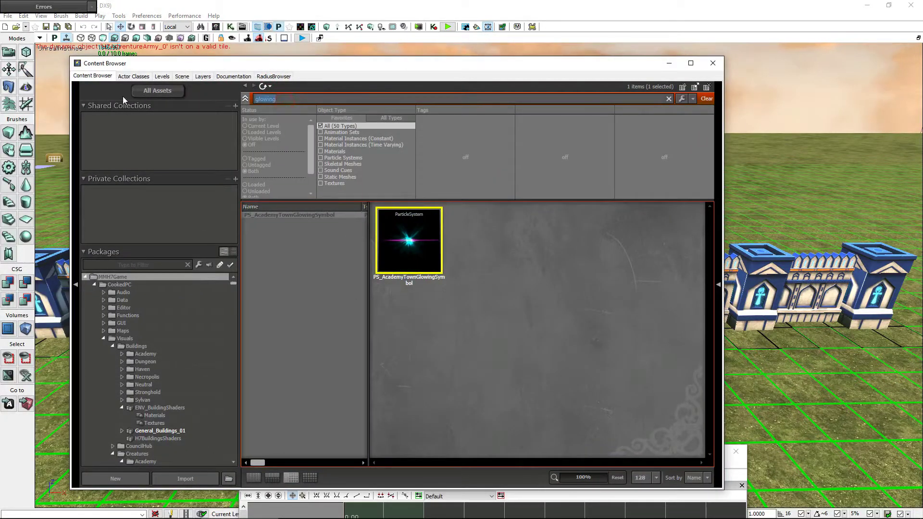
Search 'academy tower' and drop SM_Academy_Tower above the wall right of the gate, then close the browser
text(academy tower)
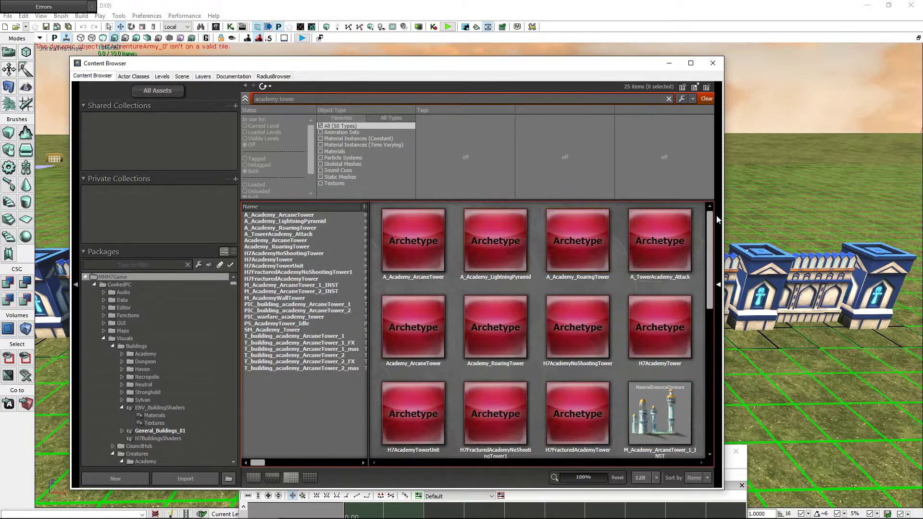
drag(713, 247, 711, 360)
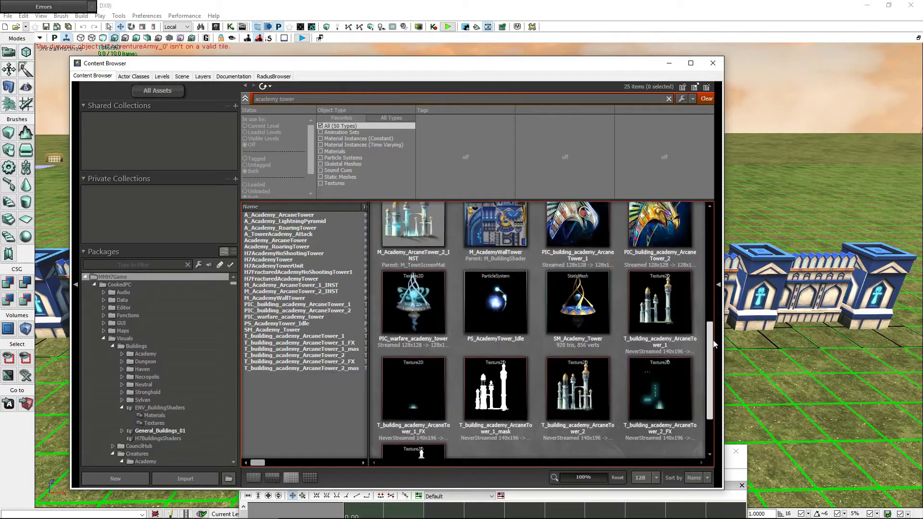
click(597, 310)
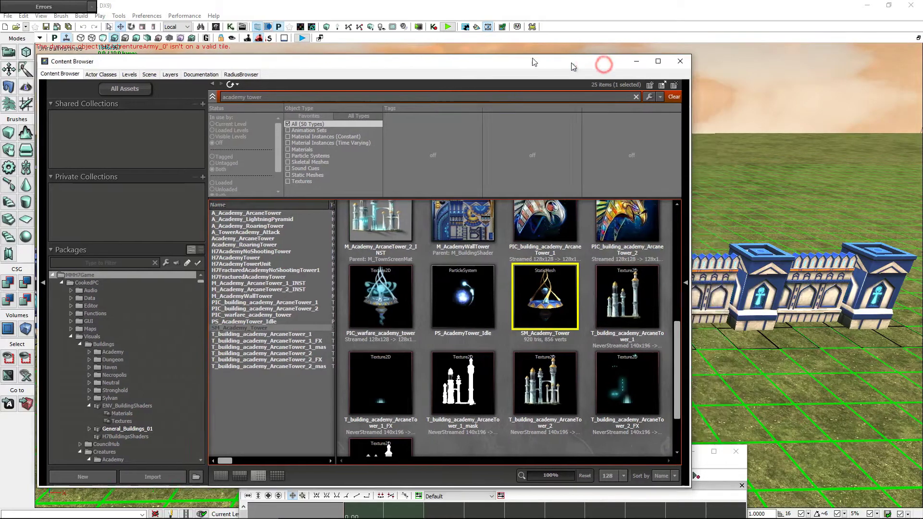
drag(606, 68, 325, 70)
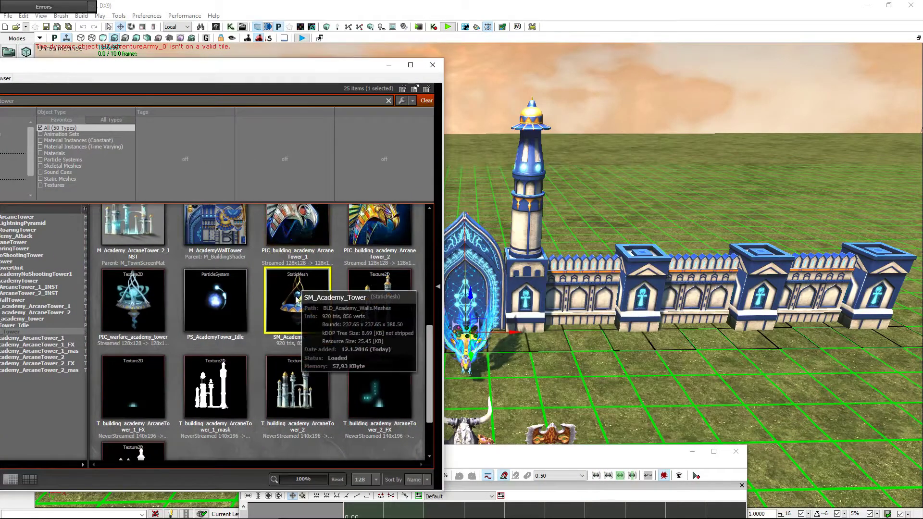
drag(296, 299, 624, 343)
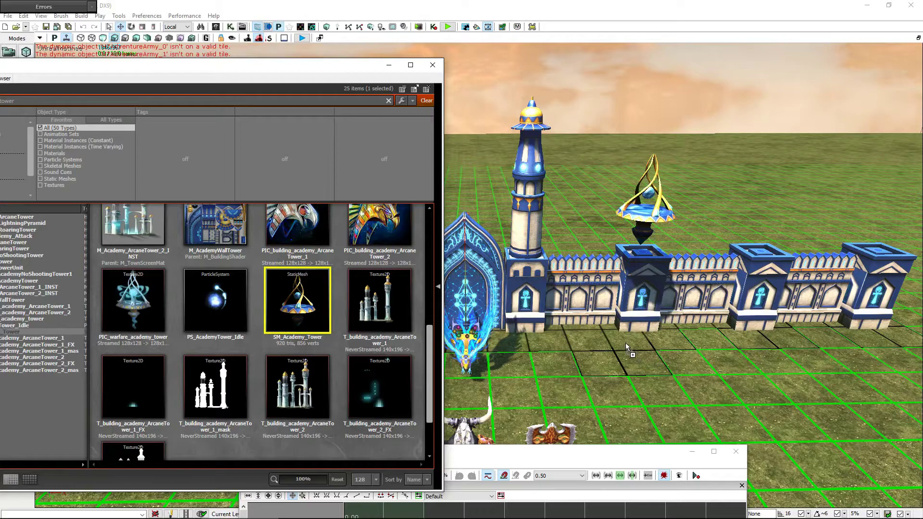
click(431, 66)
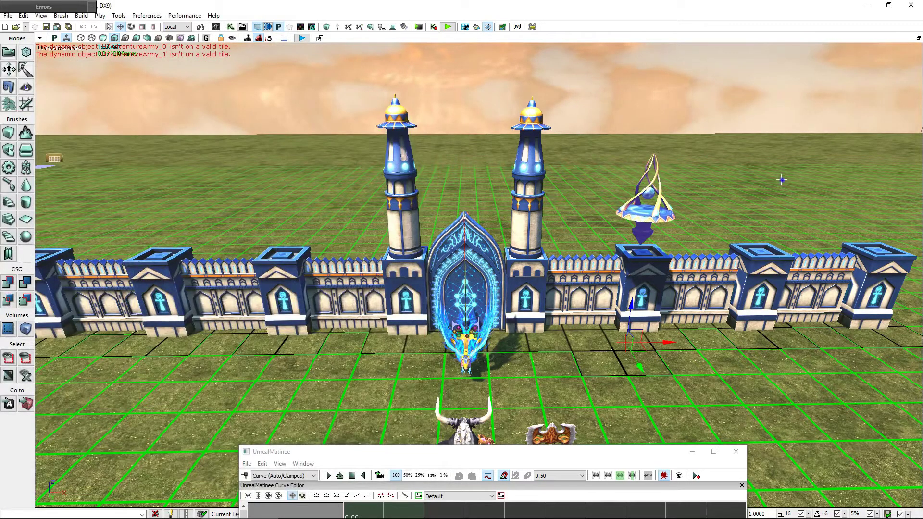
Alt-drag a copy of the SM_Academy_Tower ornament over the left wall section, then deselect it
mouse_move(790, 191)
mouse_down()
mouse_move(750, 192)
mouse_move(412, 365)
mouse_move(466, 371)
mouse_up()
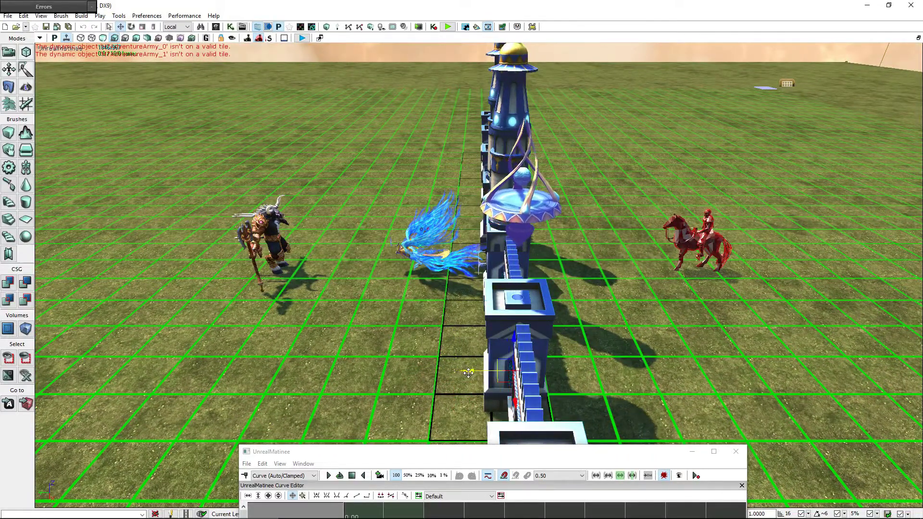
mouse_move(466, 372)
mouse_down()
mouse_move(601, 375)
mouse_move(541, 401)
mouse_move(543, 432)
mouse_up()
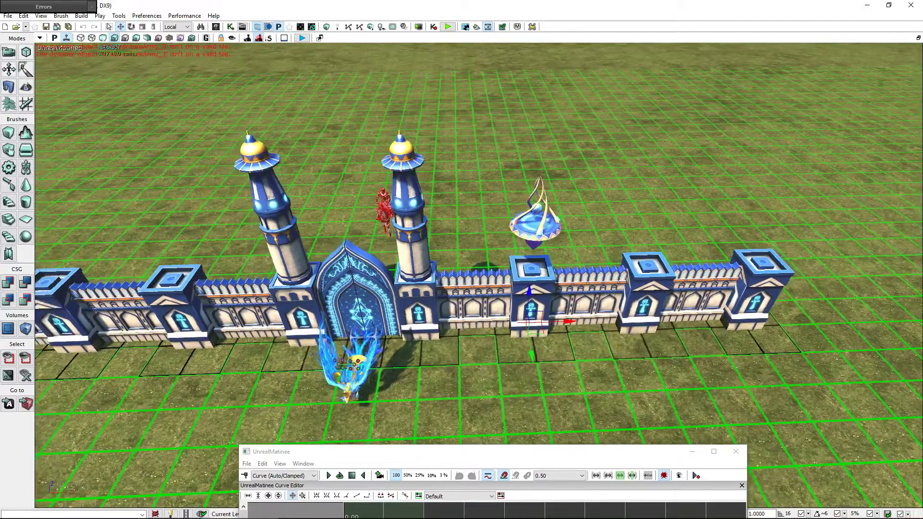
drag(644, 235, 620, 235)
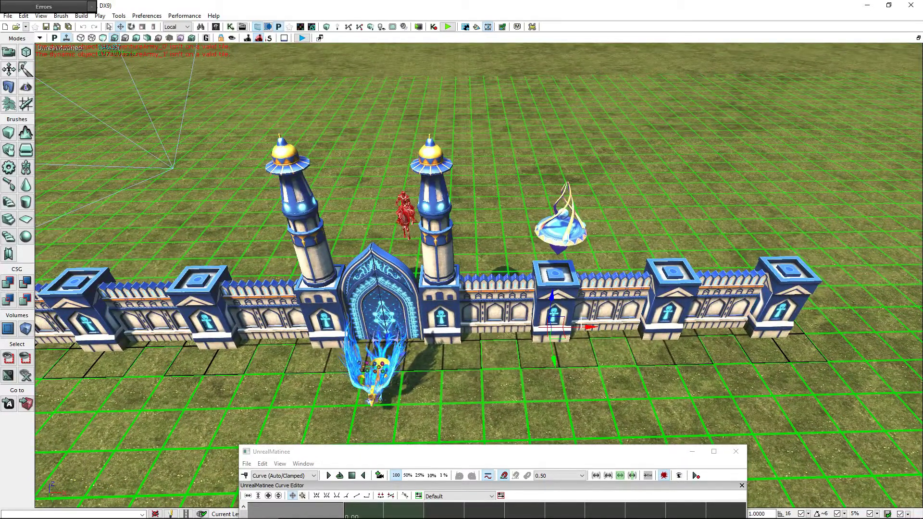
drag(375, 340, 269, 343)
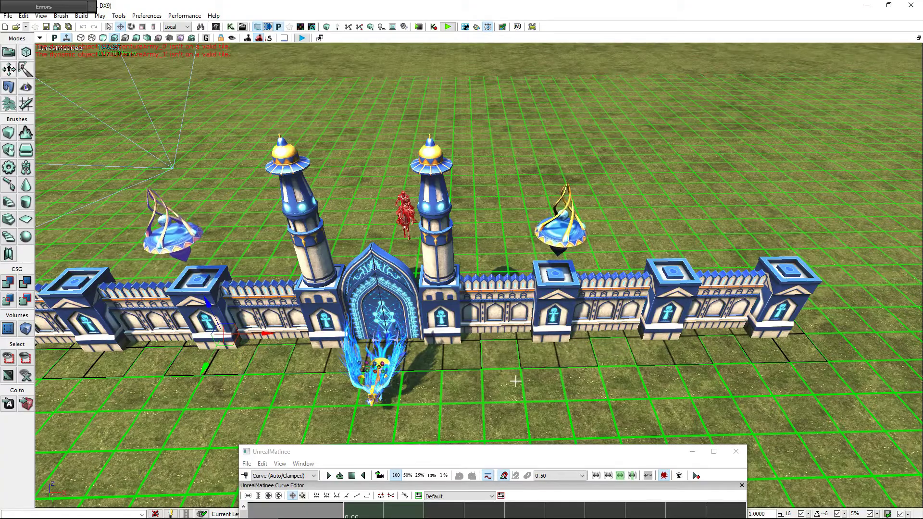
mouse_move(269, 344)
mouse_down()
mouse_move(288, 375)
mouse_move(433, 385)
mouse_up()
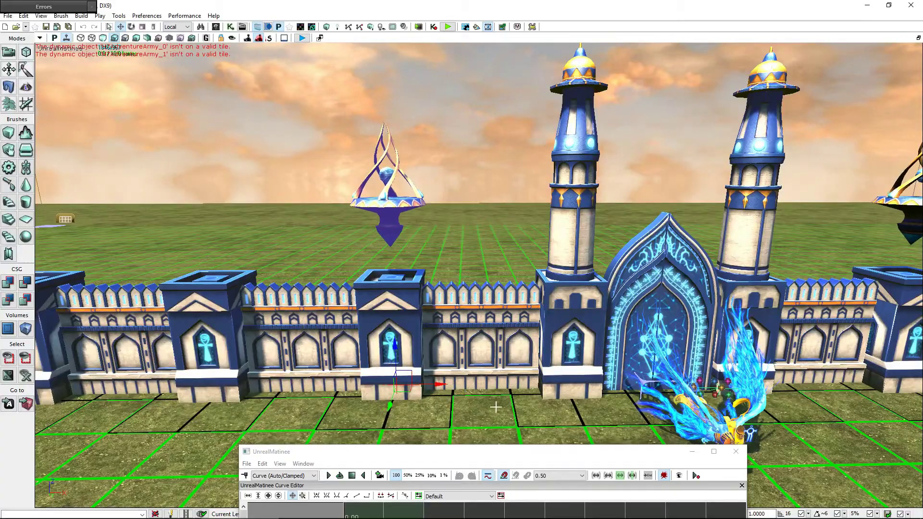
drag(495, 407, 366, 409)
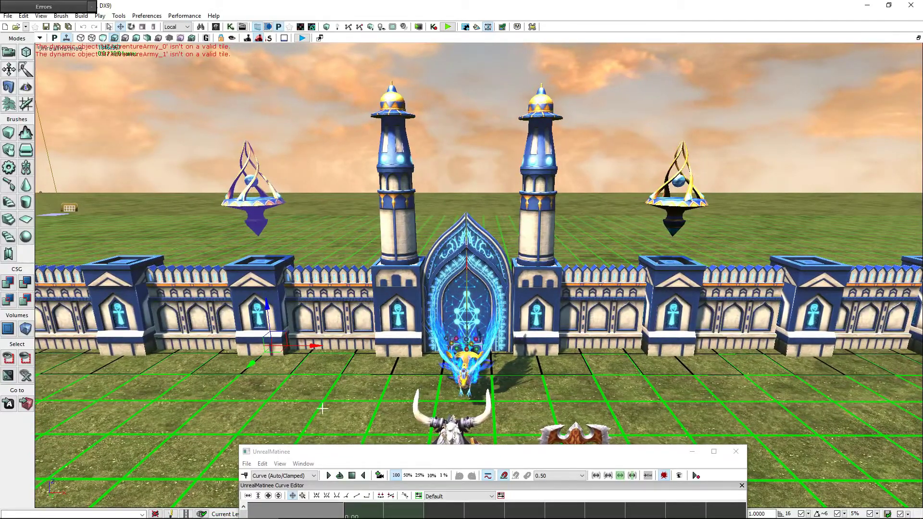
click(336, 406)
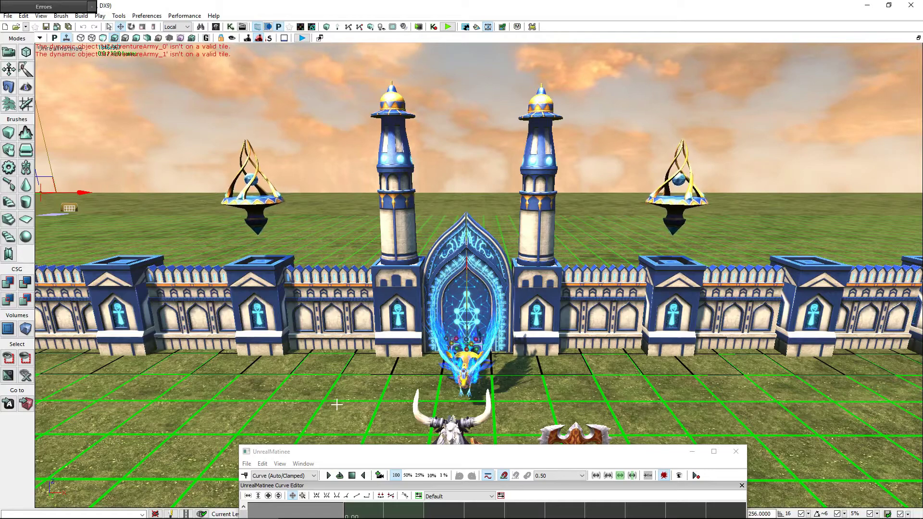
scroll(640, 385, up, 3)
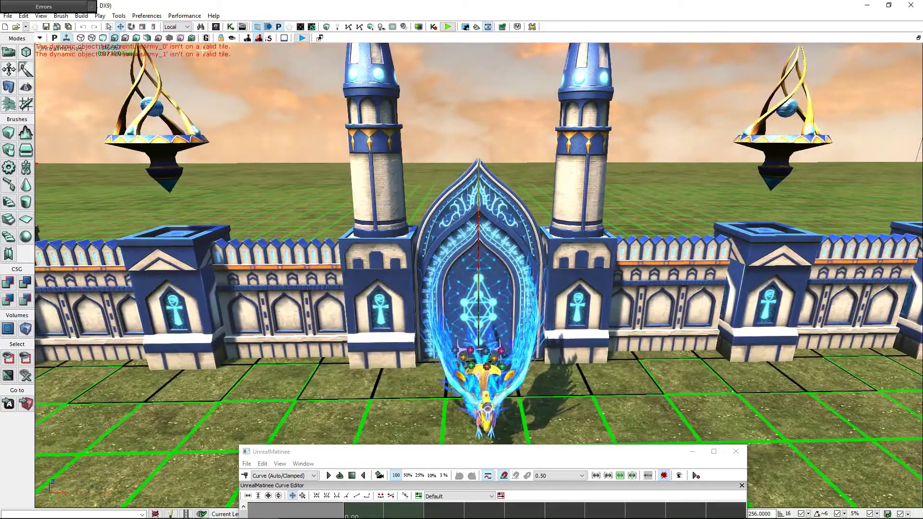
Select and focus Emitter_0 via Search for Actors, then bring the Matinee editor into view
click(202, 28)
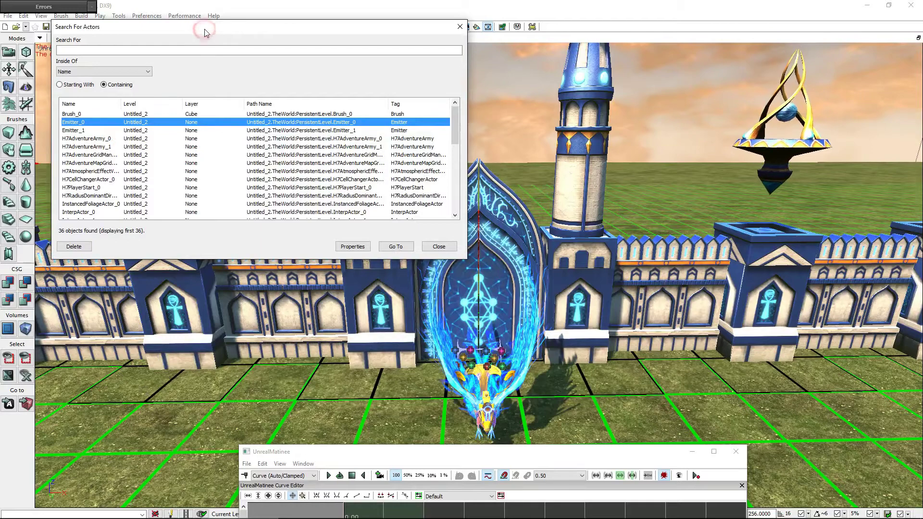
double_click(110, 122)
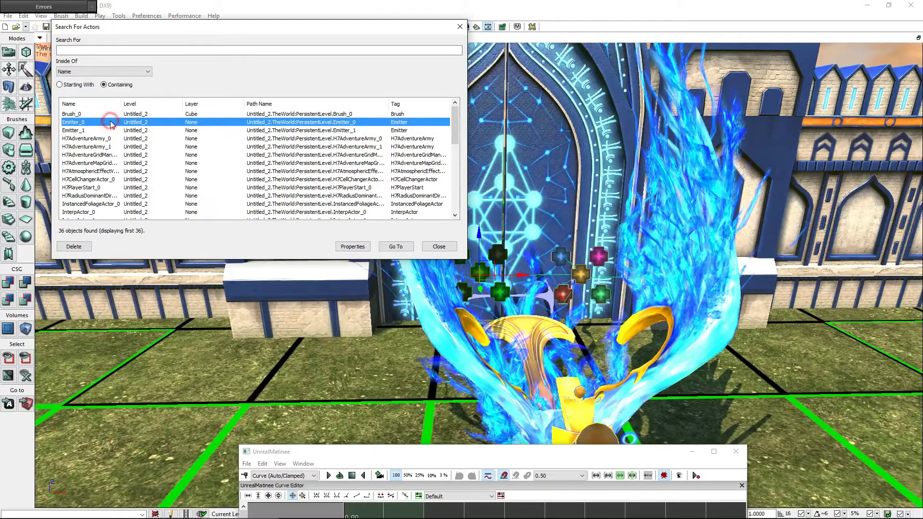
click(460, 27)
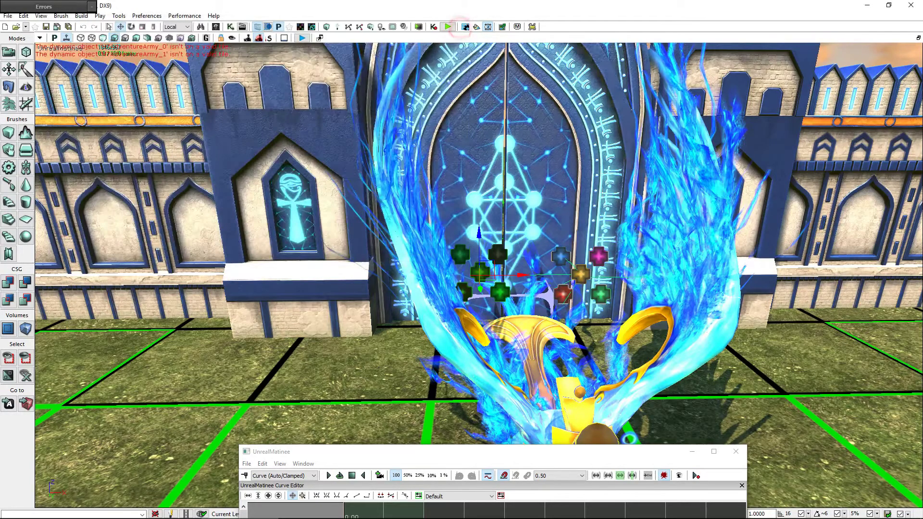
scroll(806, 338, down, 3)
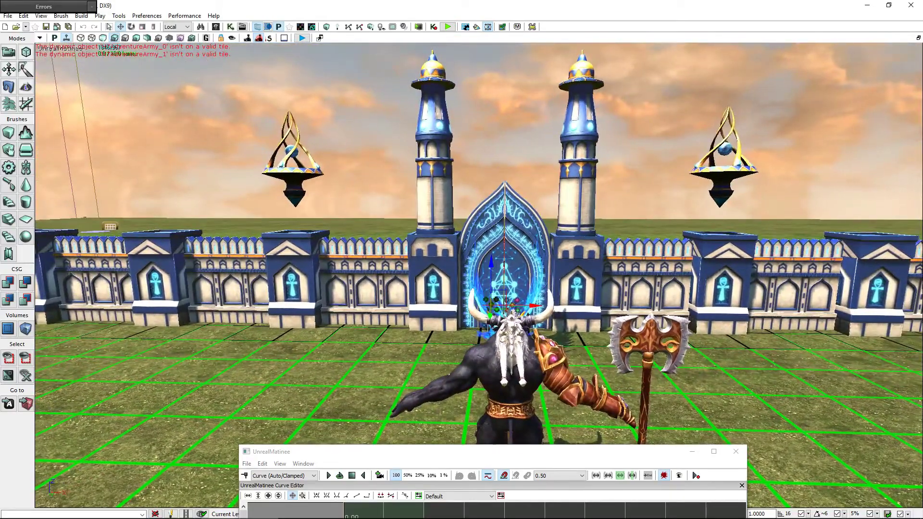
scroll(806, 338, down, 2)
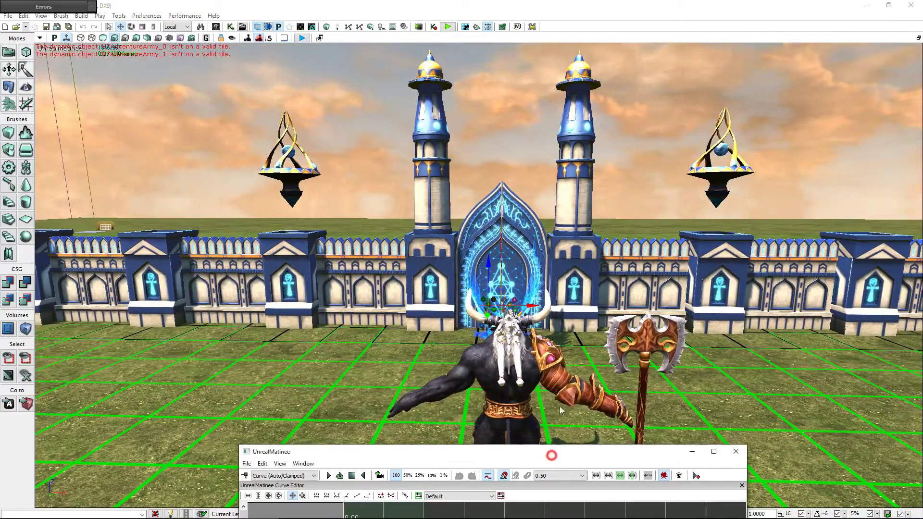
drag(555, 452, 573, 121)
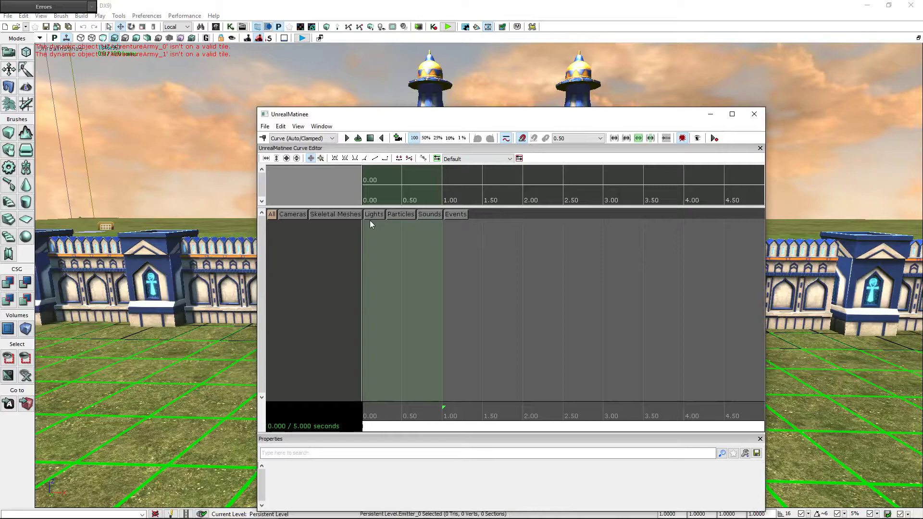
Add a new particle group named LeftLight to the Matinee sequence
right_click(285, 246)
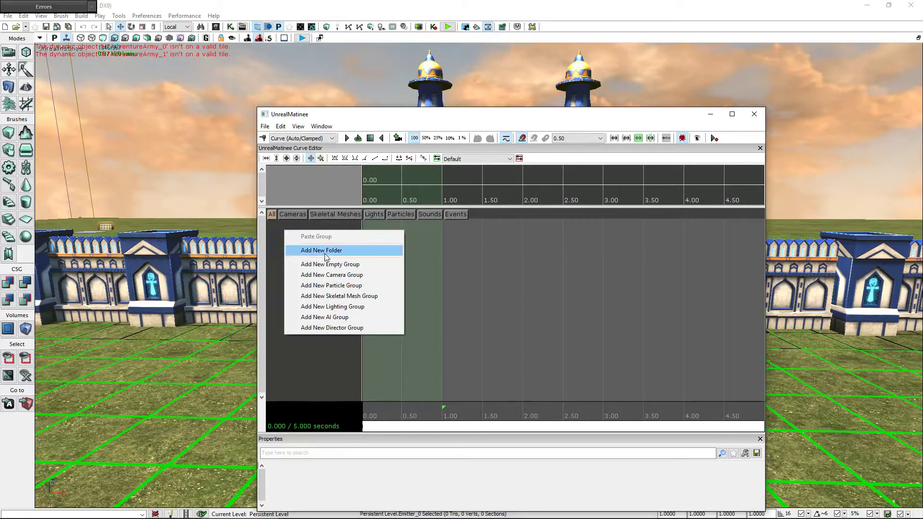
click(376, 287)
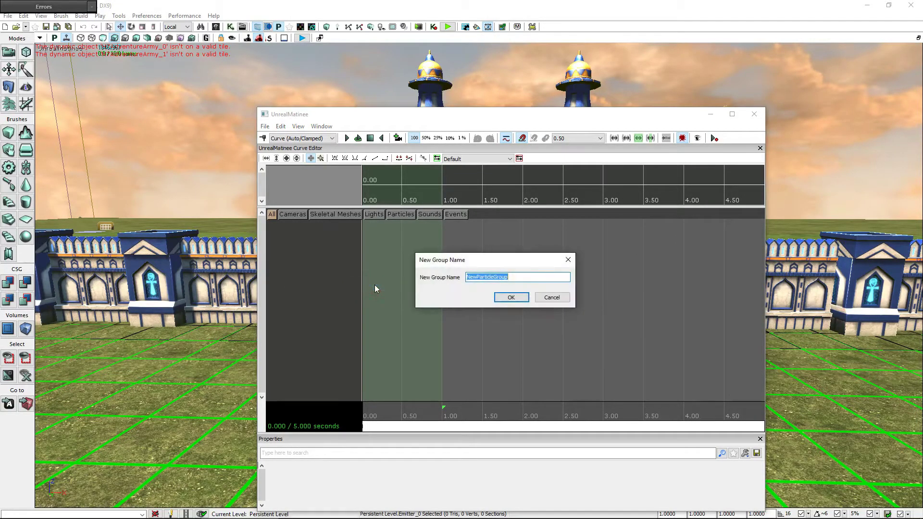
text(LeftLight)
click(512, 298)
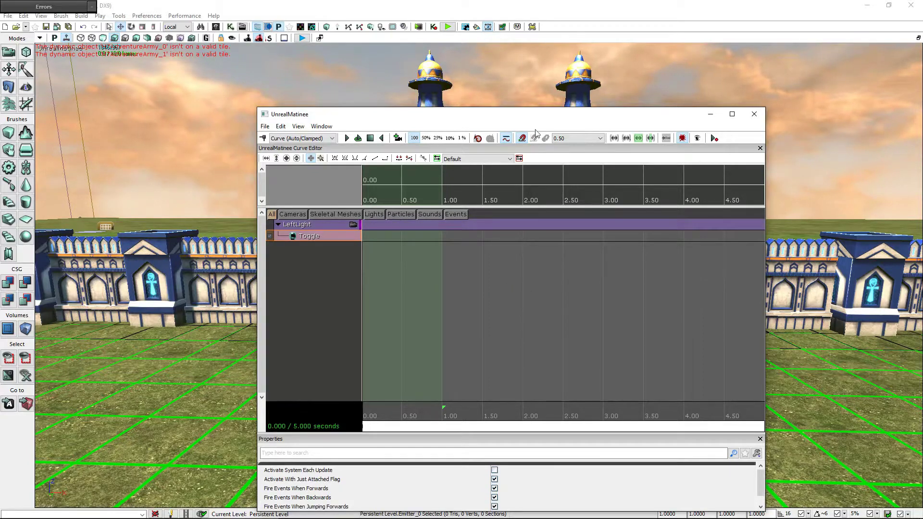
mouse_move(539, 116)
mouse_down()
mouse_move(613, 328)
mouse_move(608, 233)
mouse_up()
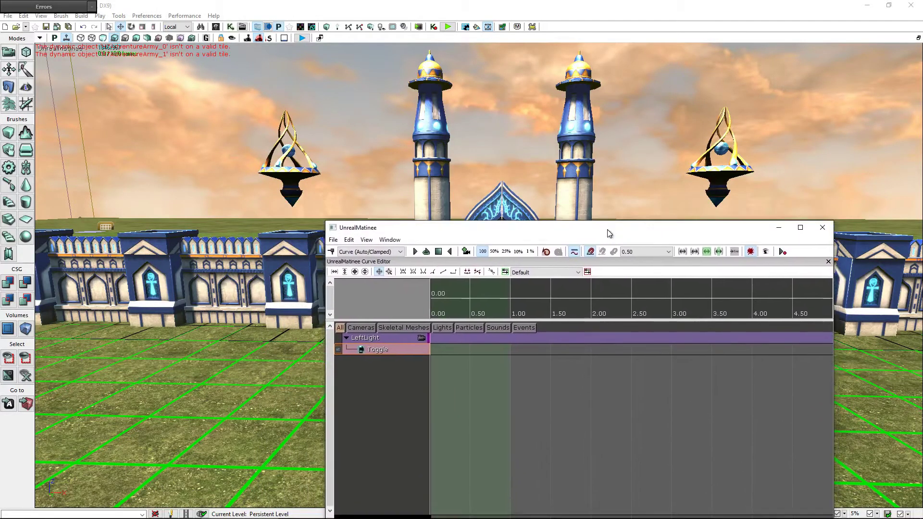
Add a Trigger toggle key at 0.00 seconds on the Toggle track
click(332, 253)
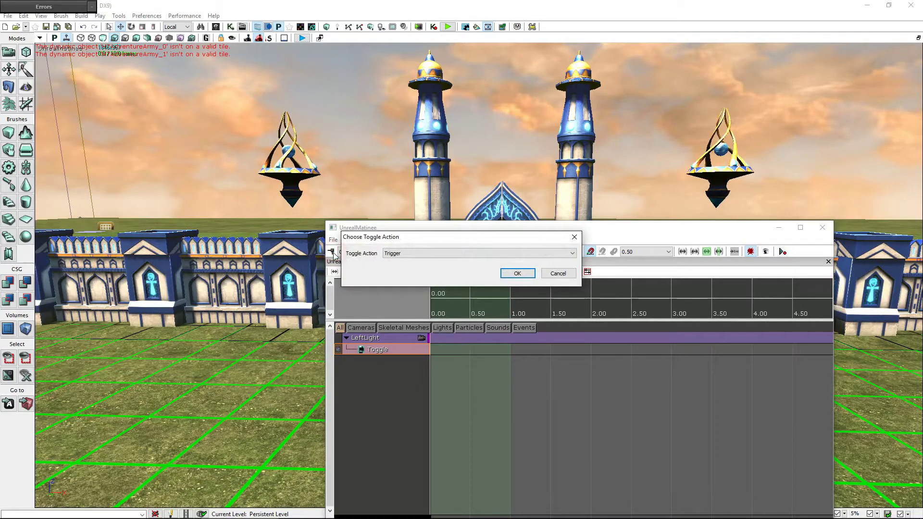
click(518, 274)
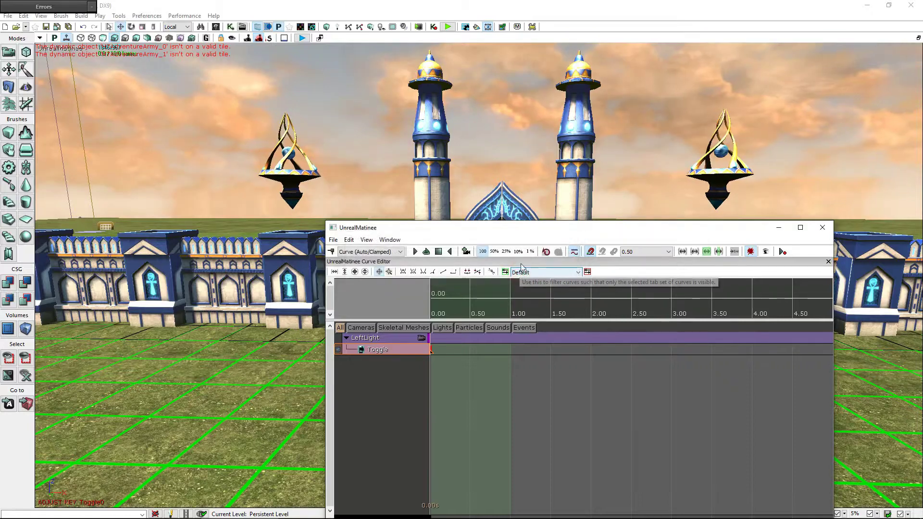
drag(526, 236, 717, 174)
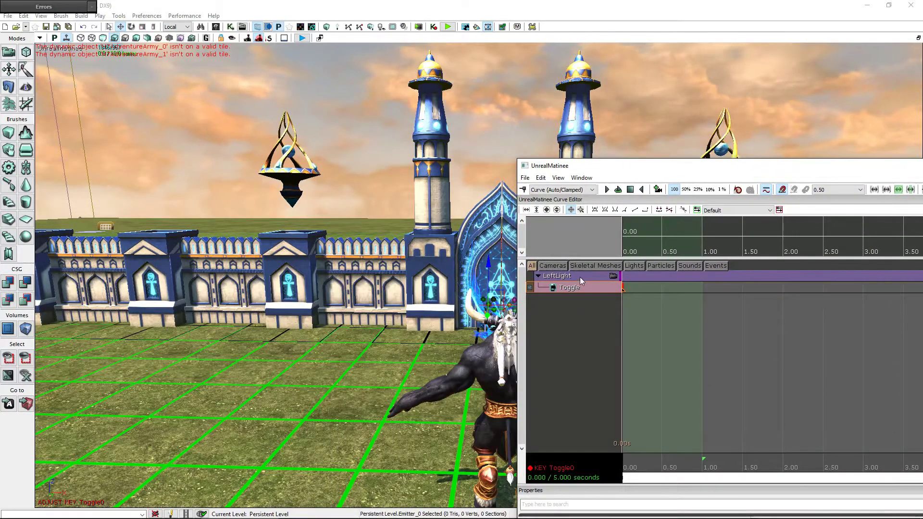
Add a Movement track to the LeftLight group
right_click(580, 278)
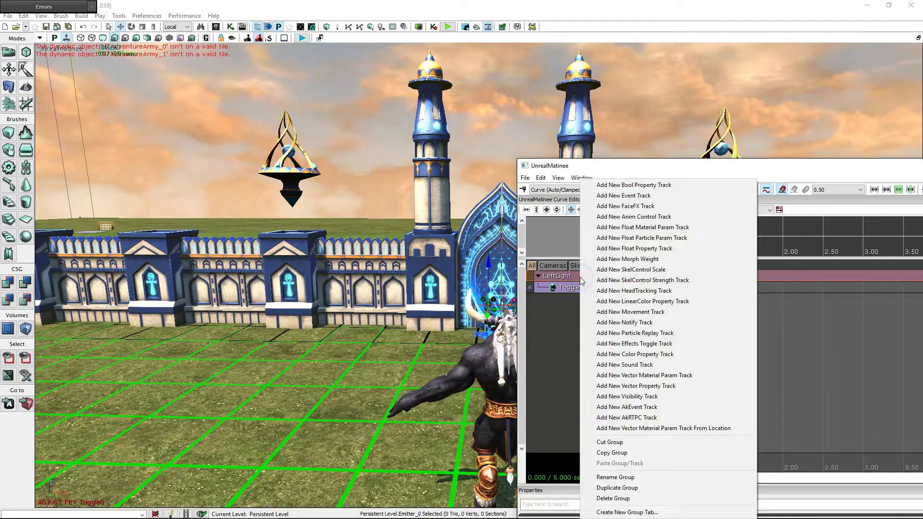
click(676, 316)
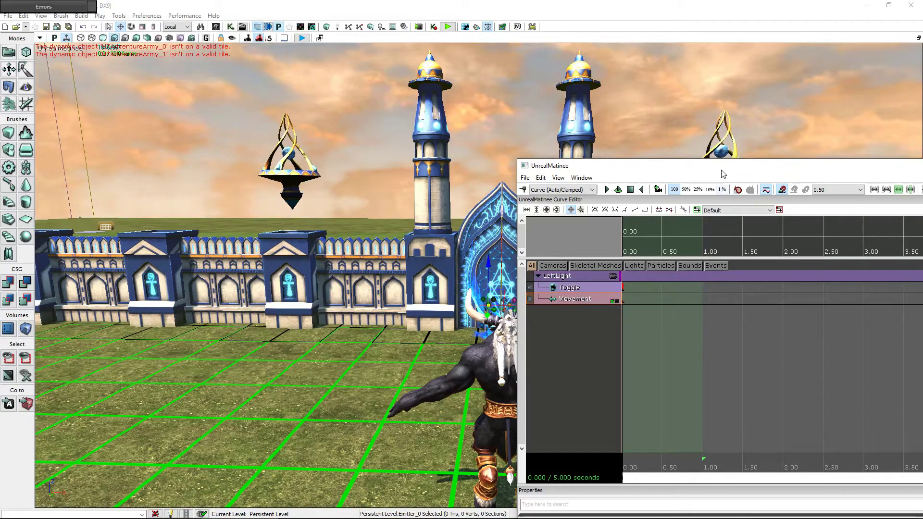
drag(730, 172, 410, 137)
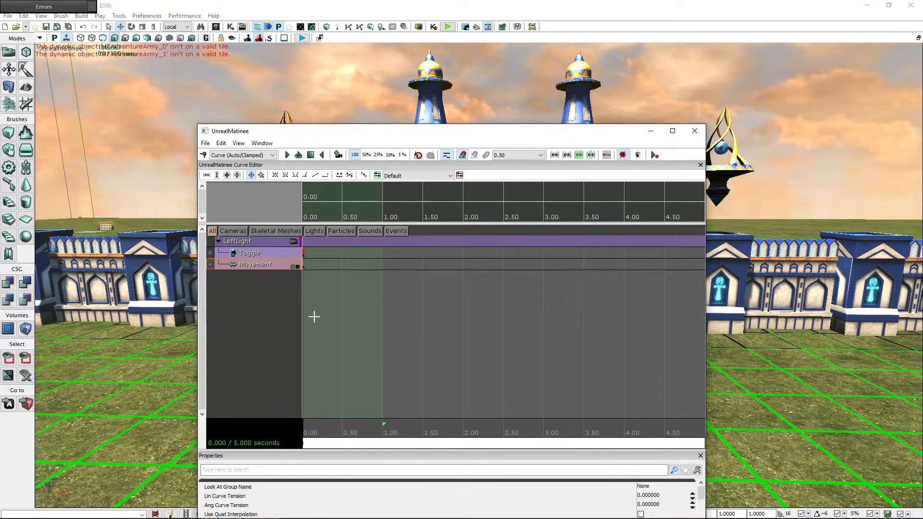
Collapse the green loop section to 0.00 and set the time position to 2 seconds
scroll(398, 309, down, 1)
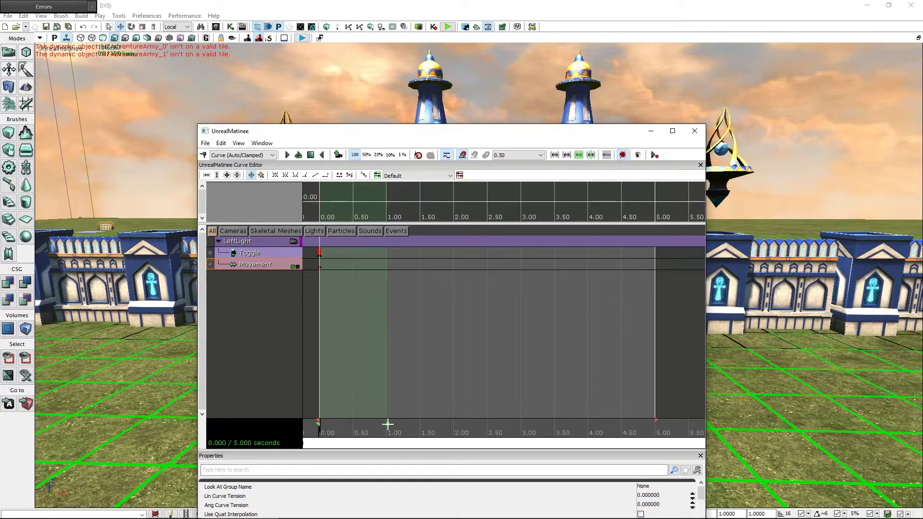
drag(379, 424, 323, 428)
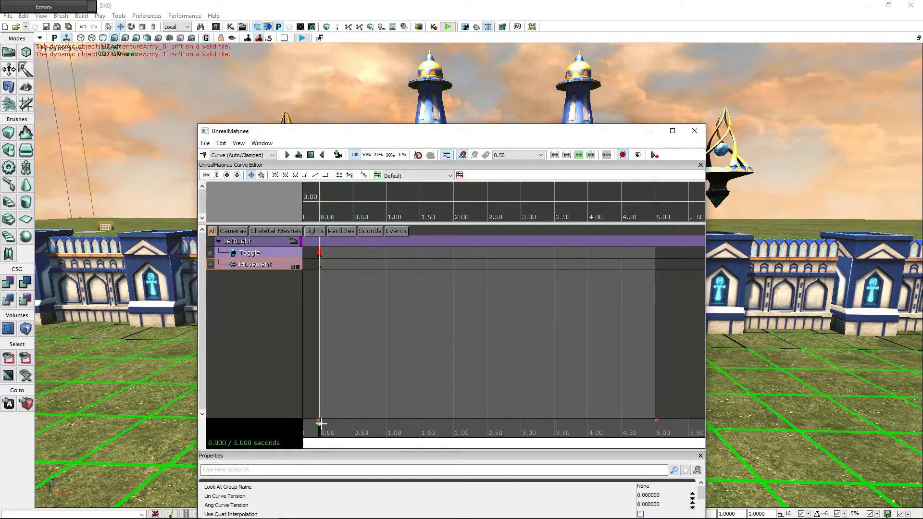
drag(320, 435, 346, 435)
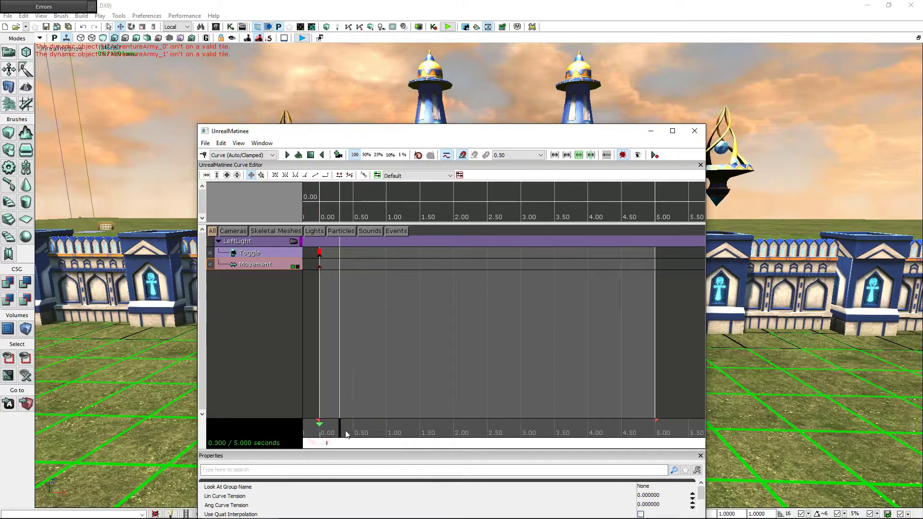
drag(411, 428, 456, 433)
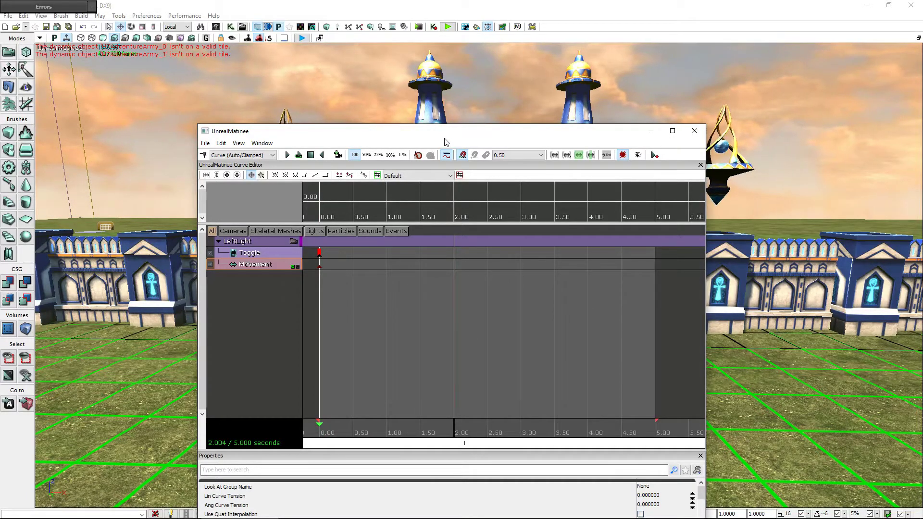
drag(445, 139, 474, 372)
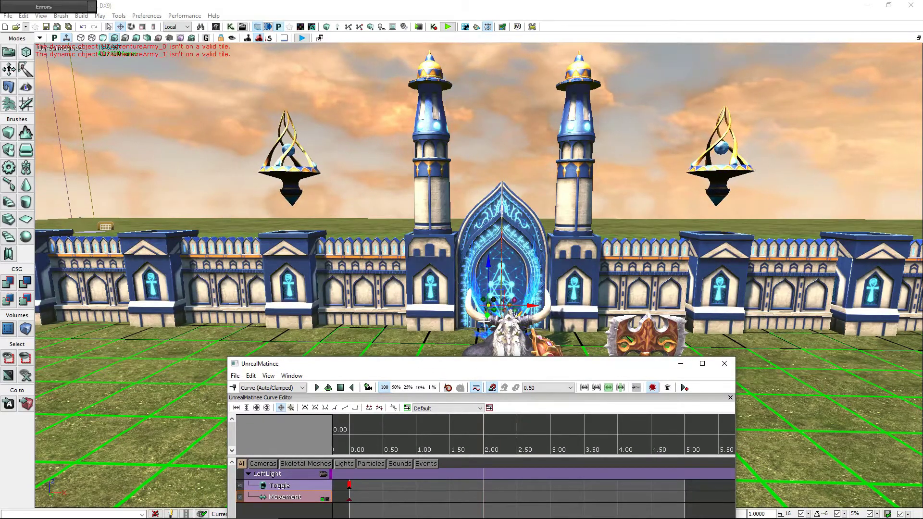
At 2.0 s, move the glowing emitter up into the centre of the left floating tower ornament
mouse_move(504, 294)
mouse_down()
mouse_move(334, 145)
mouse_move(302, 131)
mouse_up()
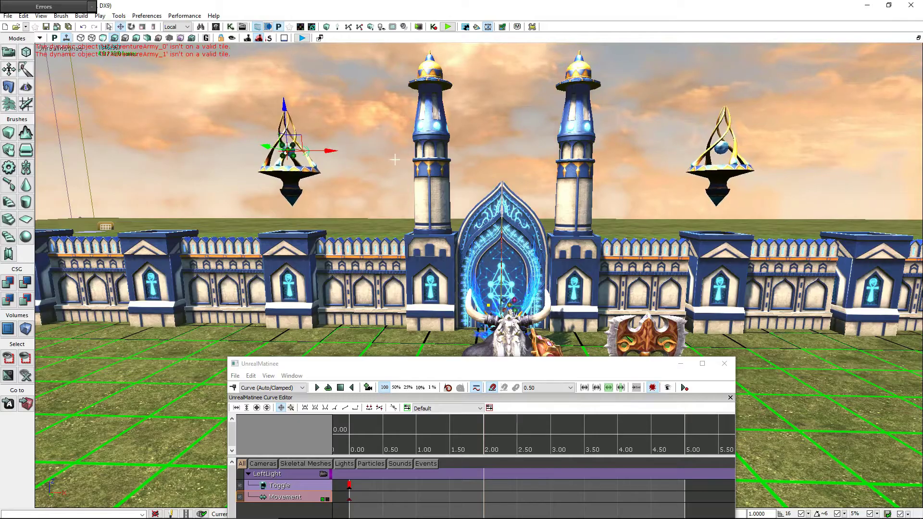
mouse_move(502, 148)
right_down()
mouse_move(528, 202)
mouse_move(478, 231)
right_up()
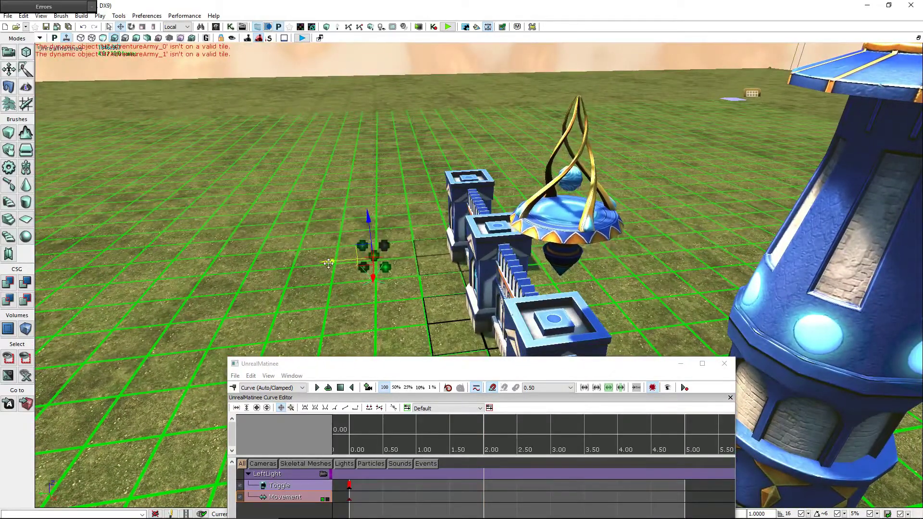
ctrl+drag(478, 231, 569, 215)
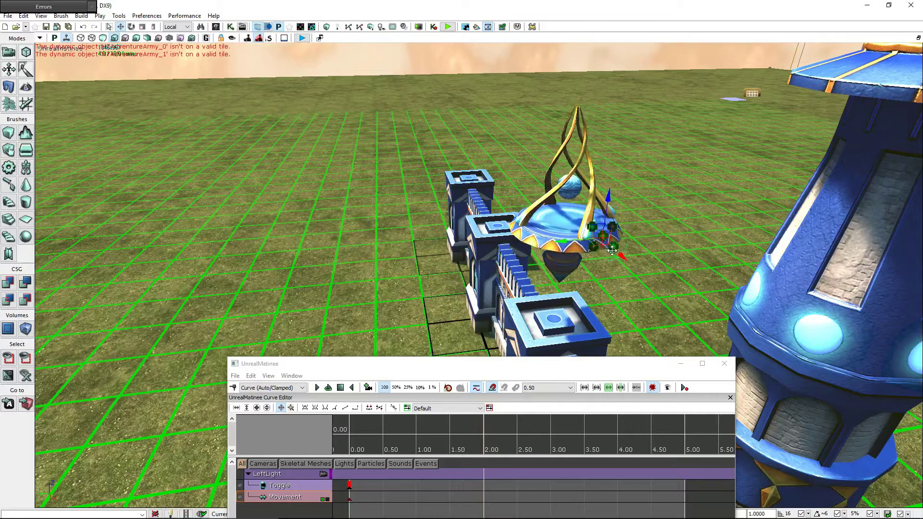
ctrl+drag(612, 249, 512, 197)
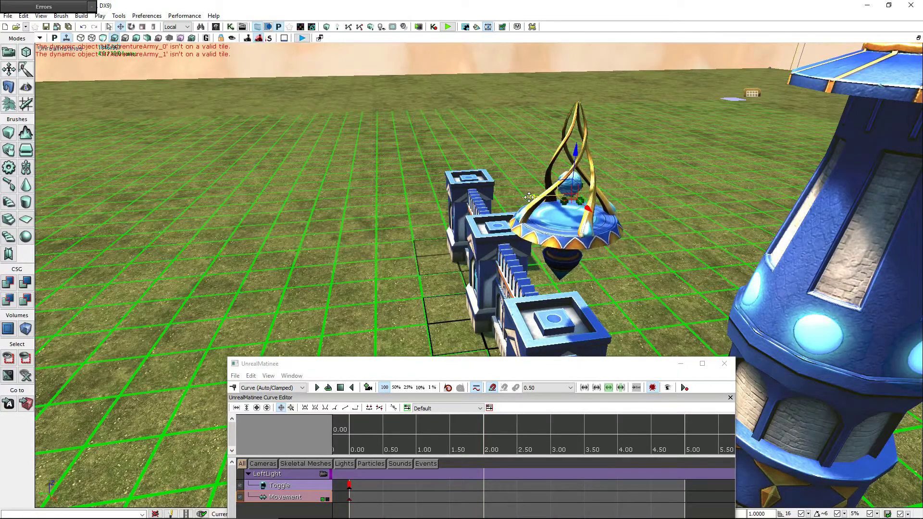
right_drag(572, 197, 490, 193)
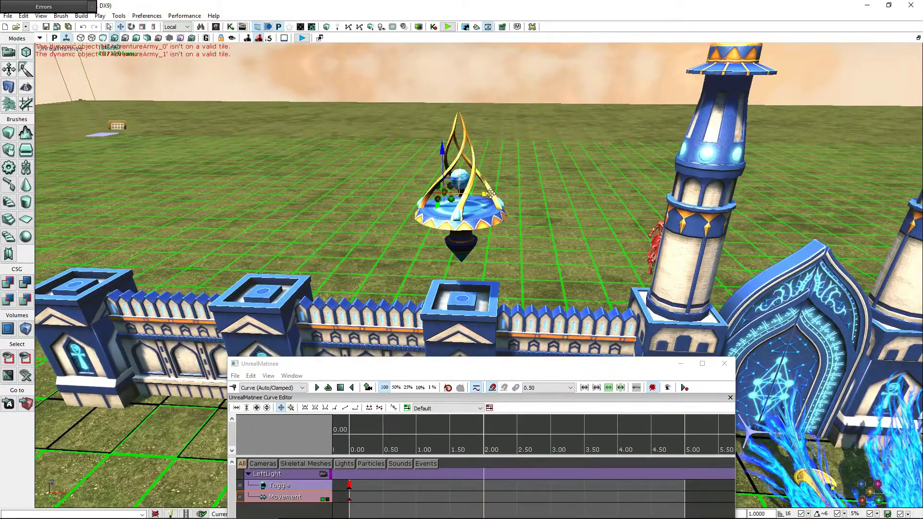
click(506, 195)
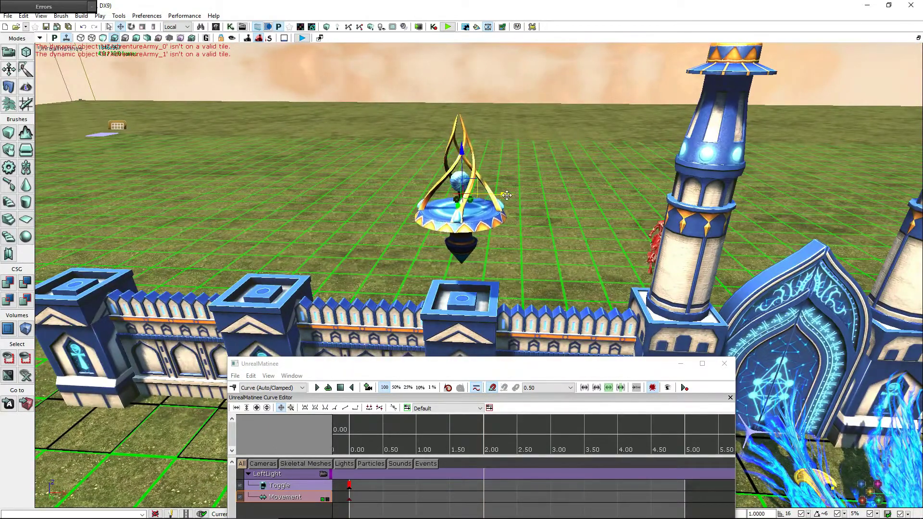
right_drag(484, 195, 484, 195)
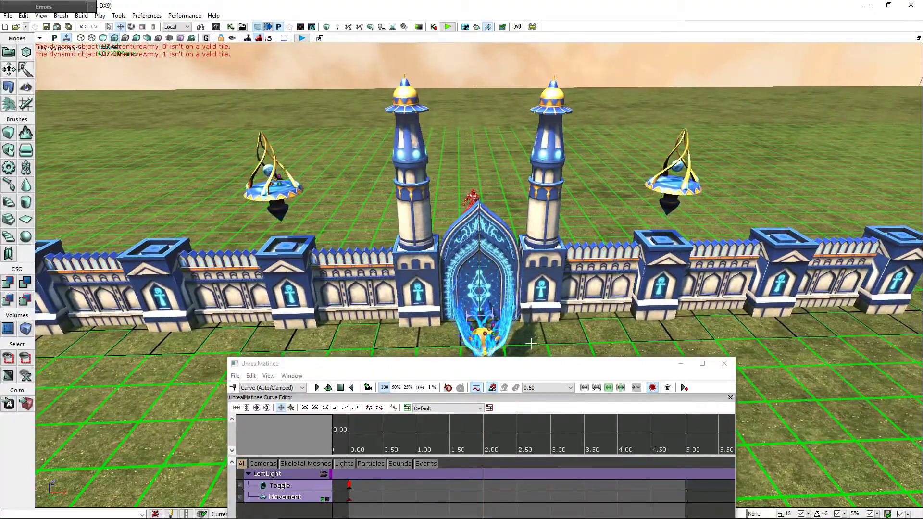
drag(534, 370, 626, 179)
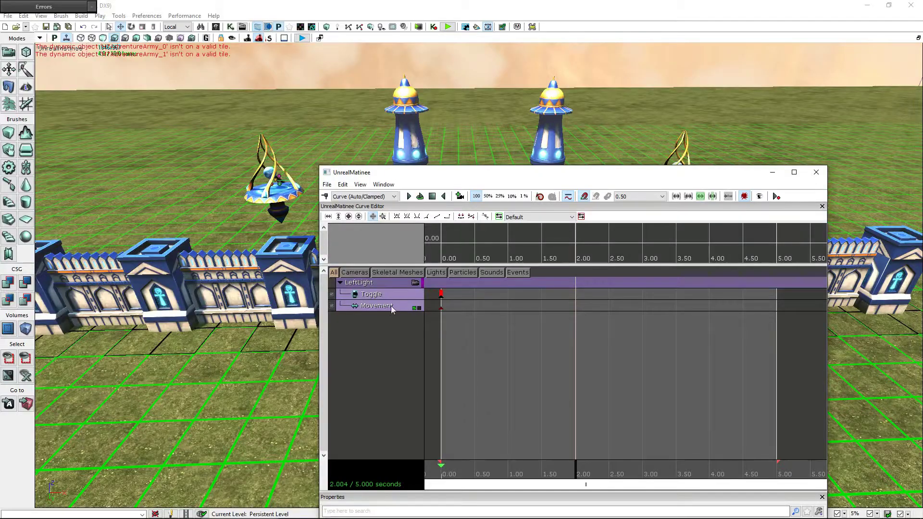
Key the LeftLight Movement track at 2.00 s so the emitter rises into the left ornament
click(391, 310)
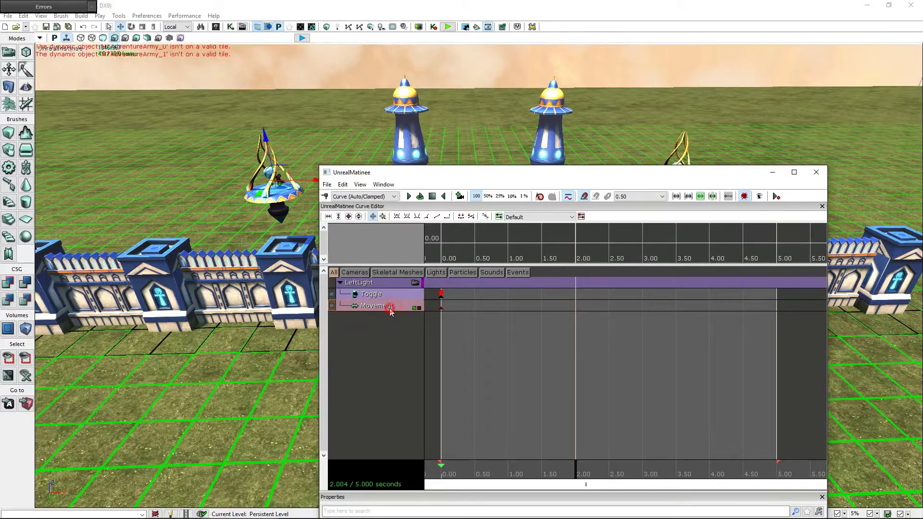
click(327, 197)
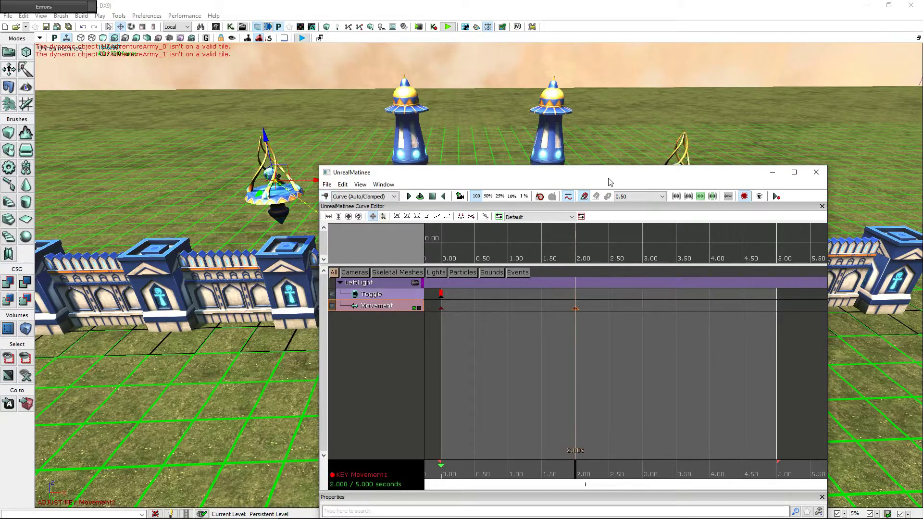
drag(609, 181, 551, 385)
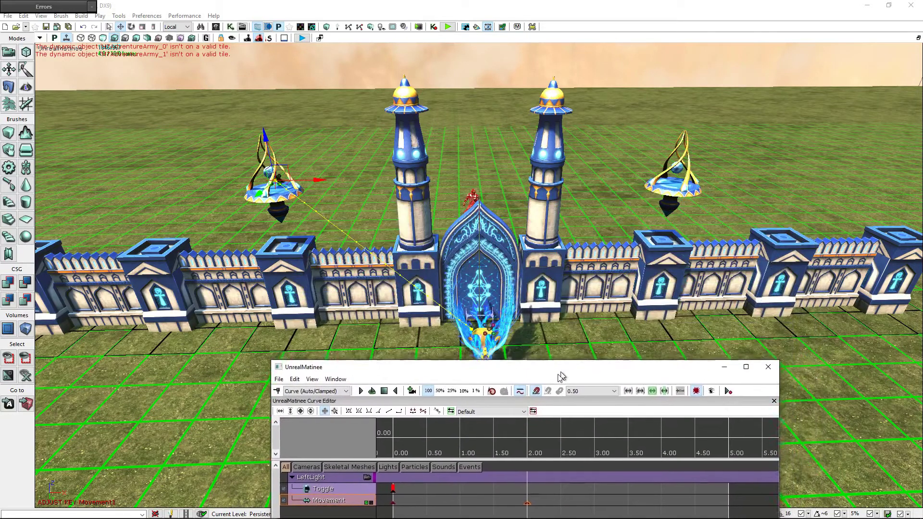
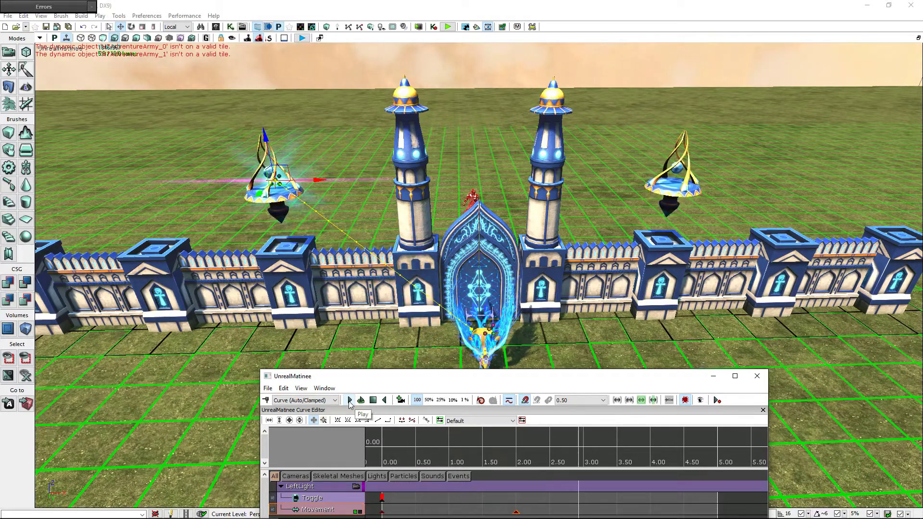
Reposition the Matinee window and camera, then preview the light animation at the gate
click(375, 404)
drag(471, 383, 569, 144)
right_drag(193, 288, 168, 241)
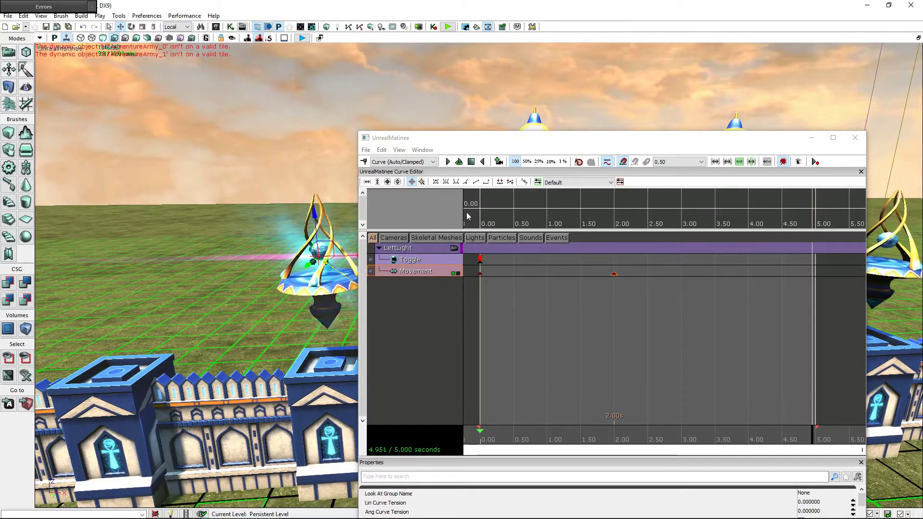
mouse_move(604, 143)
mouse_down()
mouse_move(529, 391)
mouse_move(491, 182)
mouse_move(303, 344)
mouse_up()
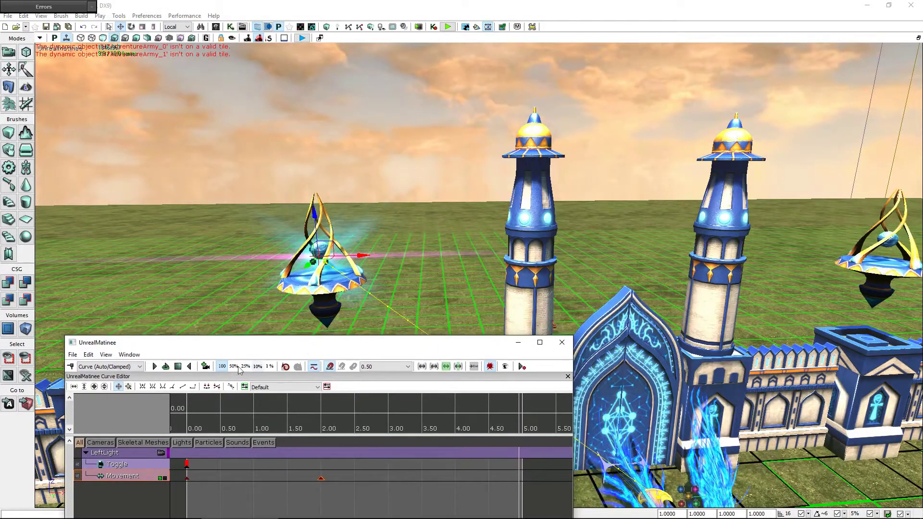
drag(178, 342, 109, 388)
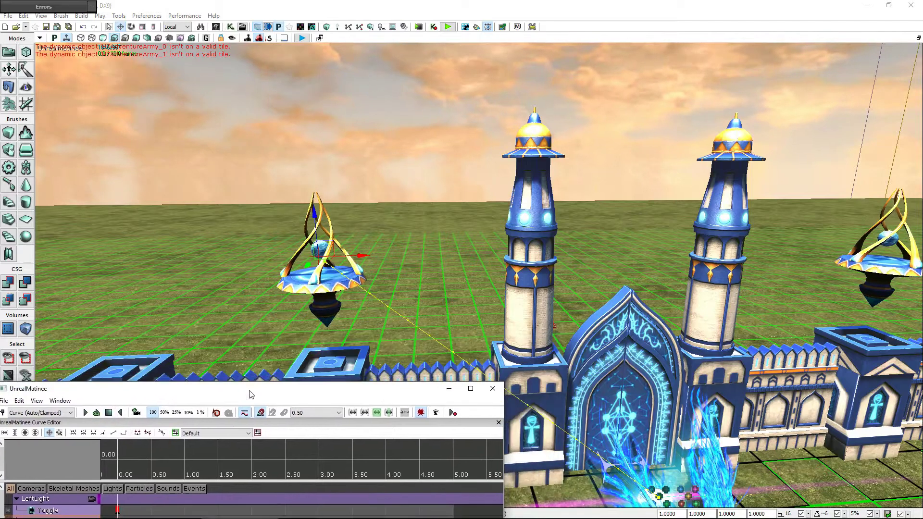
click(85, 413)
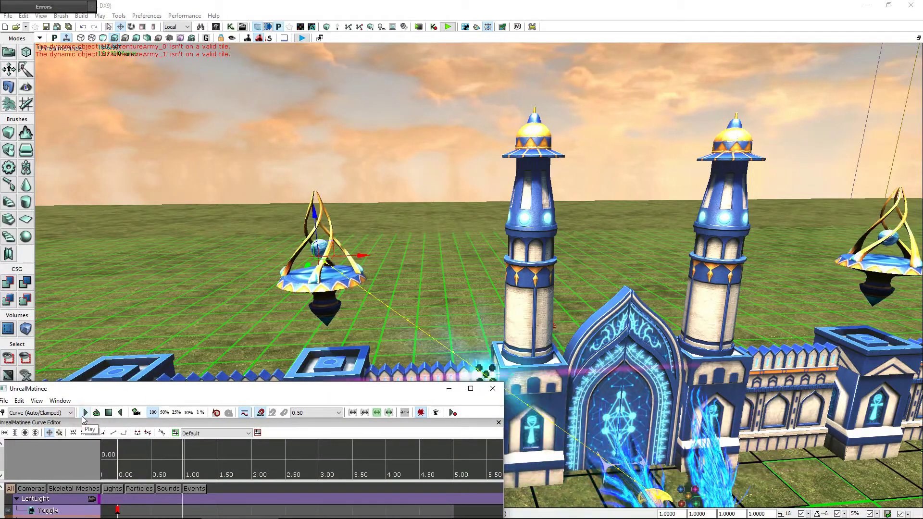
click(111, 415)
Add an AkEvent track under the LeftLight group and rewind the sequence to 0 seconds
drag(240, 389, 412, 127)
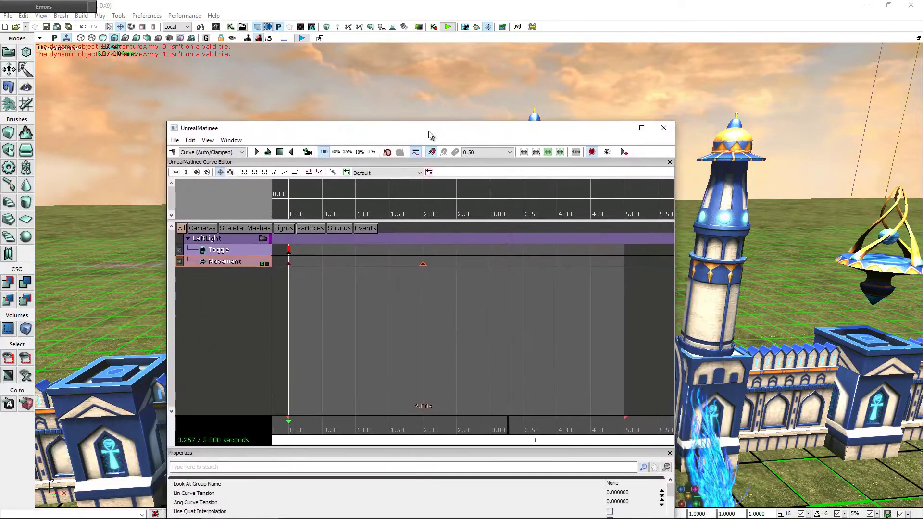
drag(849, 322, 513, 323)
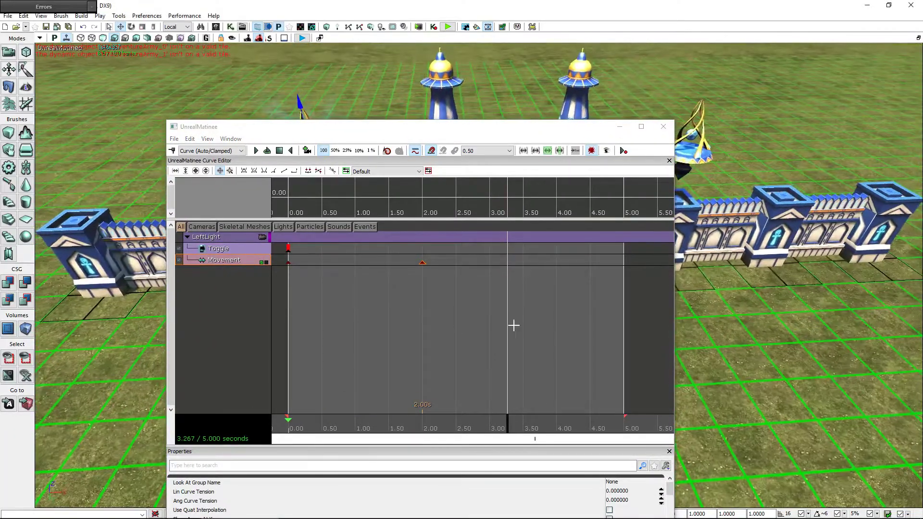
click(297, 310)
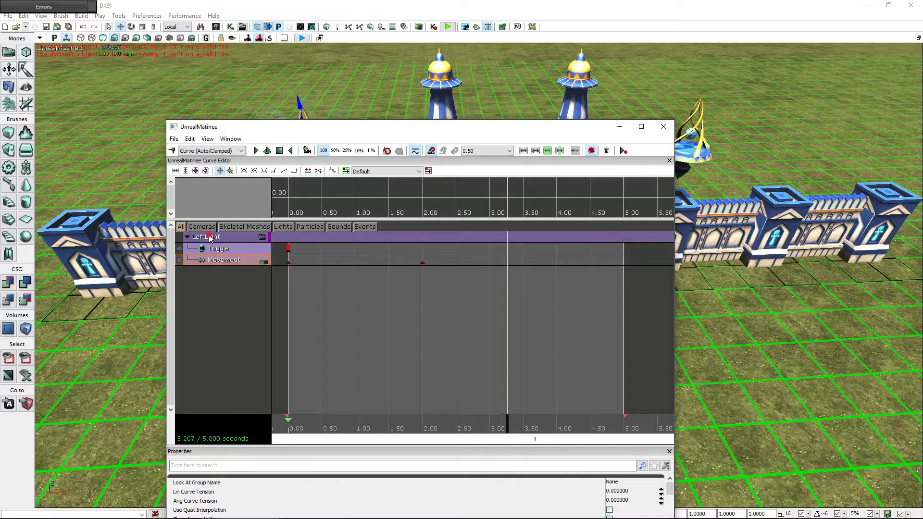
click(234, 238)
right_click(235, 239)
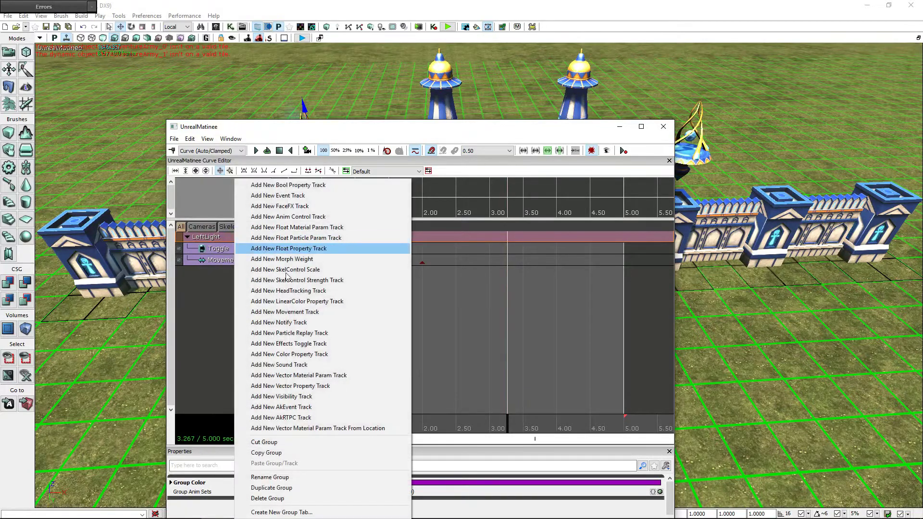
click(349, 409)
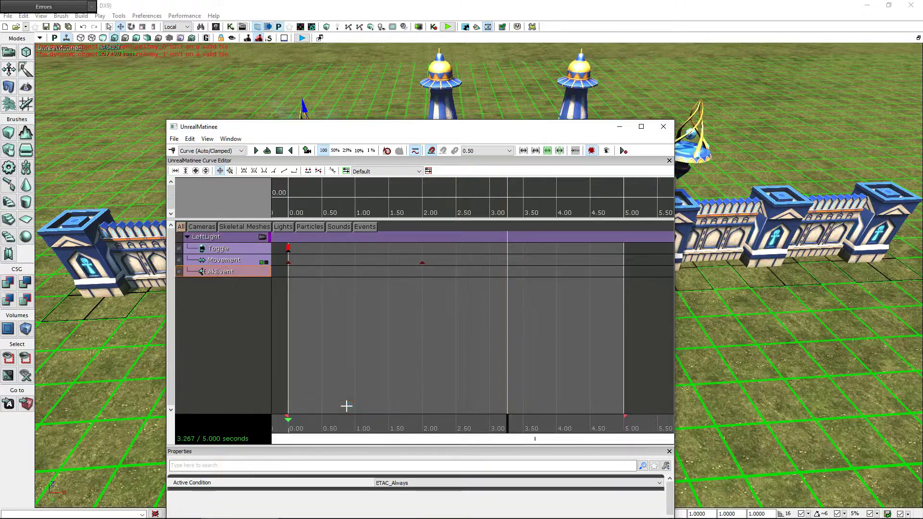
drag(382, 132, 653, 79)
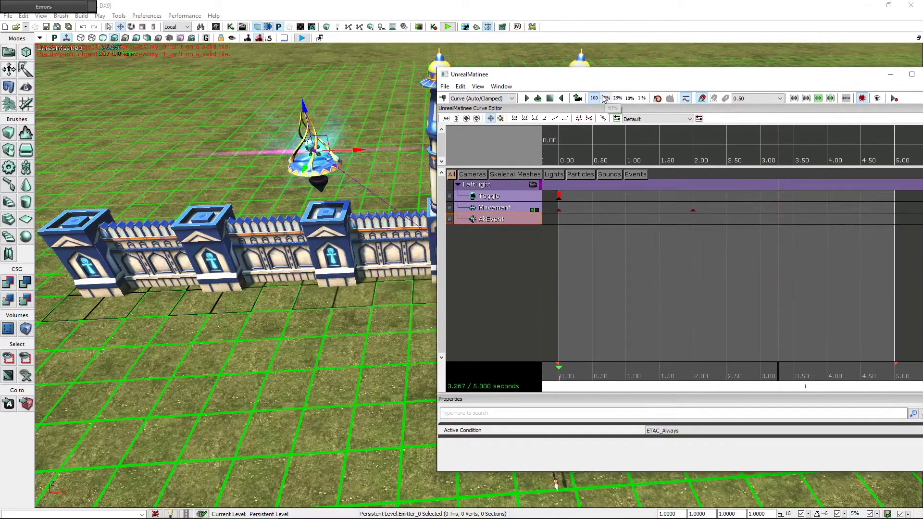
click(550, 98)
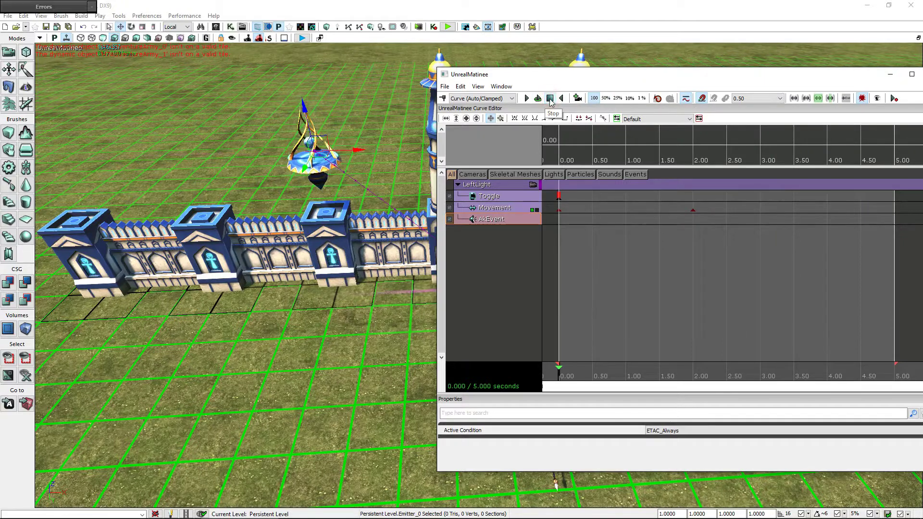
Search the Content Browser for 'time_stas' and select the spell_time_stasis_impact AkEvent
click(215, 27)
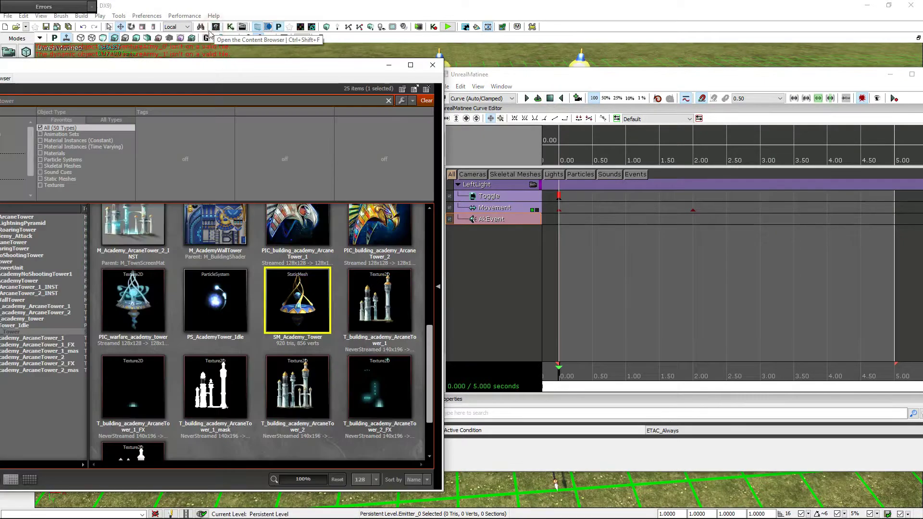
drag(126, 68, 244, 74)
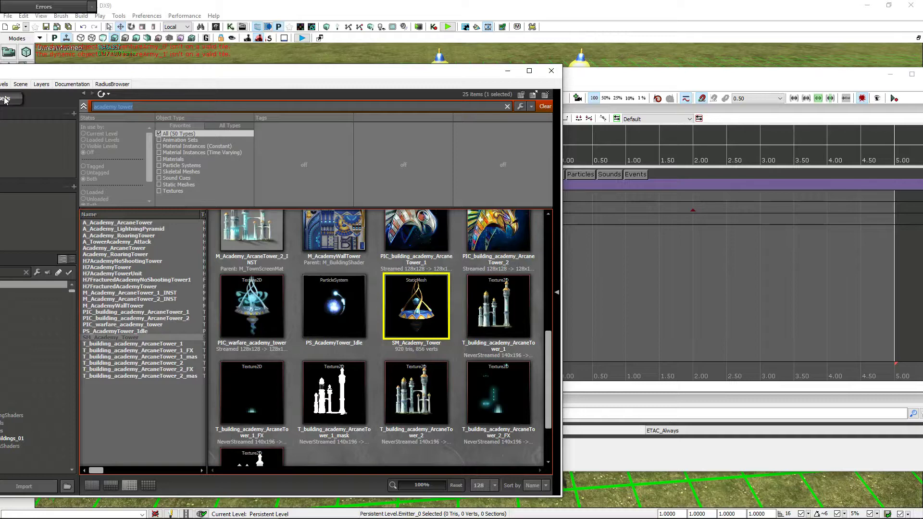
text(time)
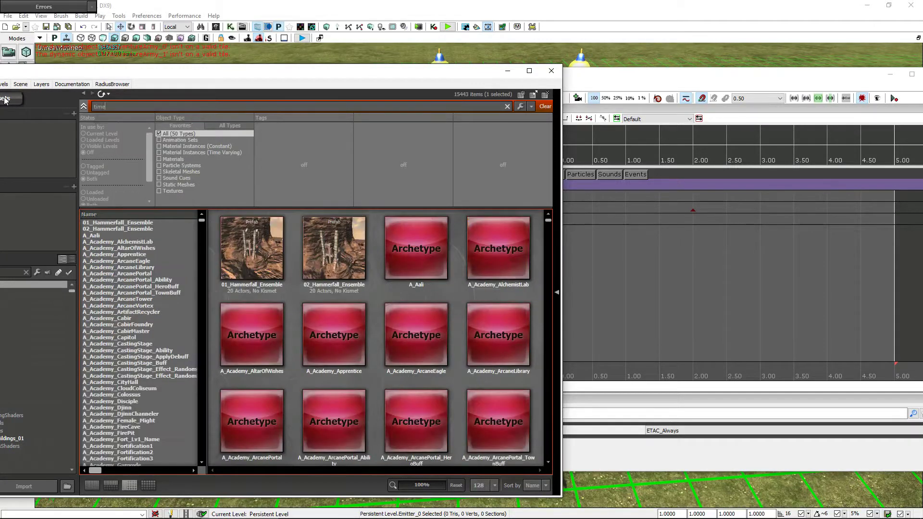
text(_stas)
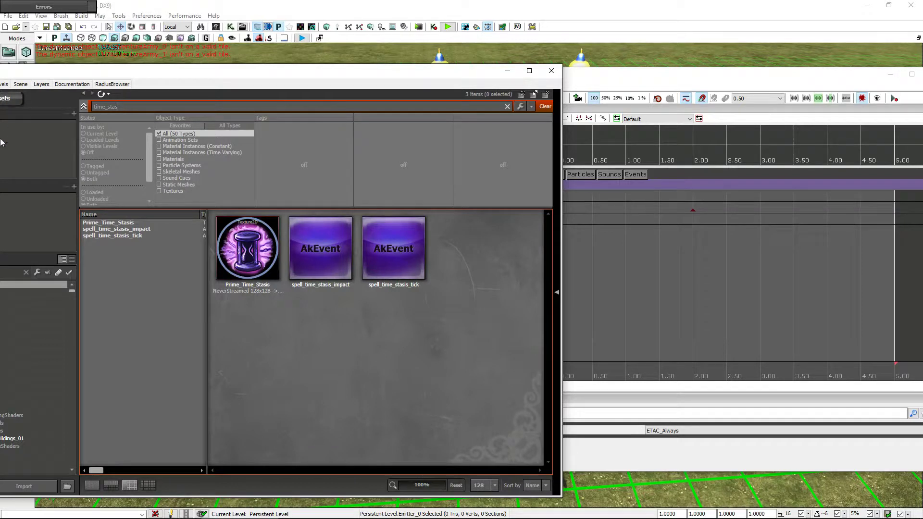
click(313, 244)
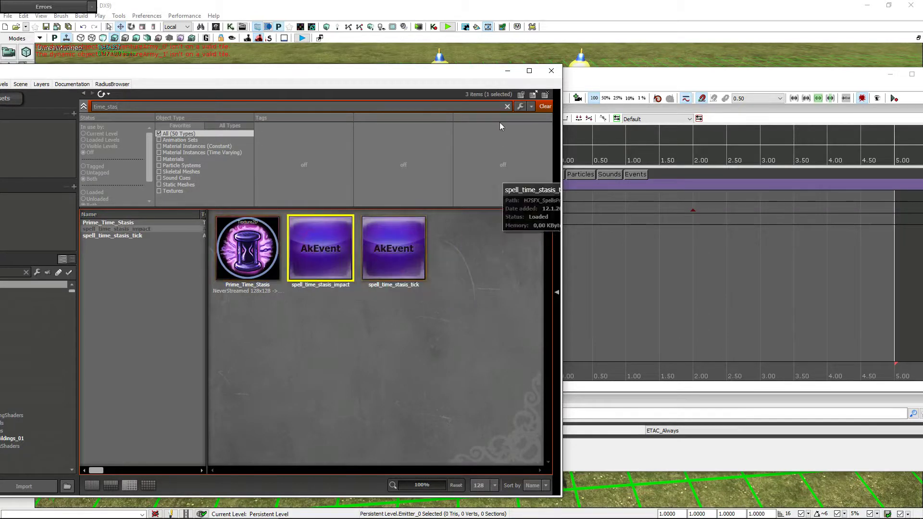
drag(477, 78, 351, 73)
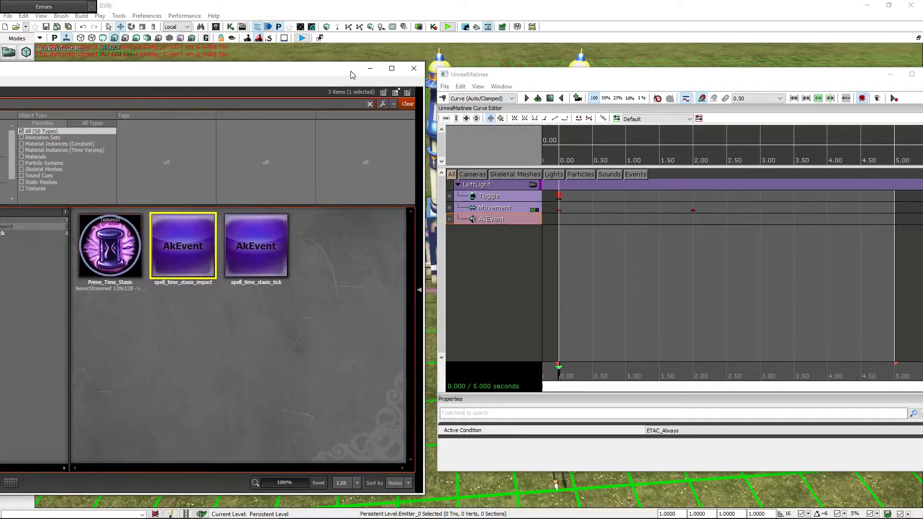
Key spell_time_stasis_impact on the AkEvent track at 0.00 and close the Content Browser
click(556, 75)
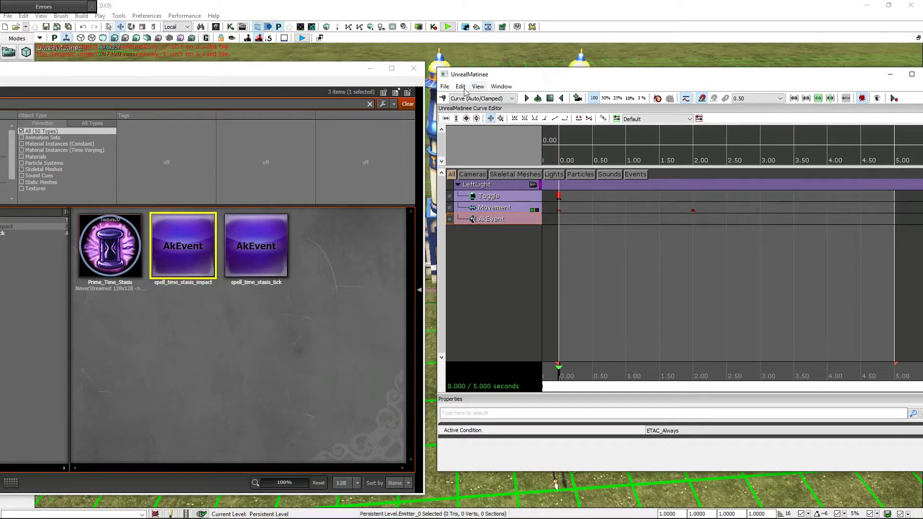
click(445, 99)
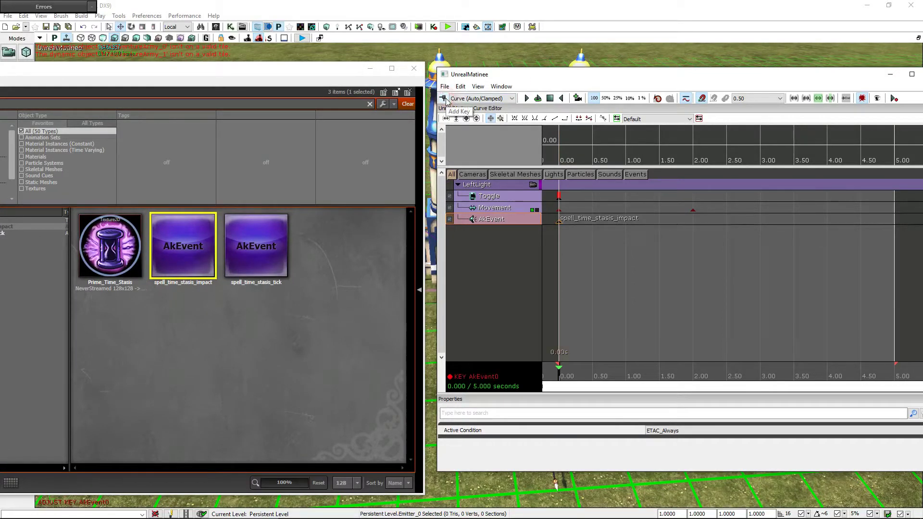
click(414, 69)
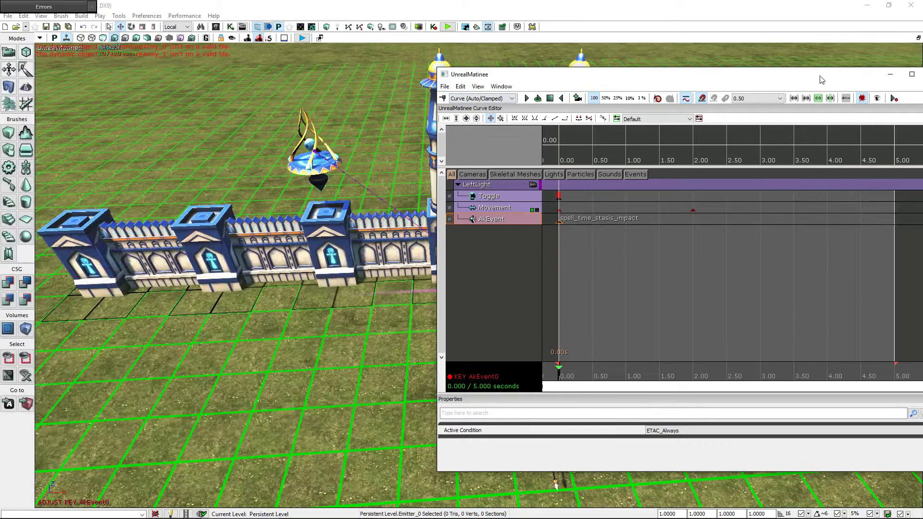
Play the sequence to check the light and sound, then re-centre the view on the gate
mouse_move(820, 77)
mouse_down()
mouse_move(663, 115)
mouse_move(635, 330)
mouse_up()
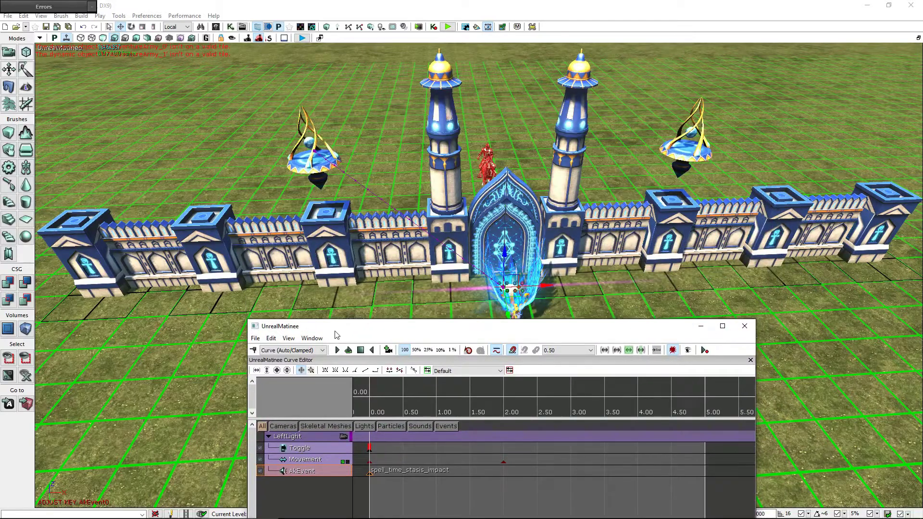
click(336, 350)
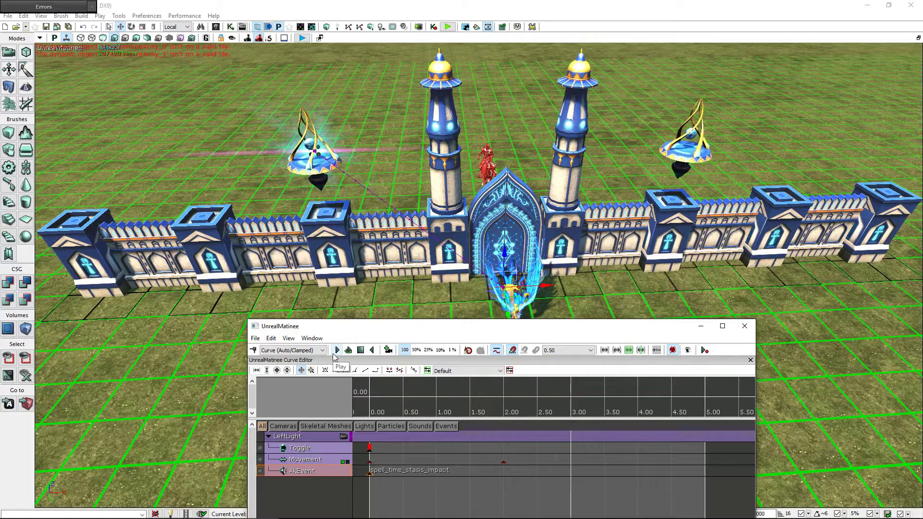
click(361, 350)
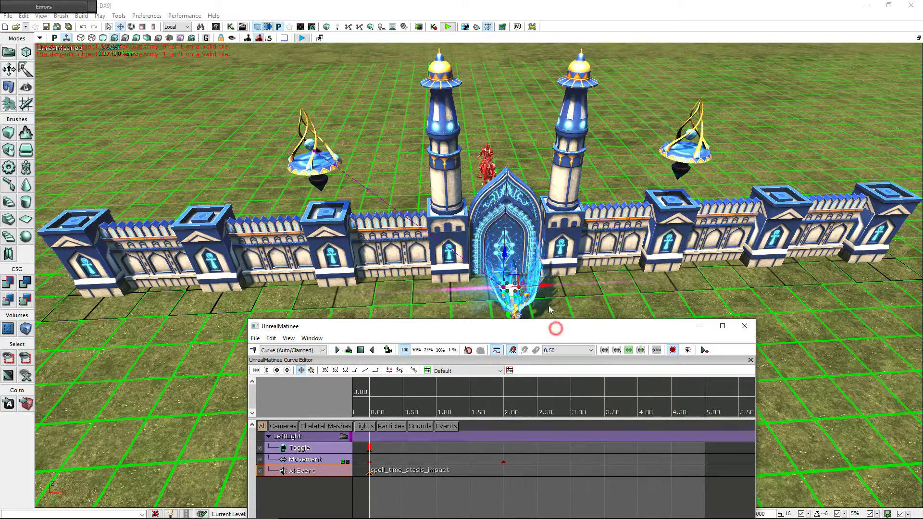
mouse_move(554, 327)
mouse_down()
mouse_move(514, 223)
mouse_move(390, 389)
mouse_up()
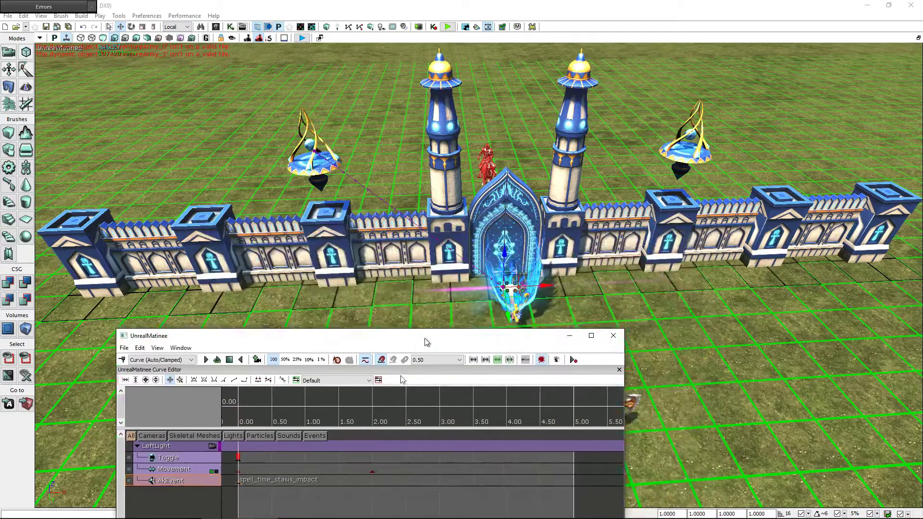
drag(659, 314, 649, 346)
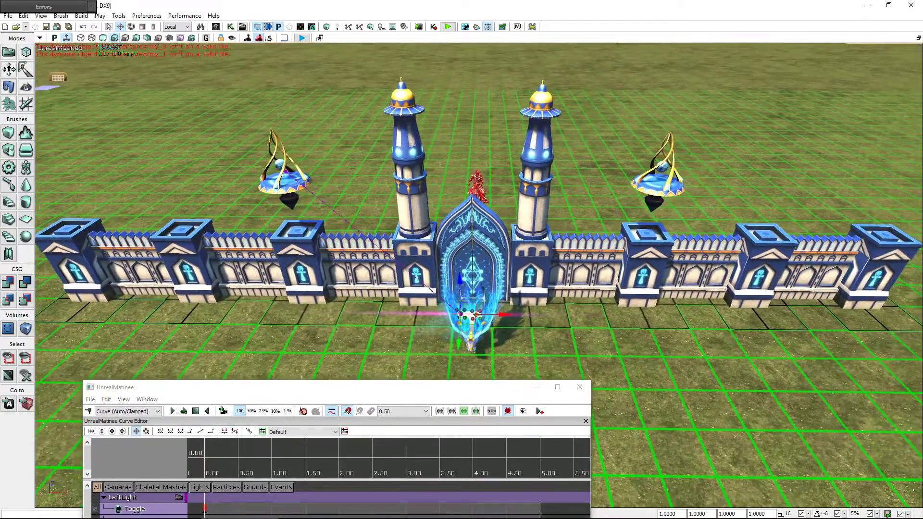
Locate and select Emitter_1 through the actor search
click(201, 27)
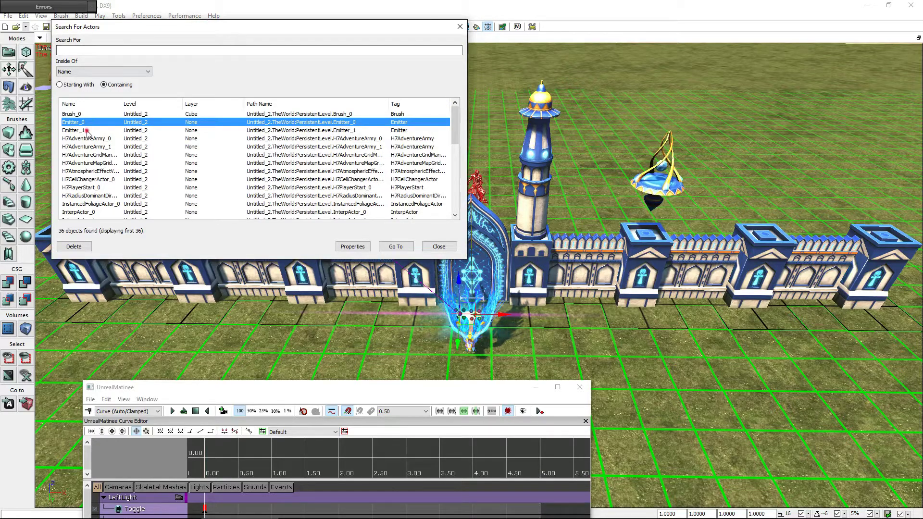
click(85, 130)
double_click(86, 131)
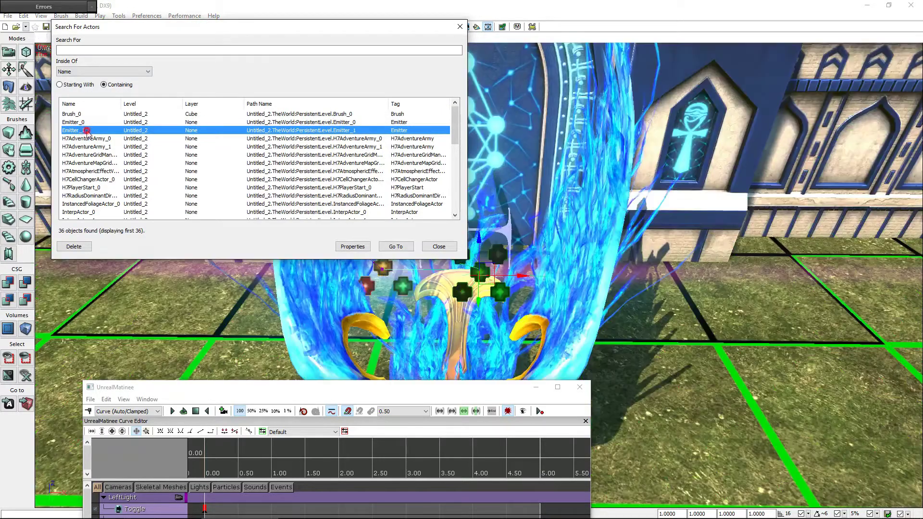
click(460, 26)
scroll(625, 346, down, 10)
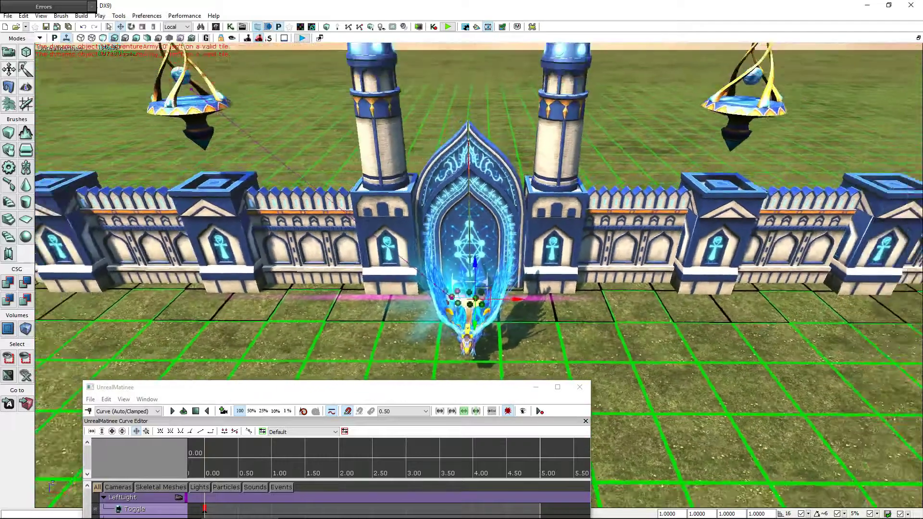
Add a RightLight particle group and key its Toggle track with a Trigger at 0.00
drag(432, 387, 462, 184)
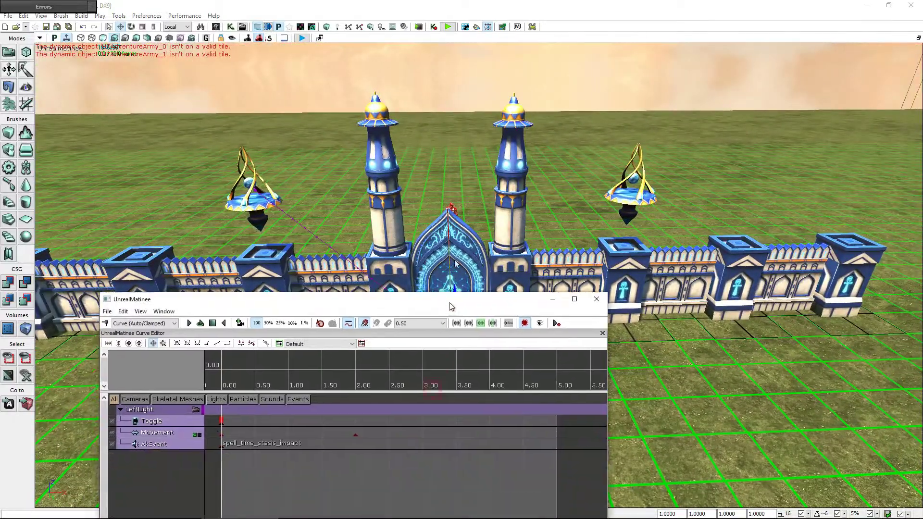
right_click(163, 349)
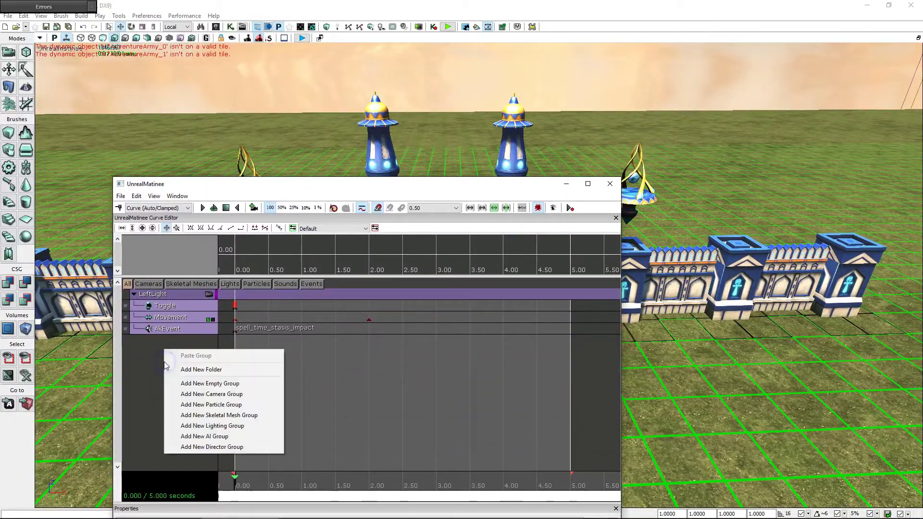
click(237, 404)
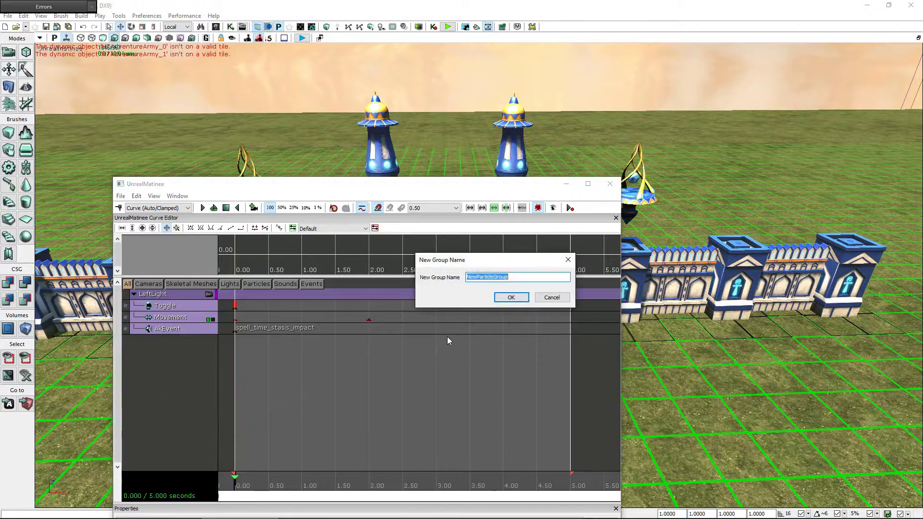
text(RightLight)
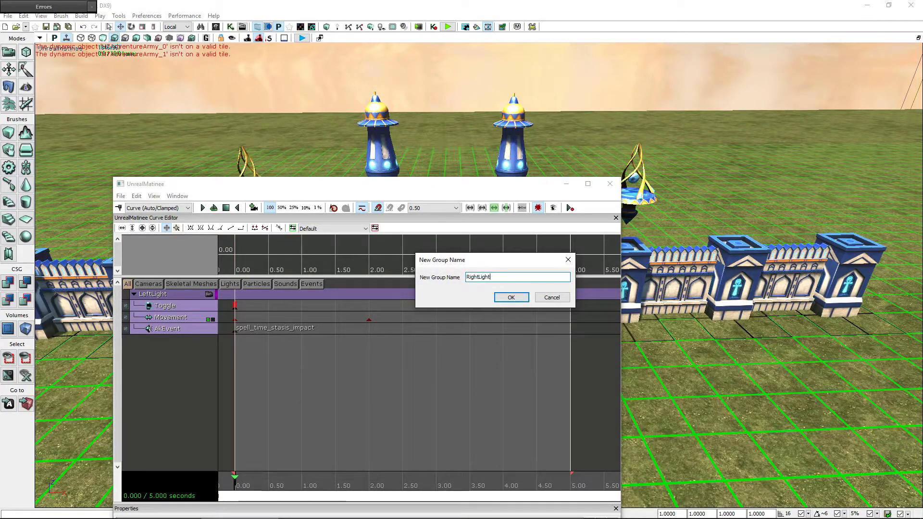
click(511, 298)
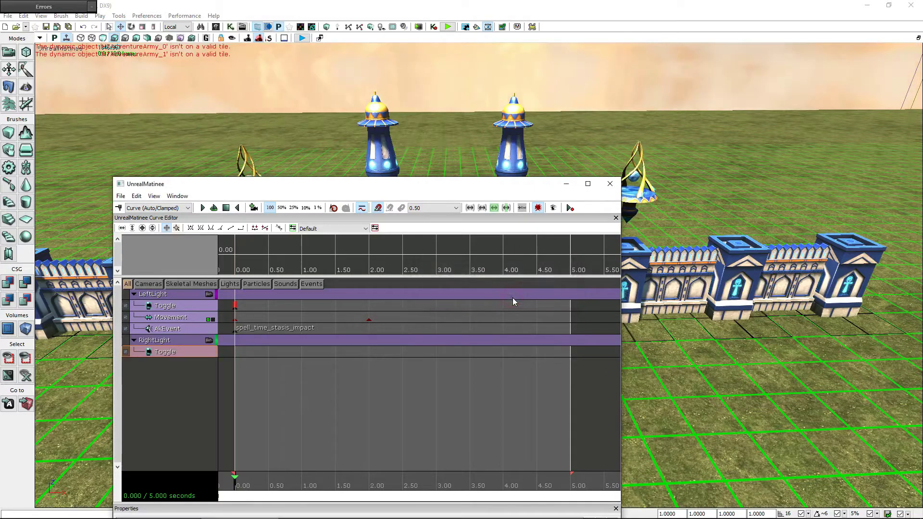
click(120, 208)
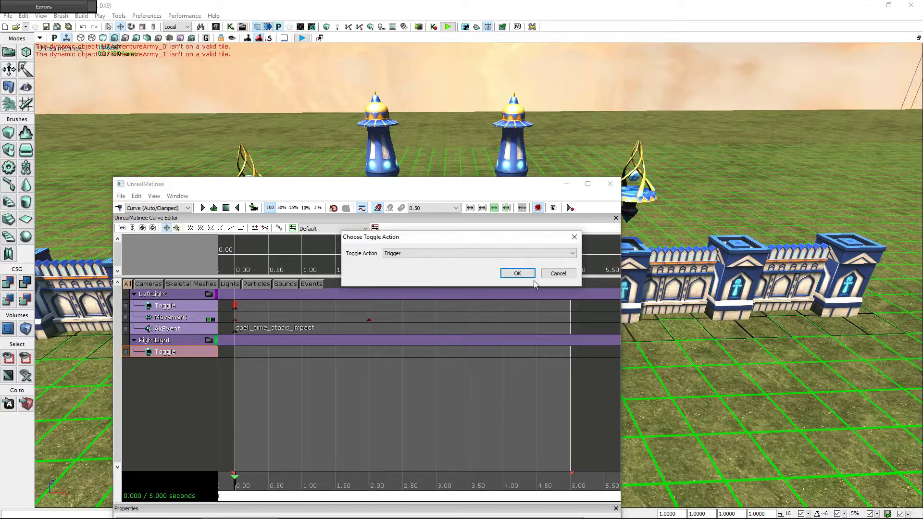
click(517, 274)
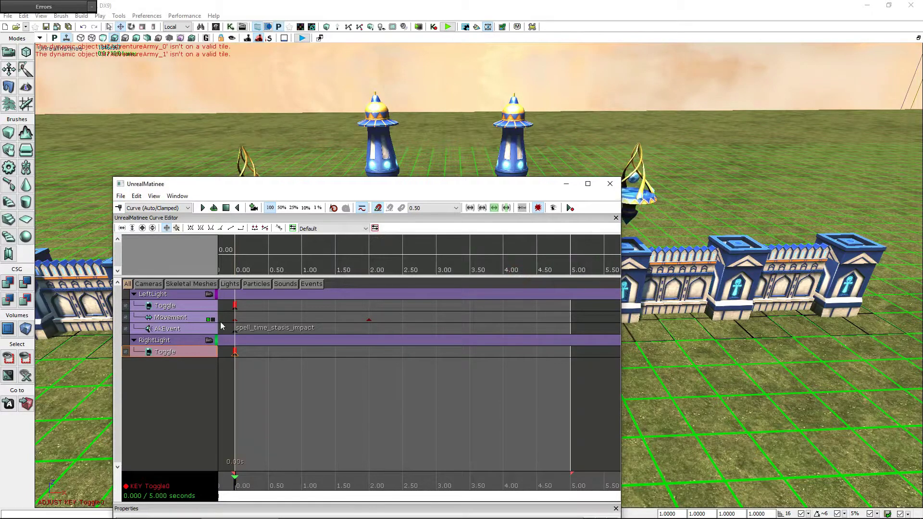
Add a Movement track to RightLight and move the time slider to about 2 seconds
right_click(181, 345)
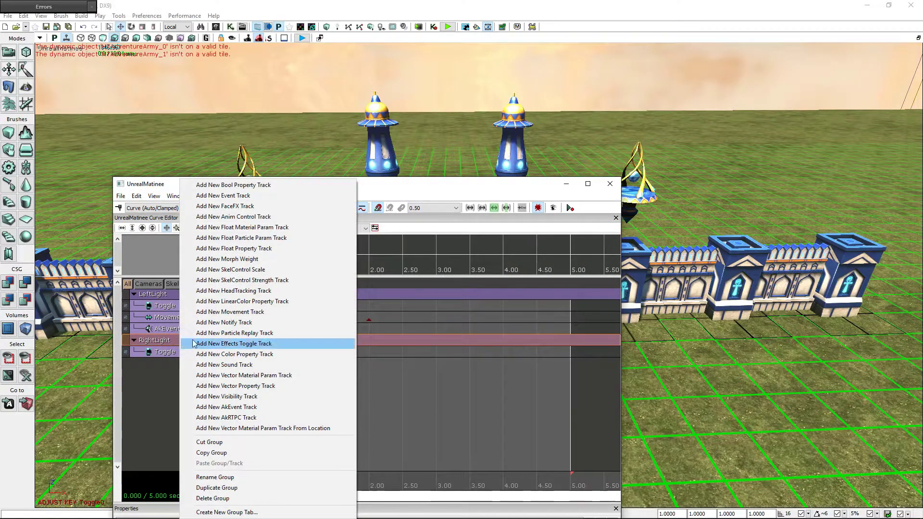
click(254, 312)
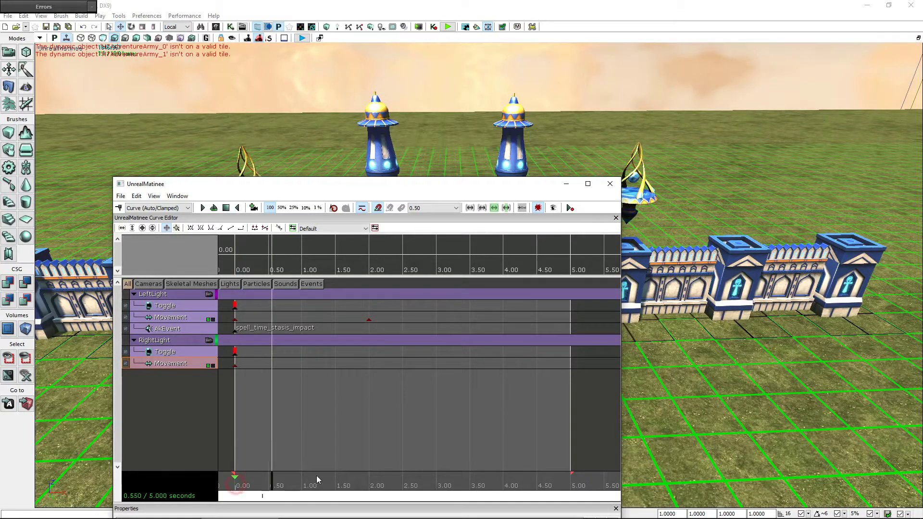
drag(316, 478, 368, 480)
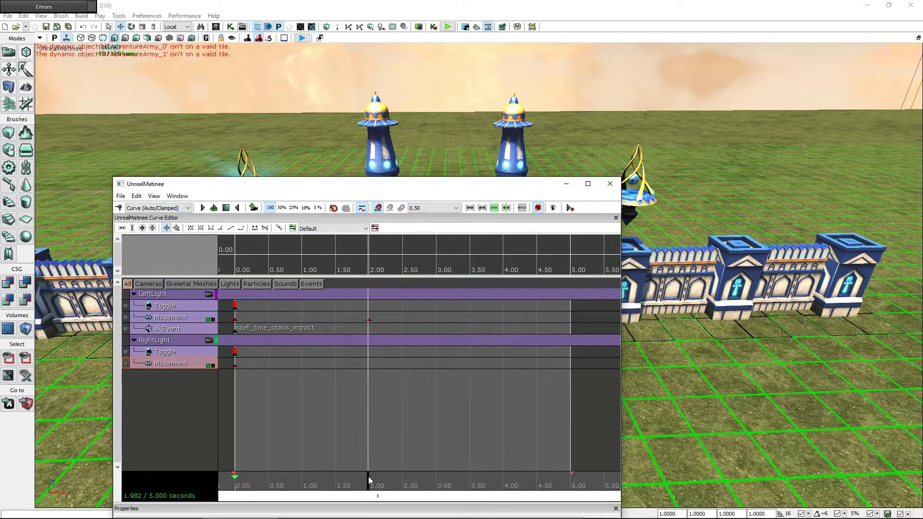
drag(500, 187, 476, 388)
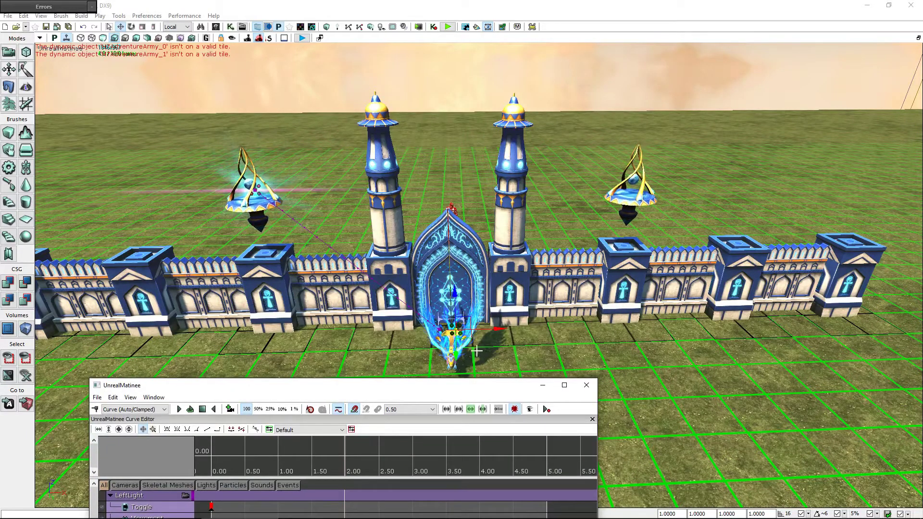
click(647, 194)
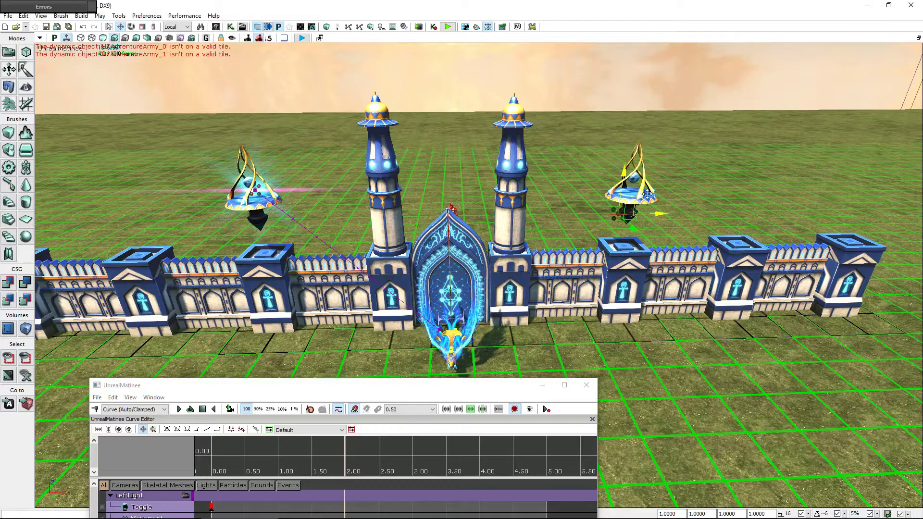
drag(731, 188, 721, 173)
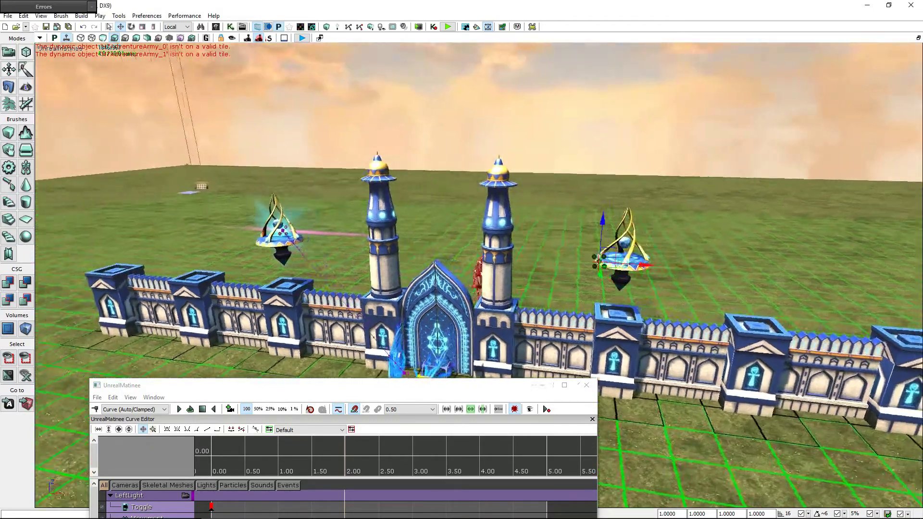
drag(381, 245, 511, 246)
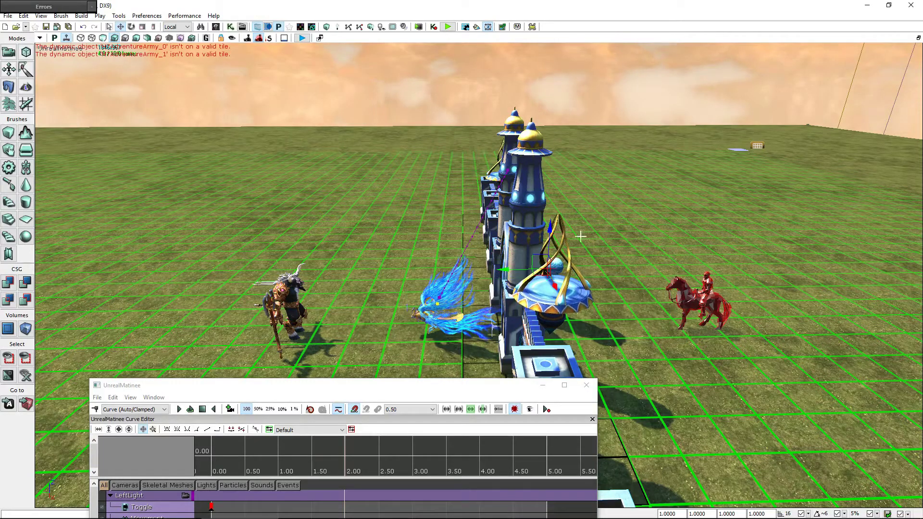
drag(552, 239, 558, 287)
mouse_move(522, 245)
mouse_down()
mouse_move(500, 245)
mouse_move(456, 177)
mouse_up()
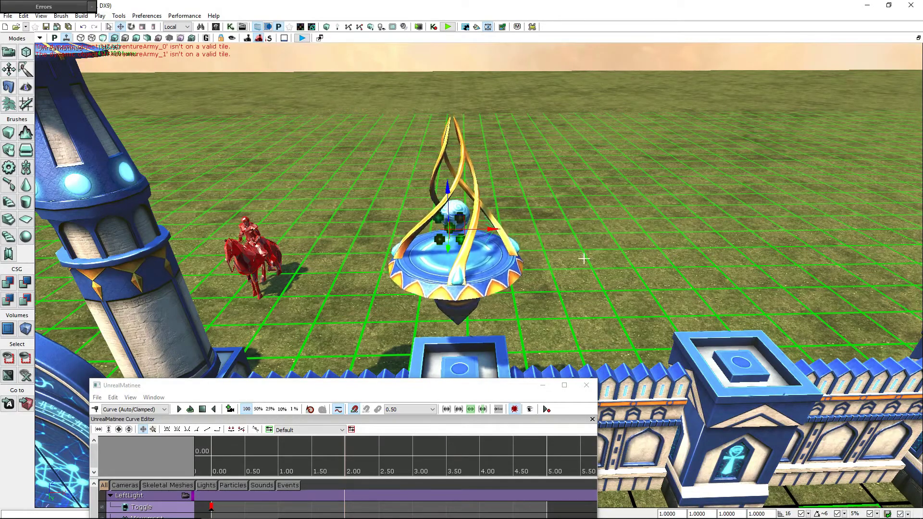
mouse_move(585, 257)
right_down()
mouse_move(584, 298)
mouse_move(585, 231)
right_up()
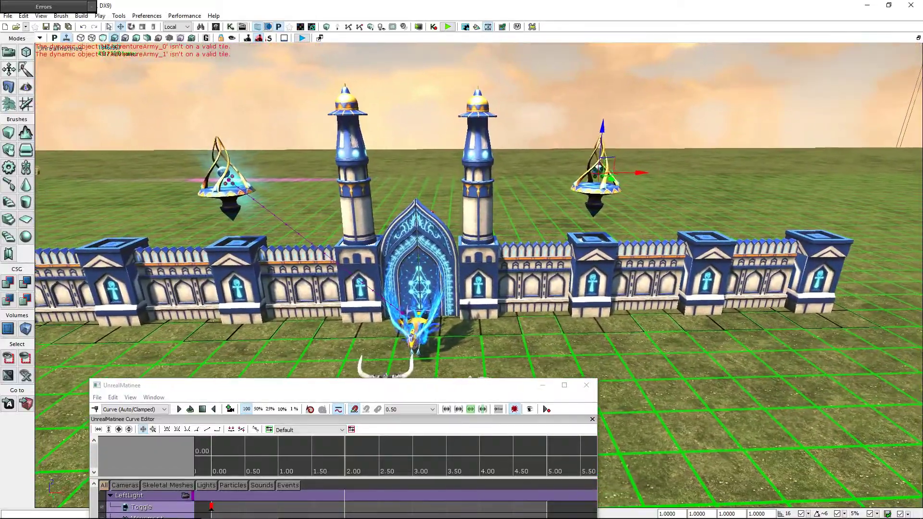
right_drag(515, 342, 514, 343)
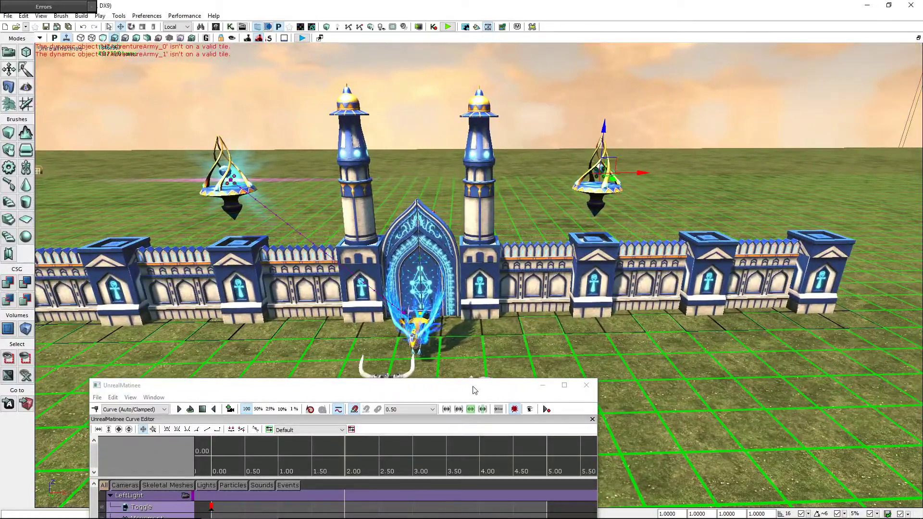
drag(473, 390, 527, 170)
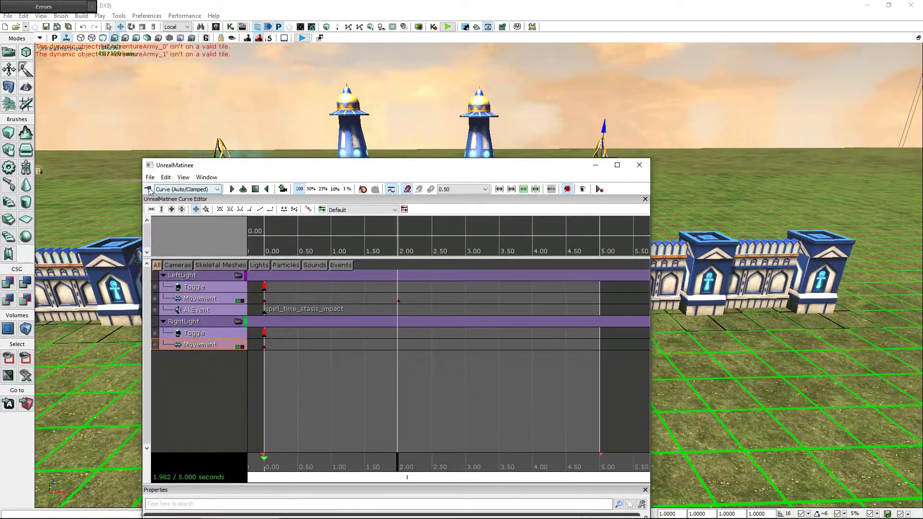
click(149, 189)
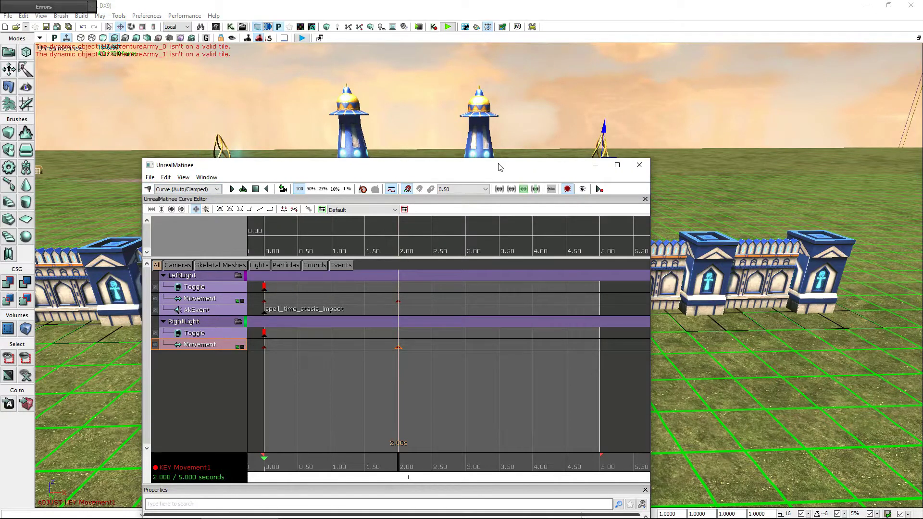
drag(500, 166, 503, 394)
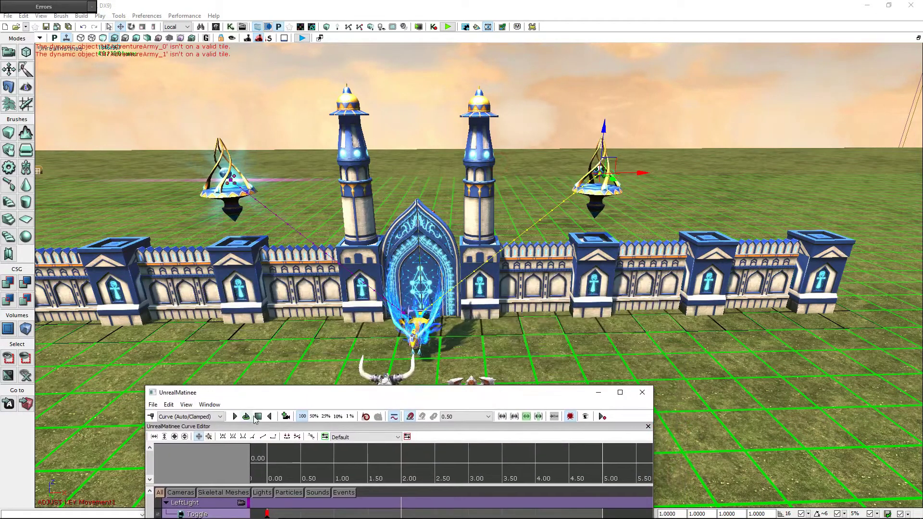
click(256, 418)
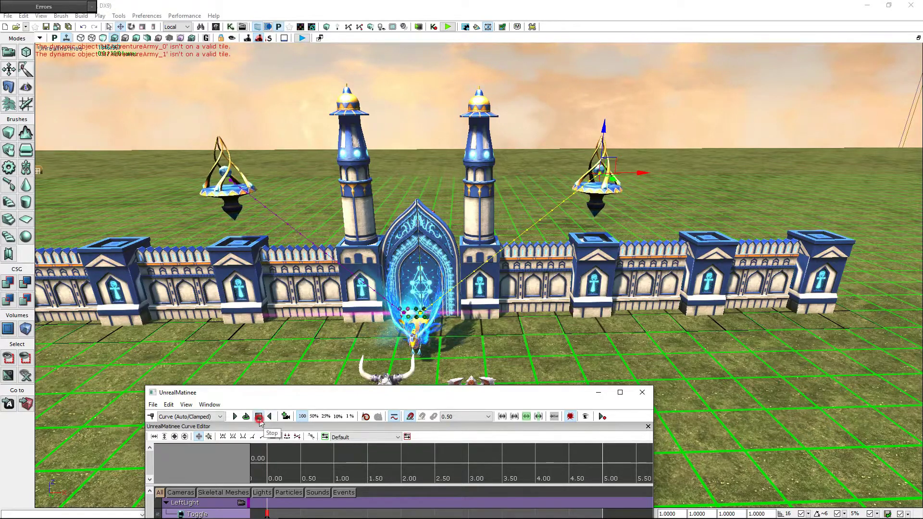
click(236, 420)
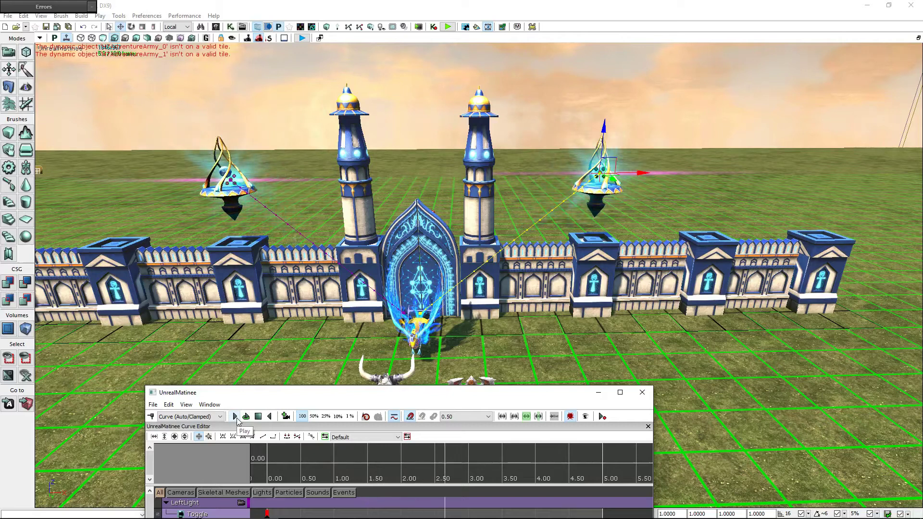
drag(474, 396, 573, 171)
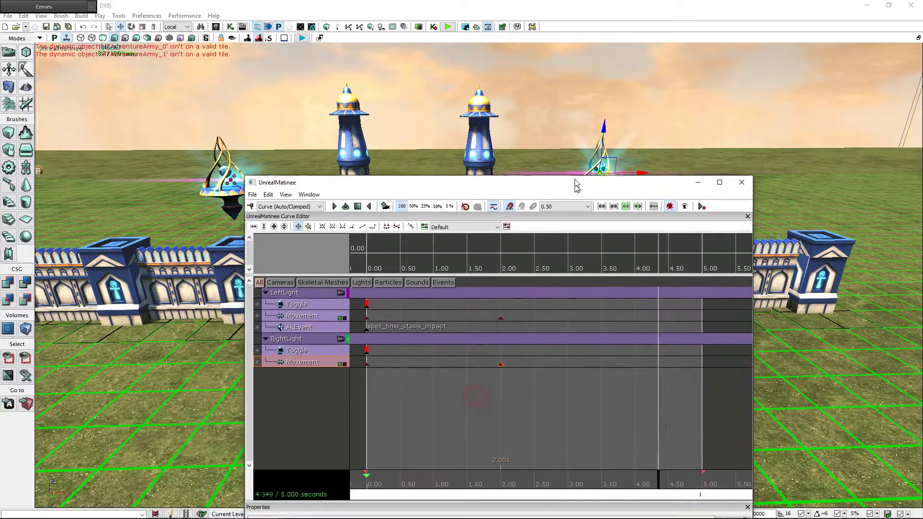
click(358, 193)
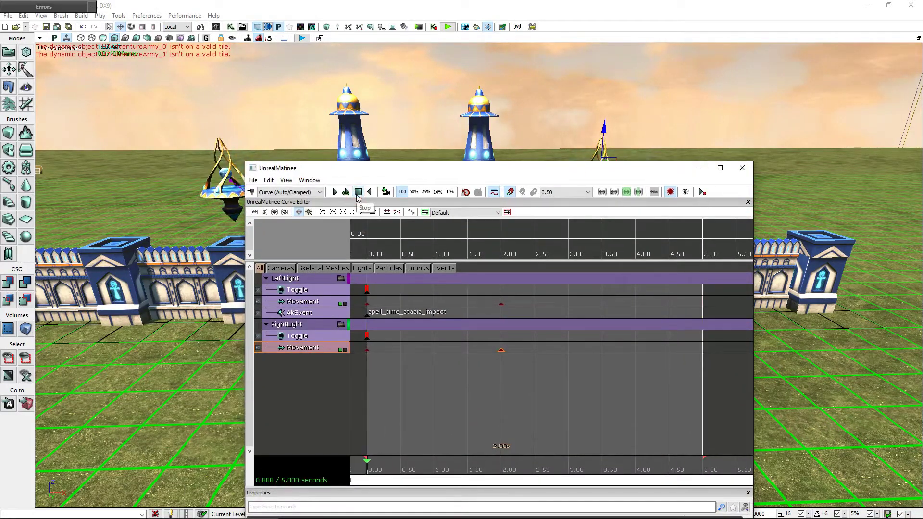
drag(489, 174, 450, 392)
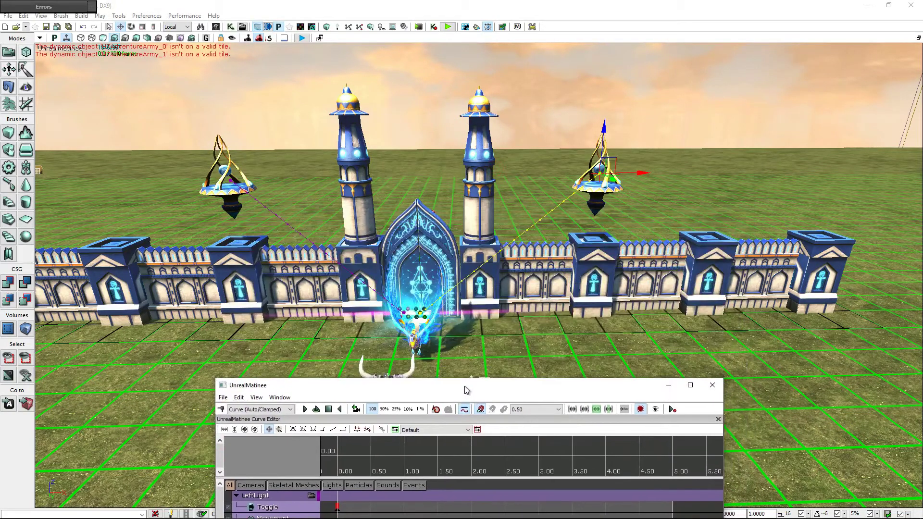
click(406, 221)
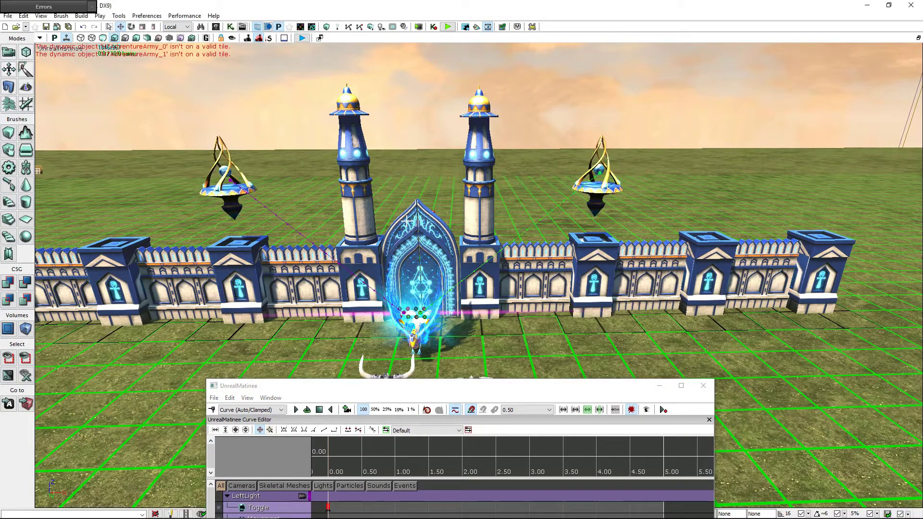
Select InterpActor_0 via the actor search and back the camera away to show the whole wall
click(201, 27)
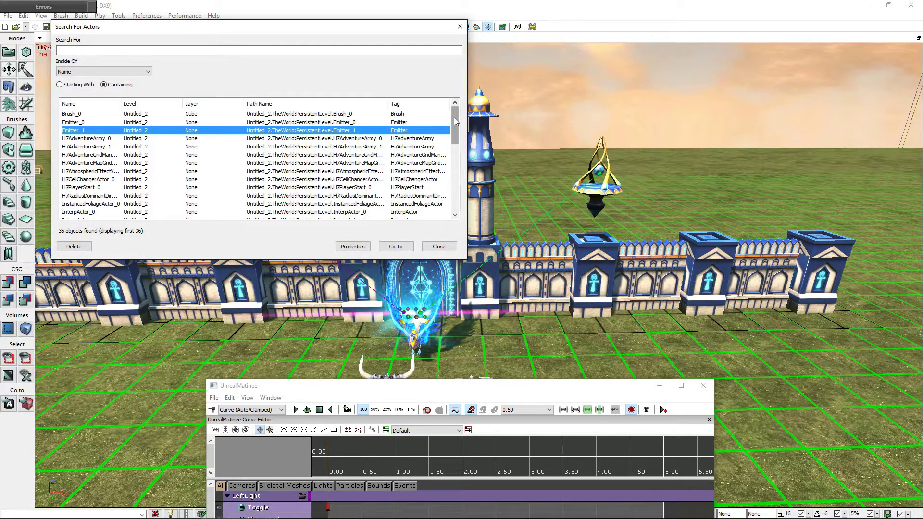
scroll(456, 121, down, 4)
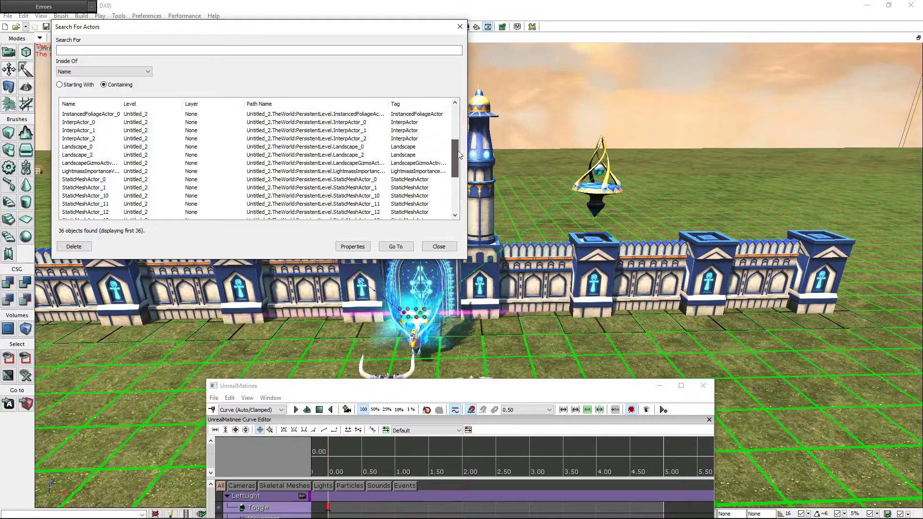
click(100, 123)
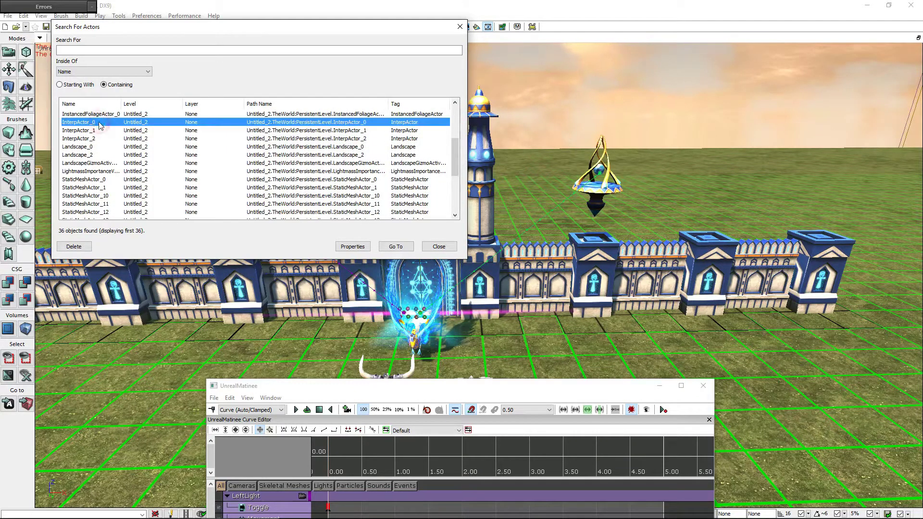
double_click(149, 126)
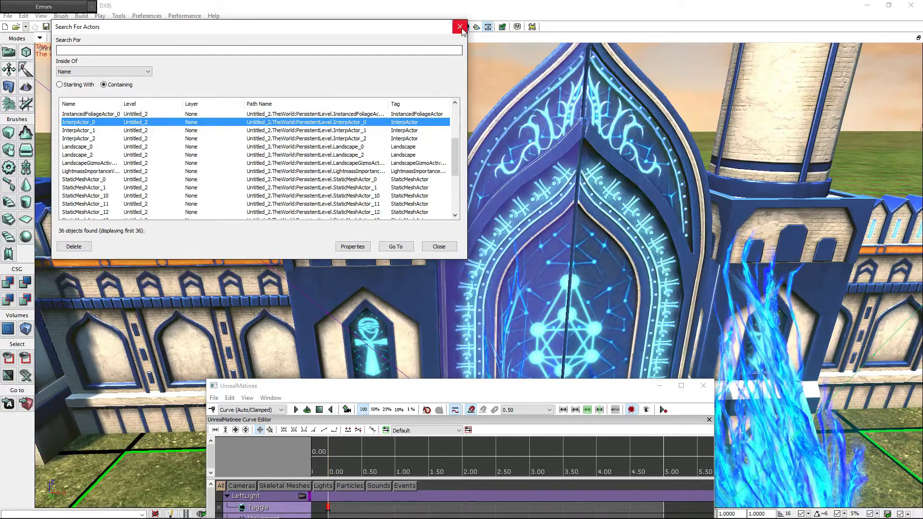
click(439, 246)
drag(480, 288, 480, 346)
drag(481, 289, 510, 337)
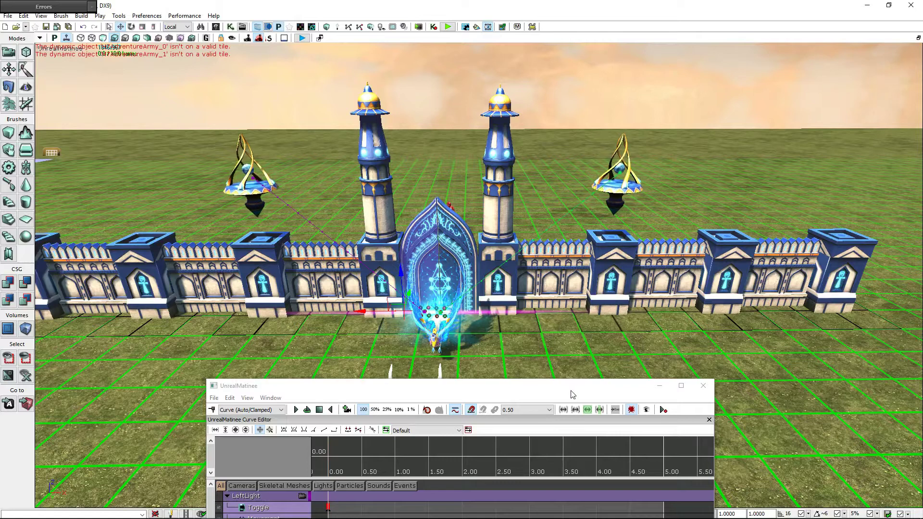
Create an empty group named LeftDoor and give it a Movement track
drag(337, 386, 379, 146)
right_click(307, 352)
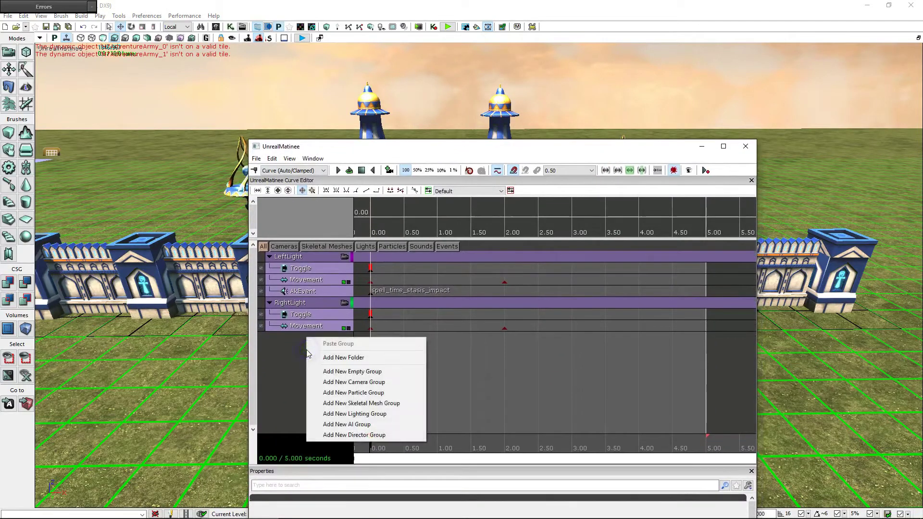
click(407, 371)
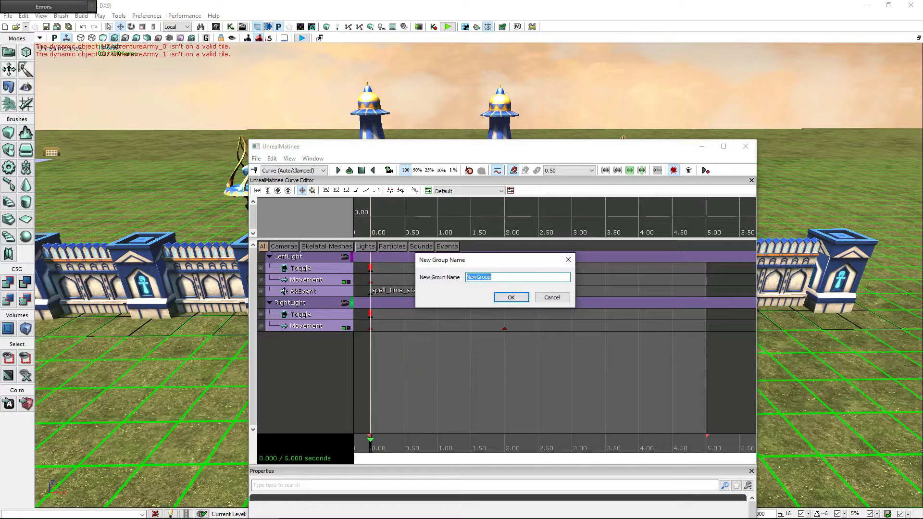
text(LeftDoor)
click(510, 298)
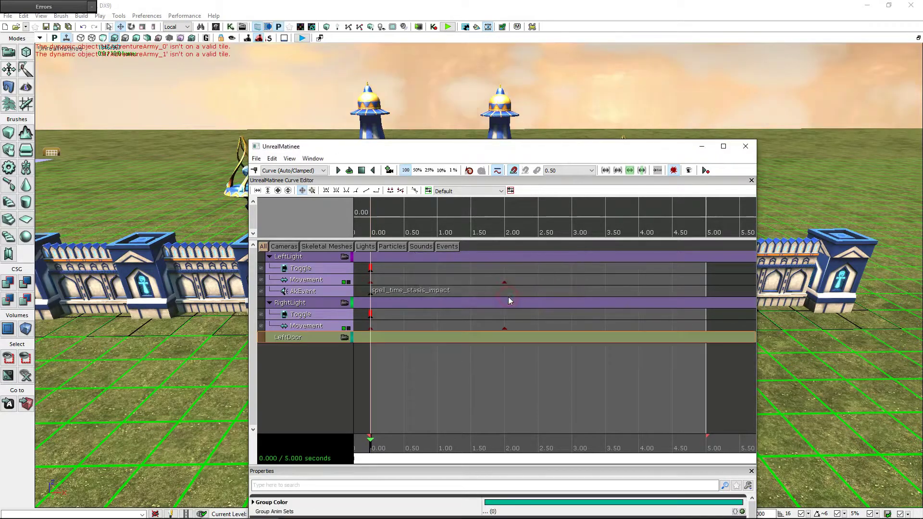
right_click(304, 341)
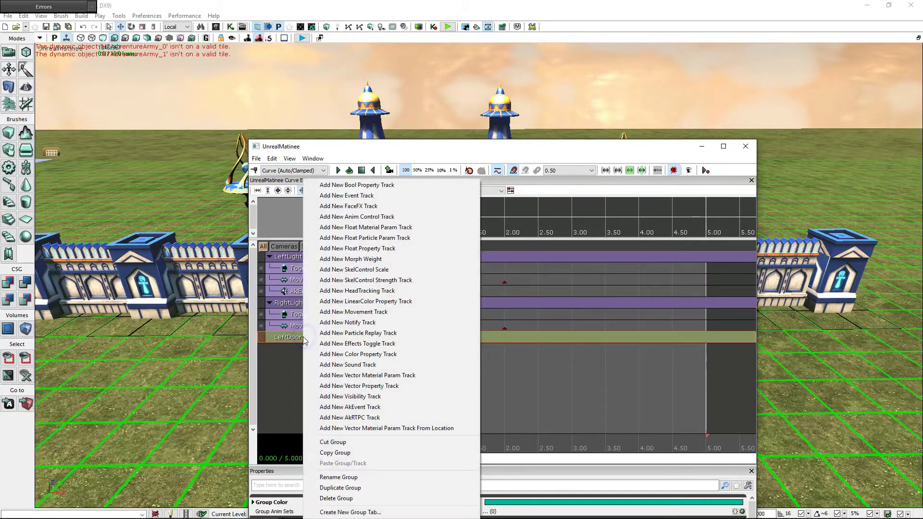
click(402, 313)
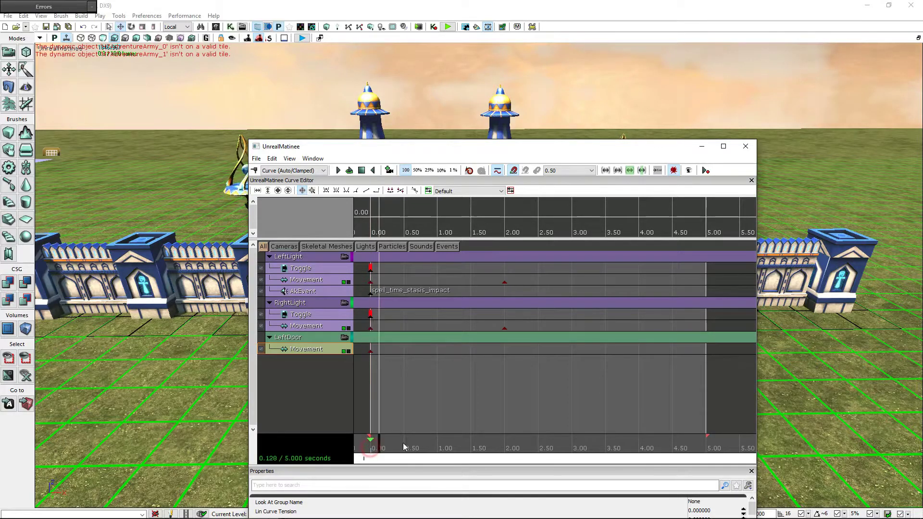
Key LeftDoor's Movement track near 2.50 s, then scrub to 5.00 s and fly toward the gate
drag(404, 447, 538, 447)
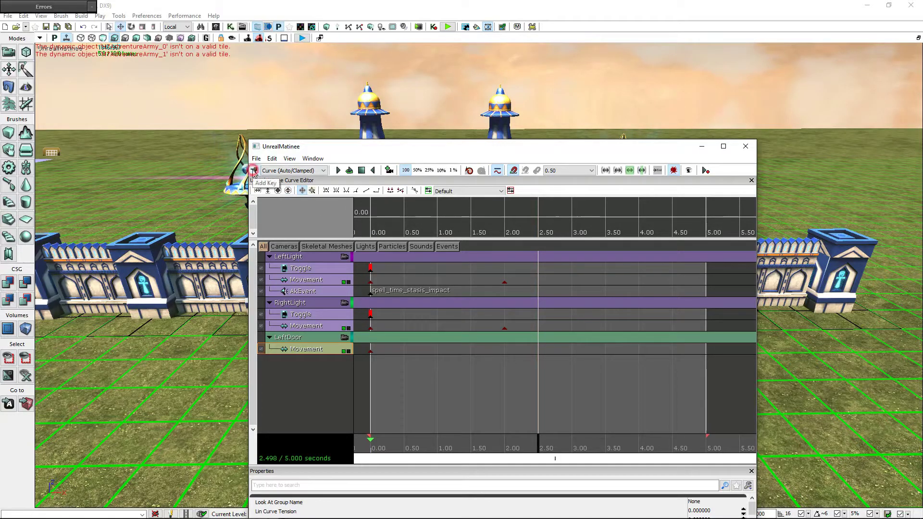
drag(537, 148, 497, 161)
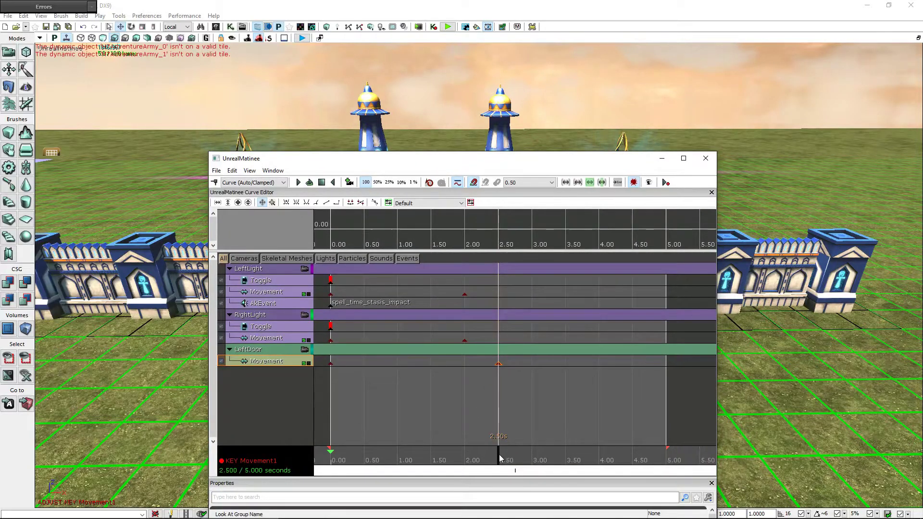
drag(499, 459, 671, 455)
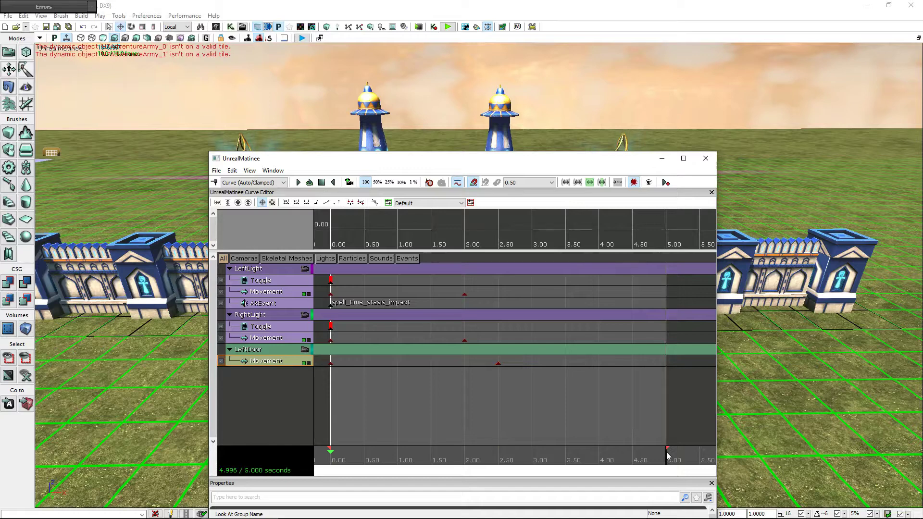
drag(539, 158, 535, 388)
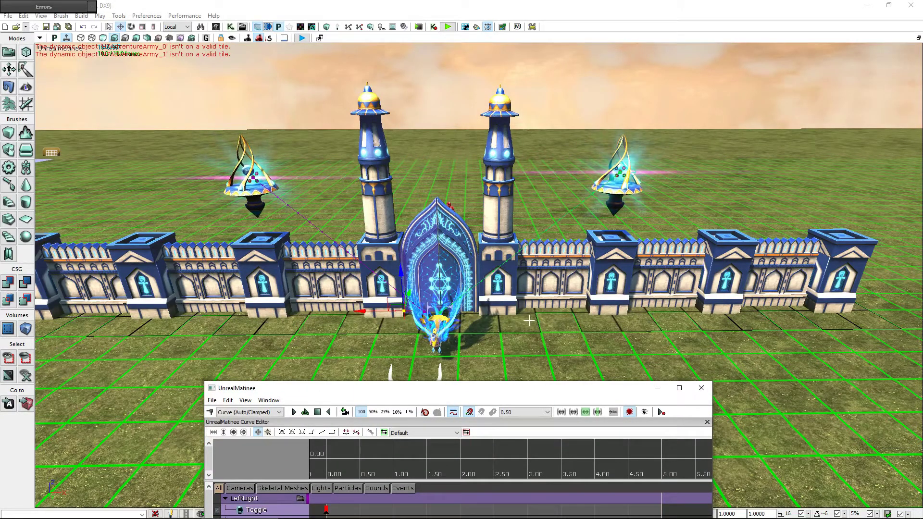
mouse_move(541, 325)
mouse_down()
mouse_move(531, 269)
mouse_move(486, 336)
mouse_up()
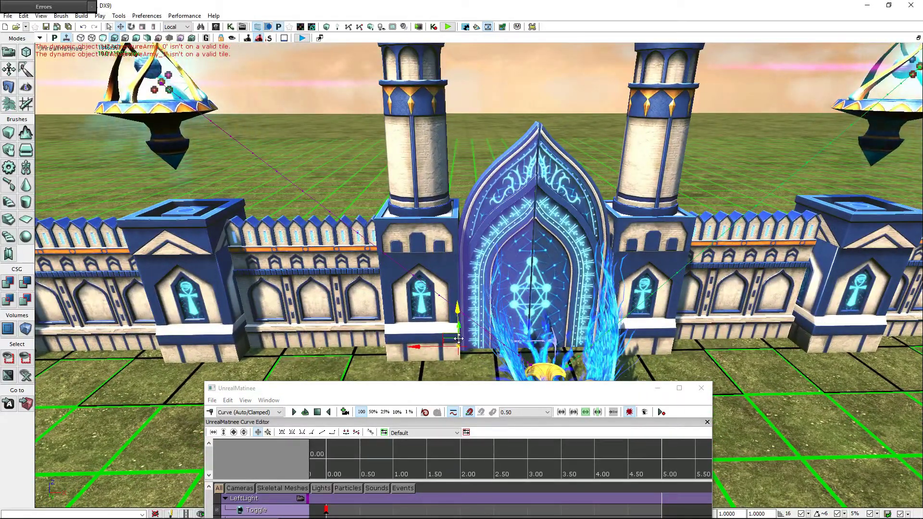
Rotate the left gate door open, key that pose at 5.00 s, and stop playback
click(135, 27)
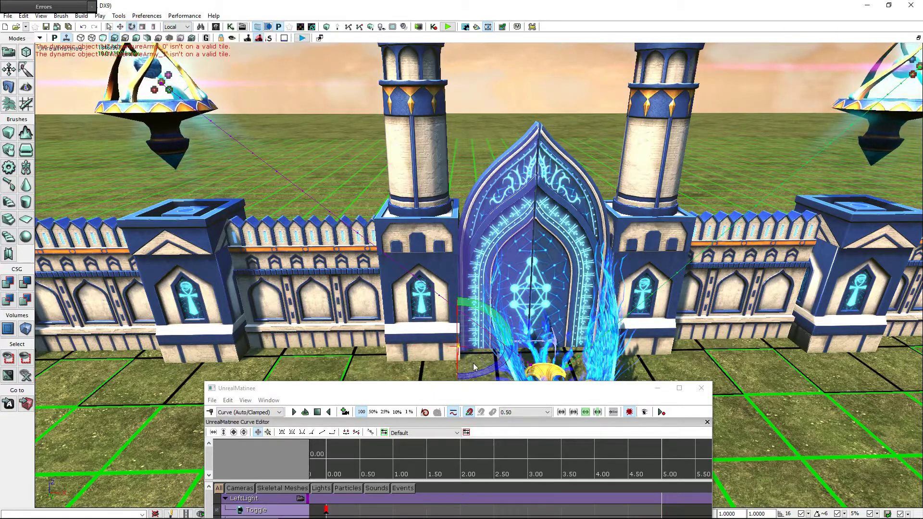
mouse_move(487, 367)
mouse_down()
mouse_move(493, 373)
mouse_move(457, 376)
mouse_up()
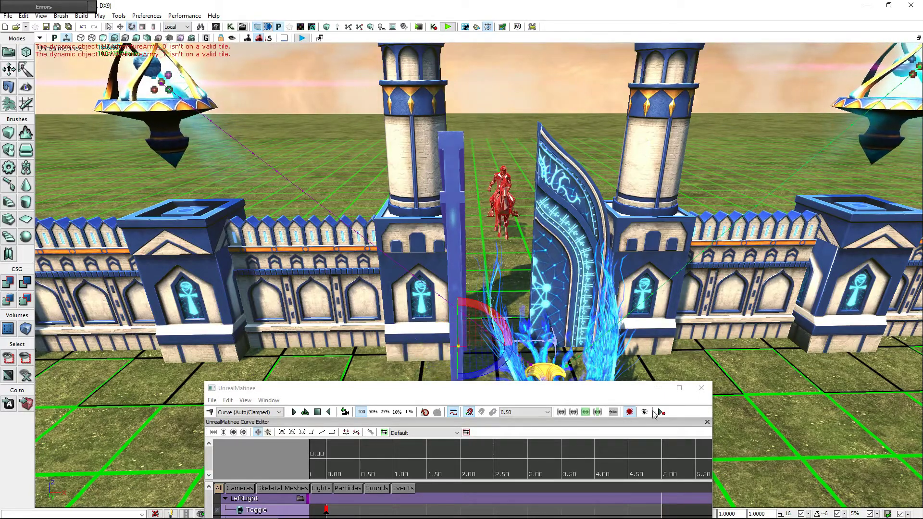
drag(619, 391, 682, 177)
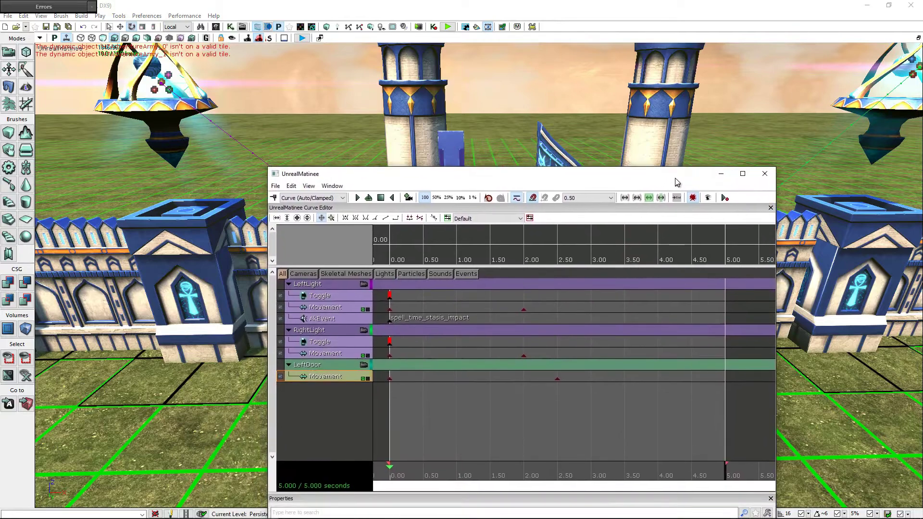
click(274, 198)
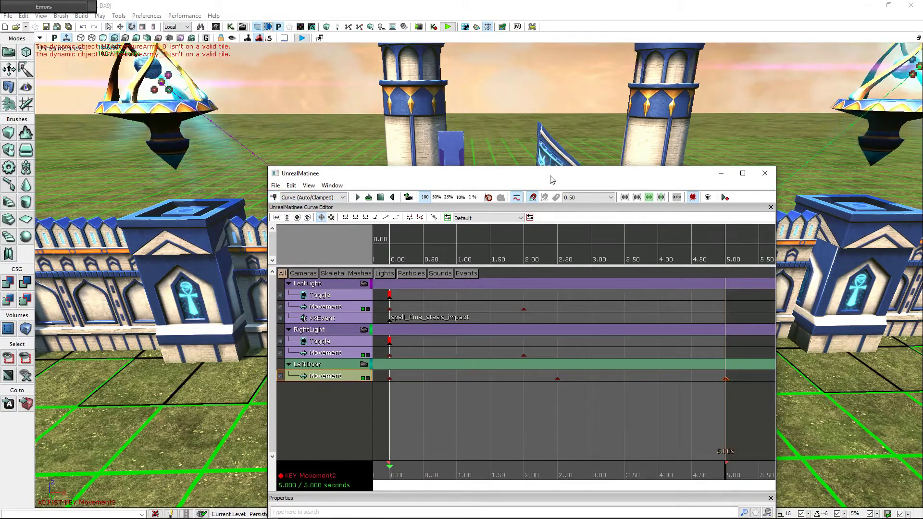
drag(550, 178, 549, 396)
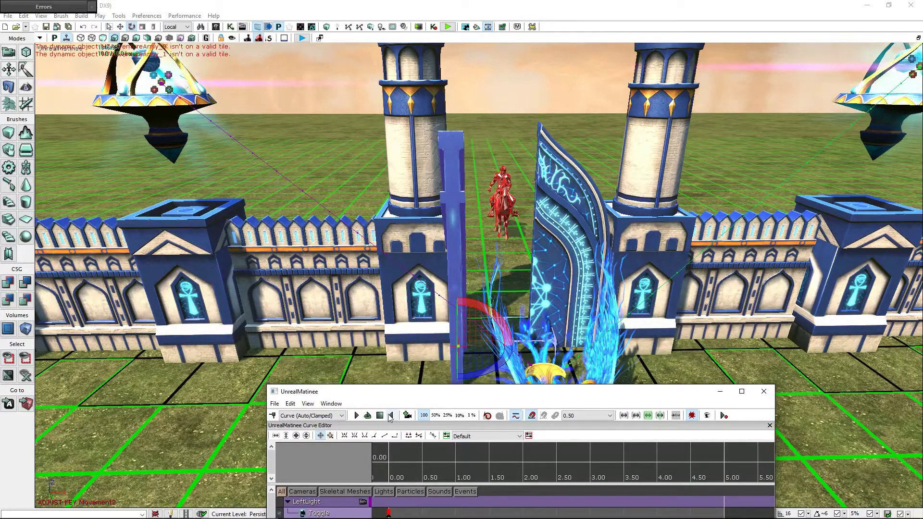
click(381, 416)
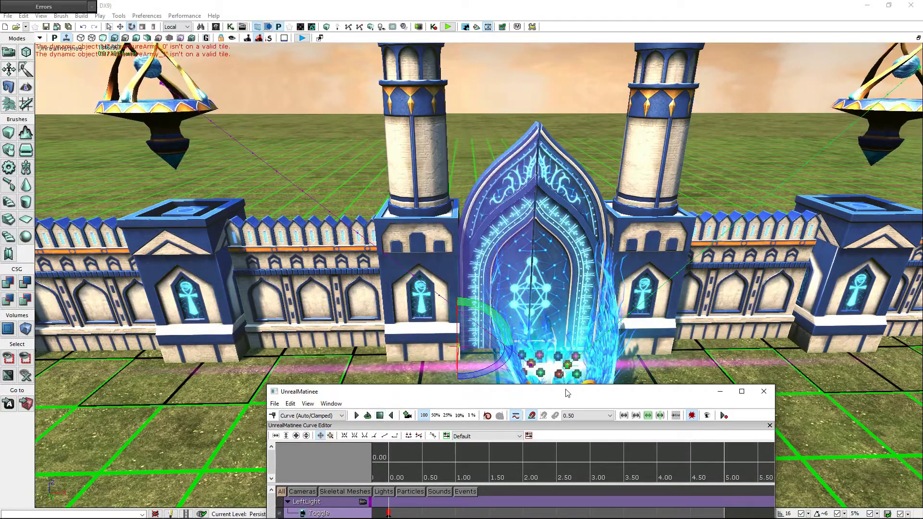
Jump the view to InterpActor_2 via the actor search and raise the Matinee tracks
click(205, 26)
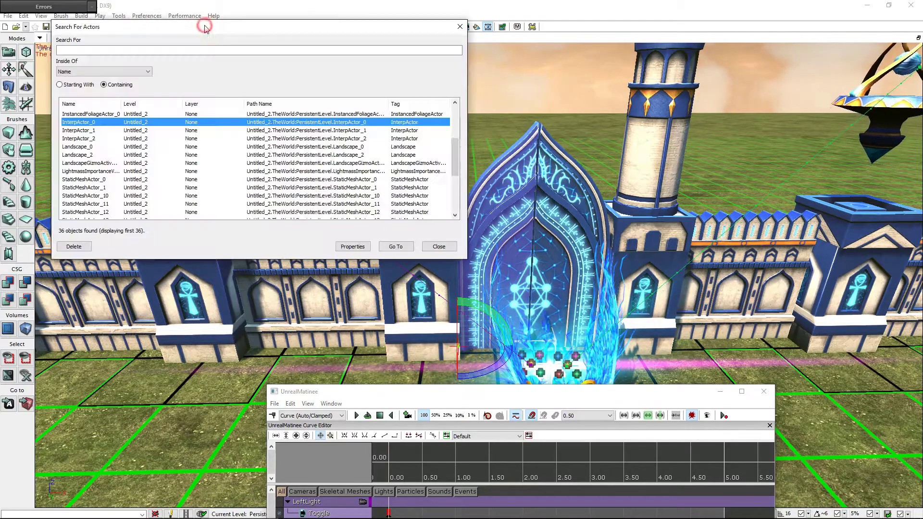
drag(454, 161, 462, 197)
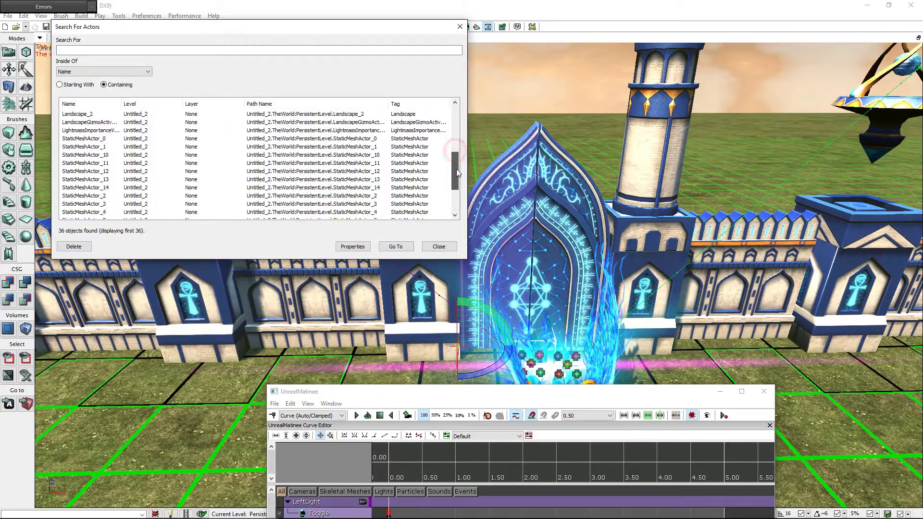
scroll(255, 163, up, 4)
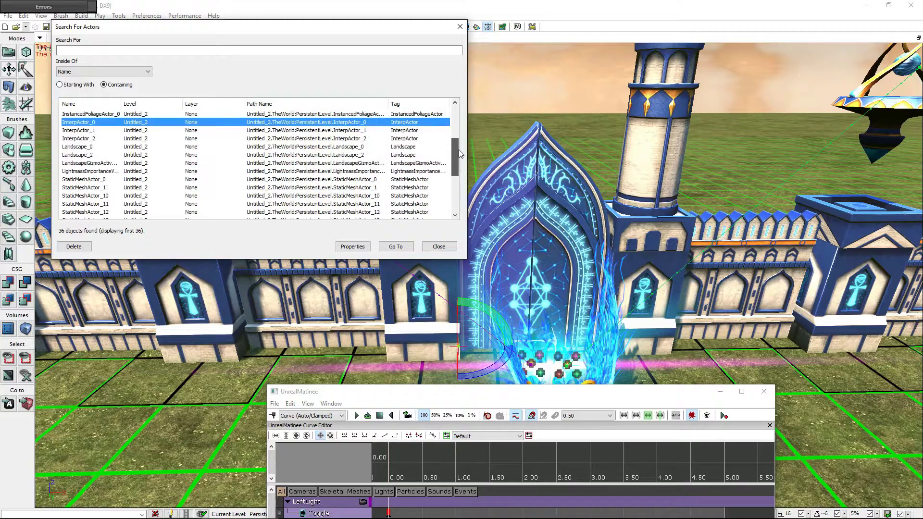
double_click(79, 138)
click(460, 28)
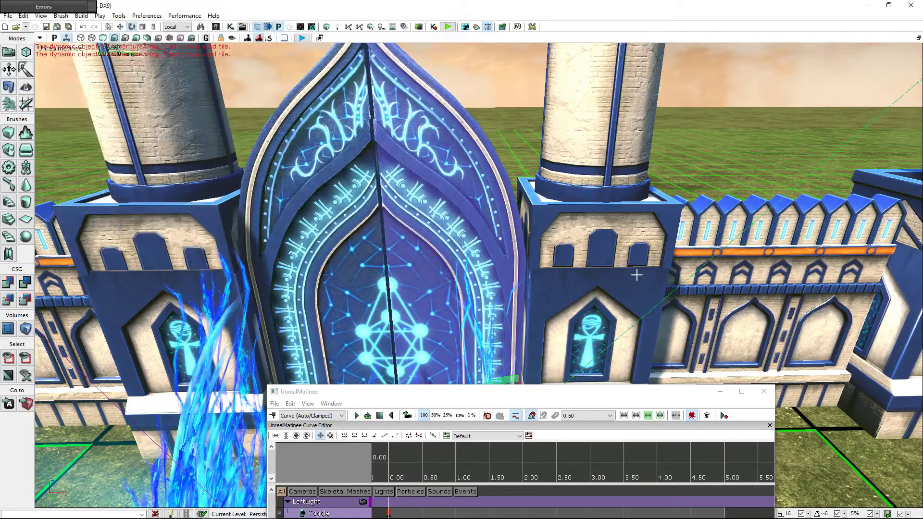
scroll(706, 144, down, 10)
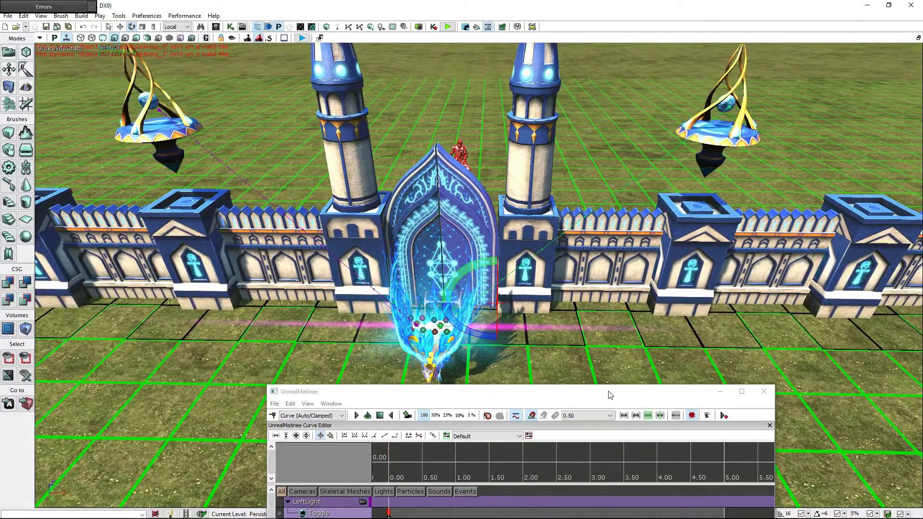
drag(609, 395, 600, 130)
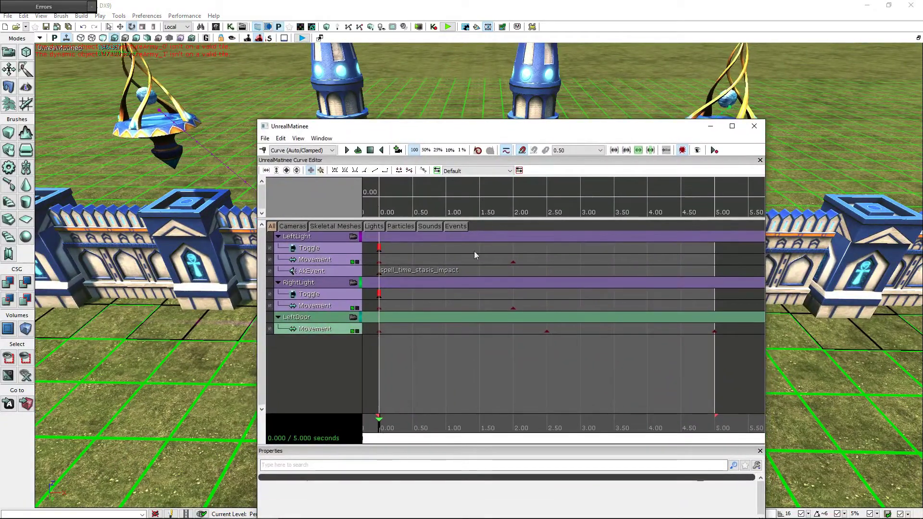
Add a new empty Matinee group named RightDoor
right_click(314, 349)
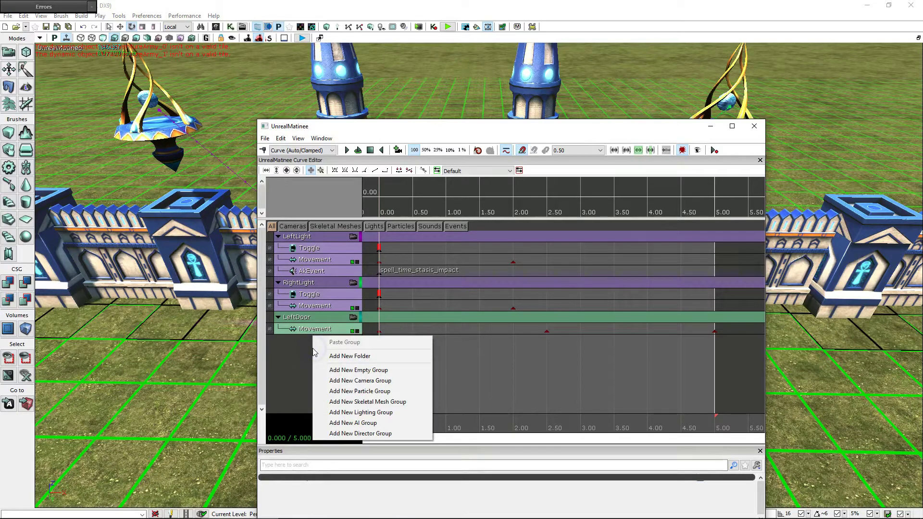
click(378, 370)
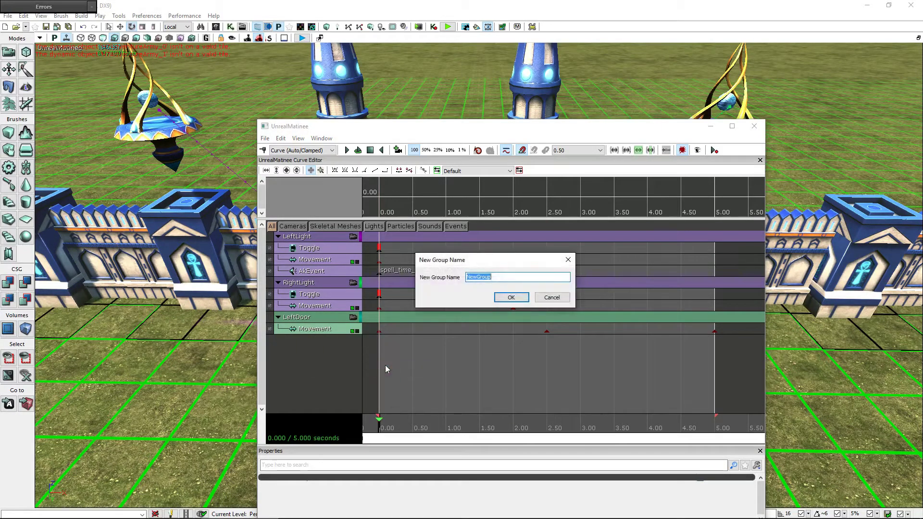
text(RightDoor)
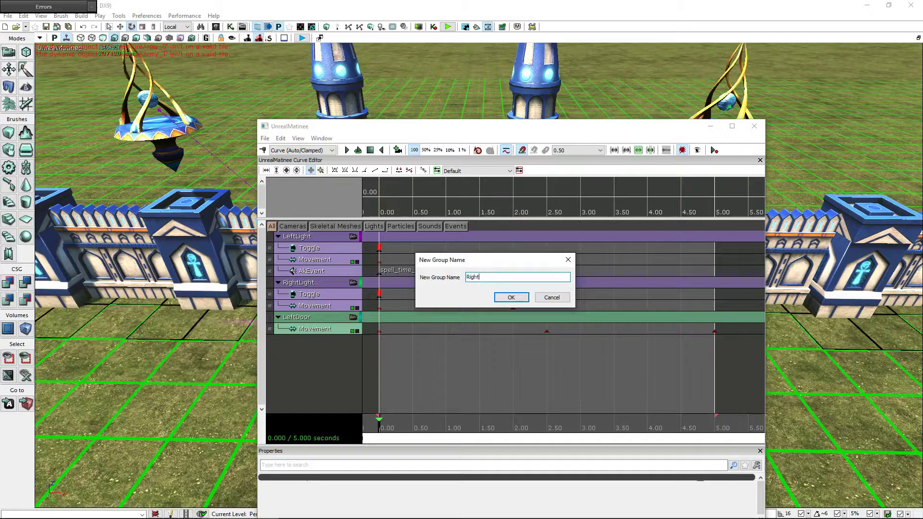
click(509, 298)
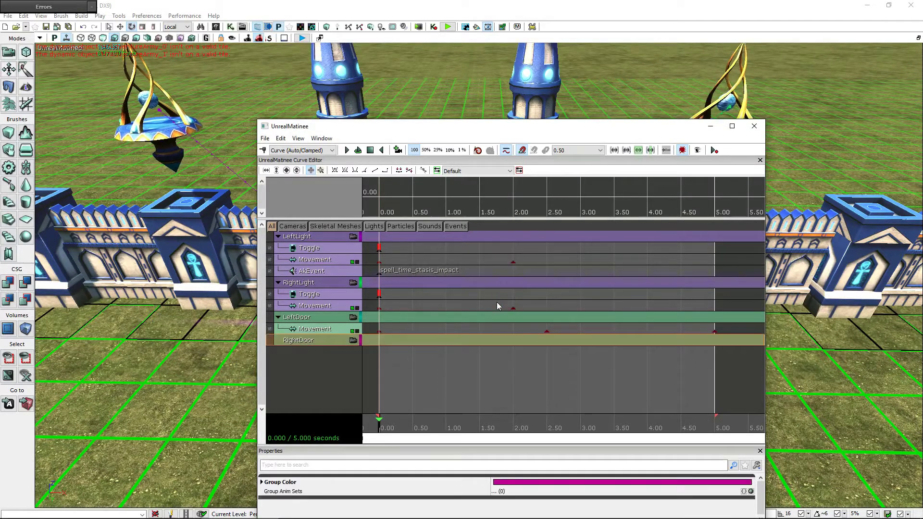
Give RightDoor a Movement track with a key at 2.5 seconds
right_click(334, 350)
click(423, 313)
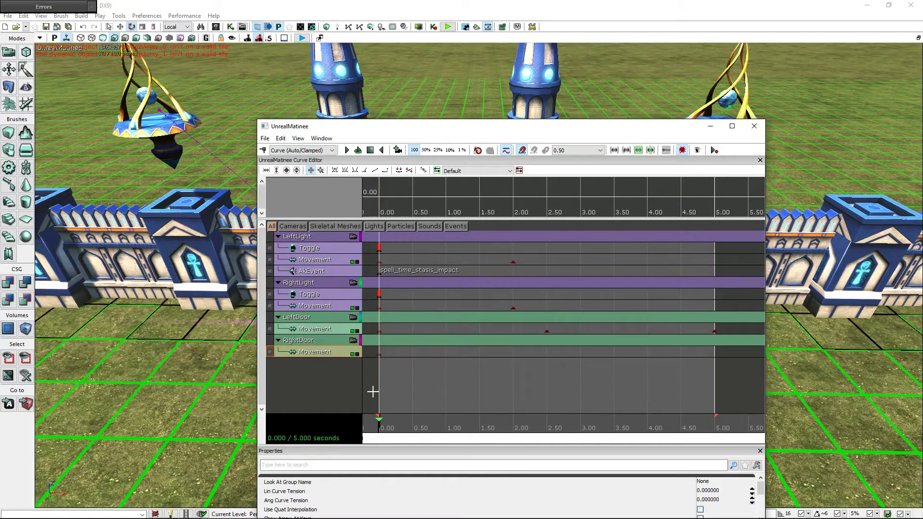
drag(379, 427, 548, 427)
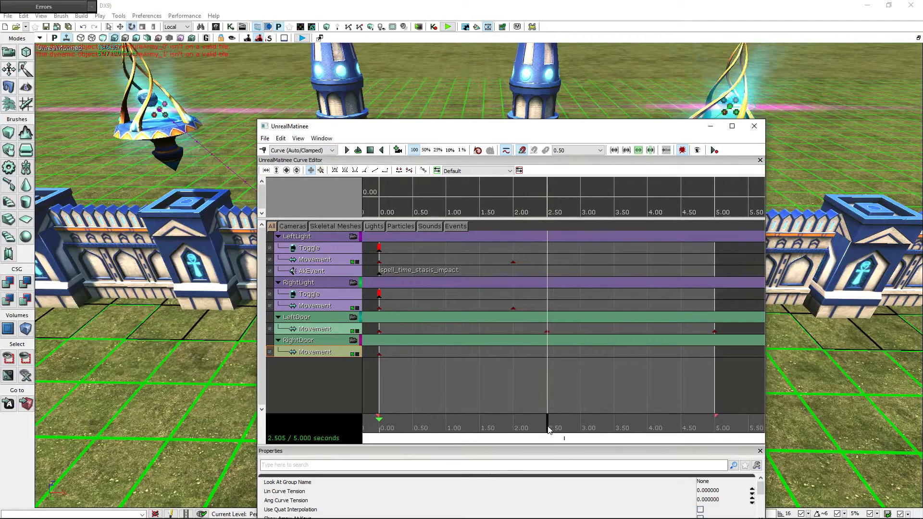
click(263, 151)
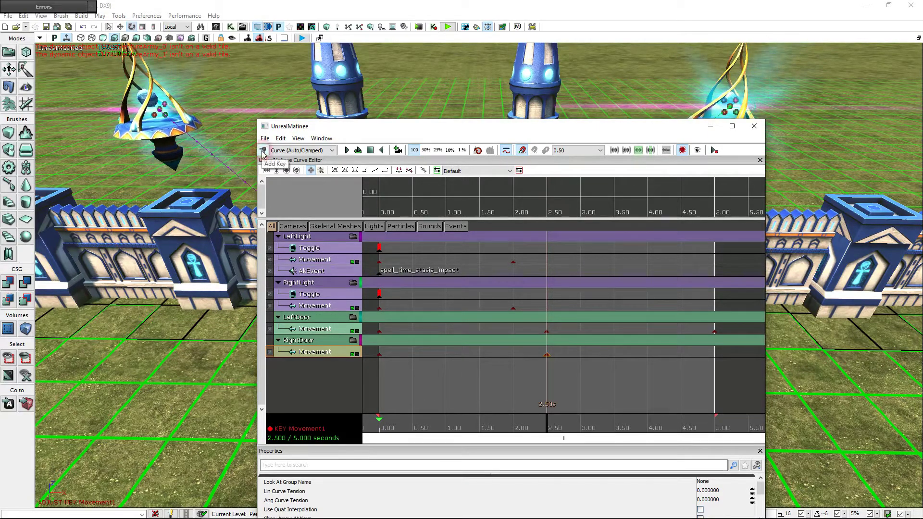
At 5 seconds, rotate the right door 90 degrees open to key its end position
drag(577, 424, 719, 423)
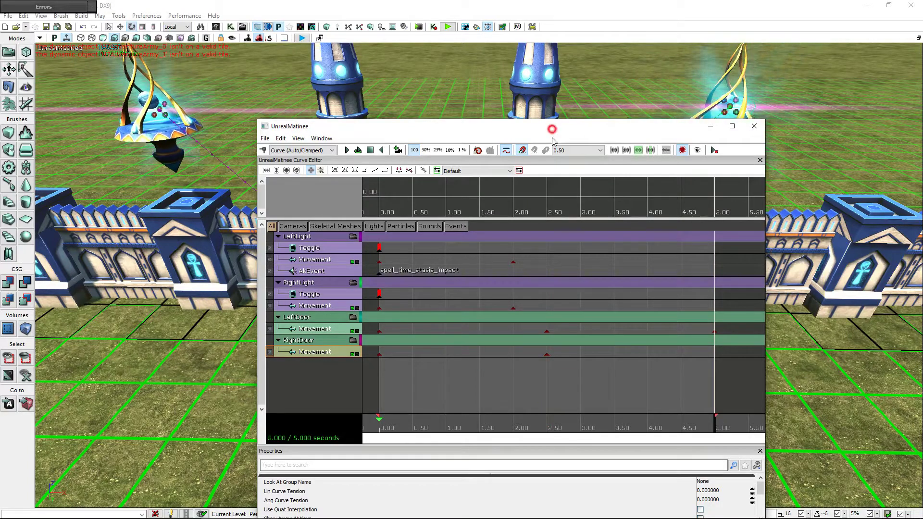
drag(552, 129, 538, 389)
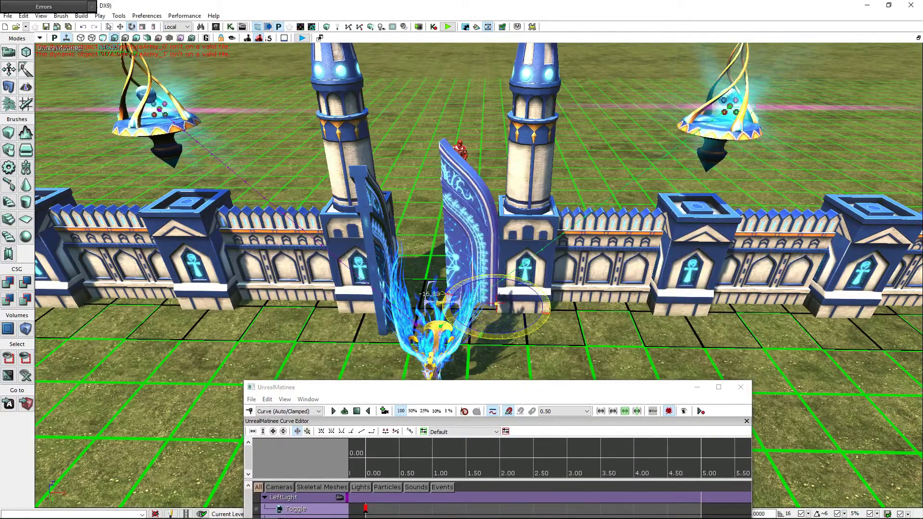
mouse_move(430, 294)
mouse_down()
mouse_move(497, 356)
mouse_move(558, 366)
mouse_move(537, 154)
mouse_up()
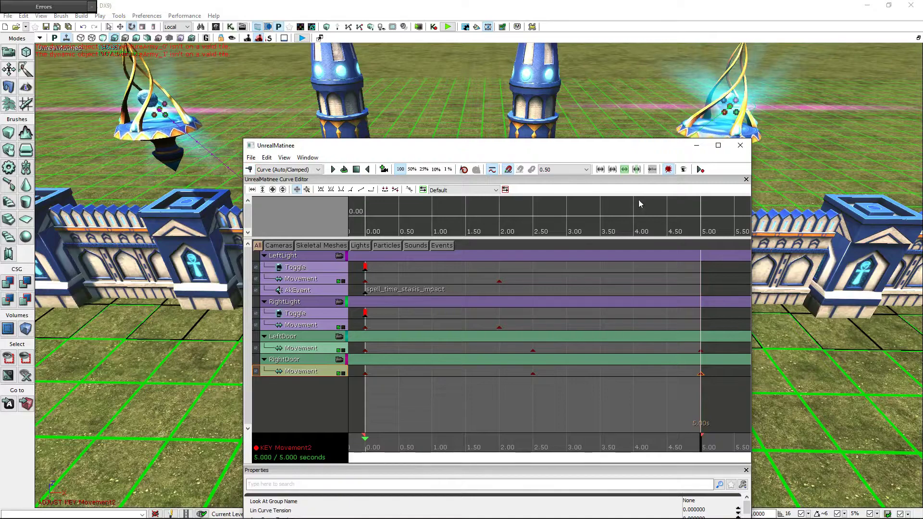
drag(564, 152, 560, 392)
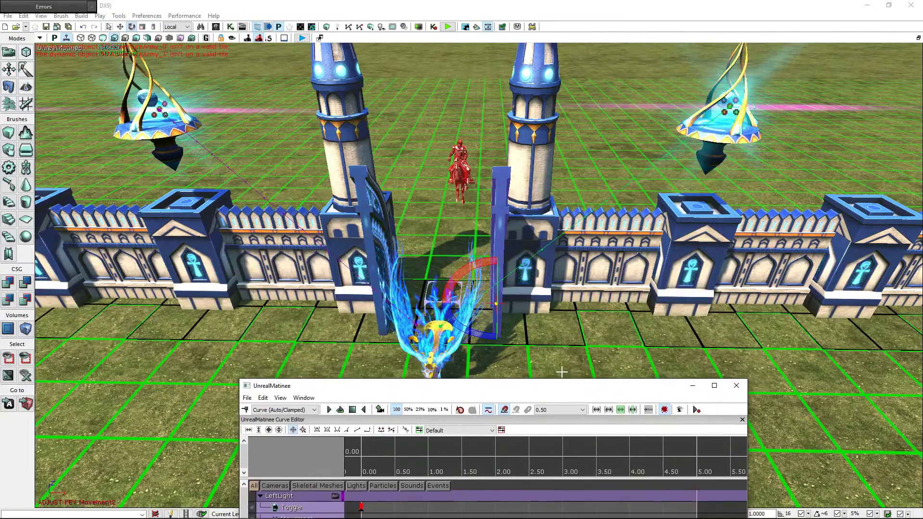
Reset and play the sequence twice to watch both gate doors swing open
click(354, 411)
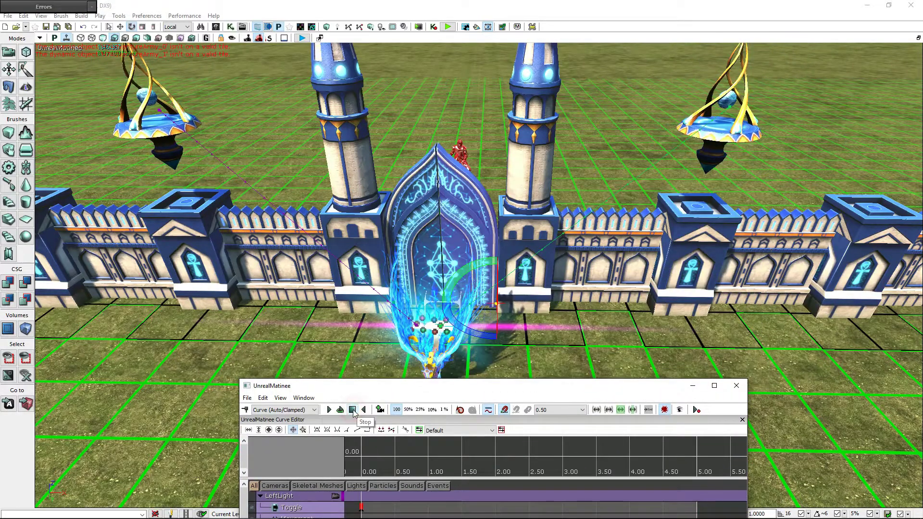
click(327, 412)
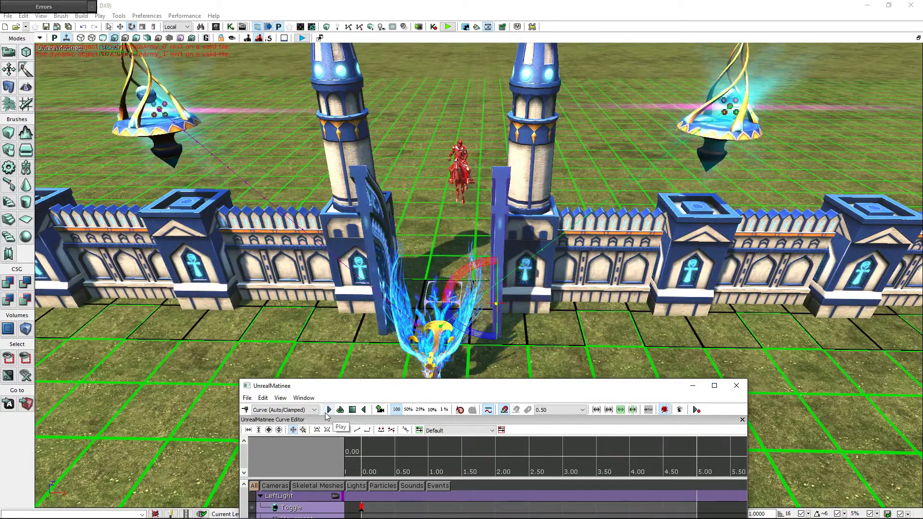
click(326, 413)
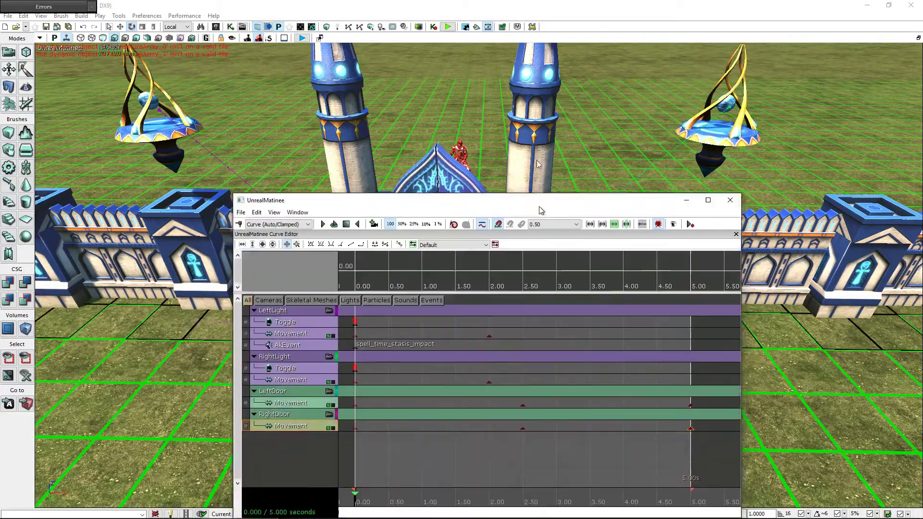
drag(546, 391, 542, 111)
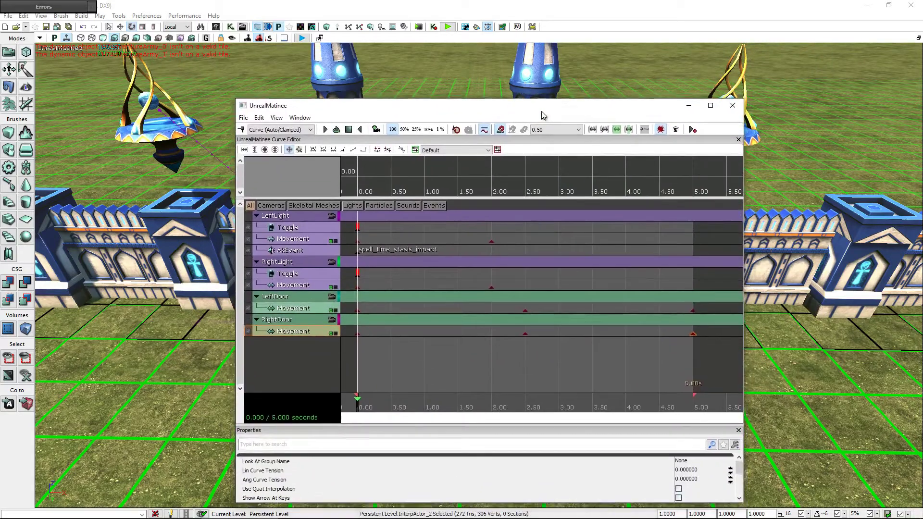
Add an AkEvent sound track to the LeftDoor group and set the time to 2.5 seconds
click(300, 298)
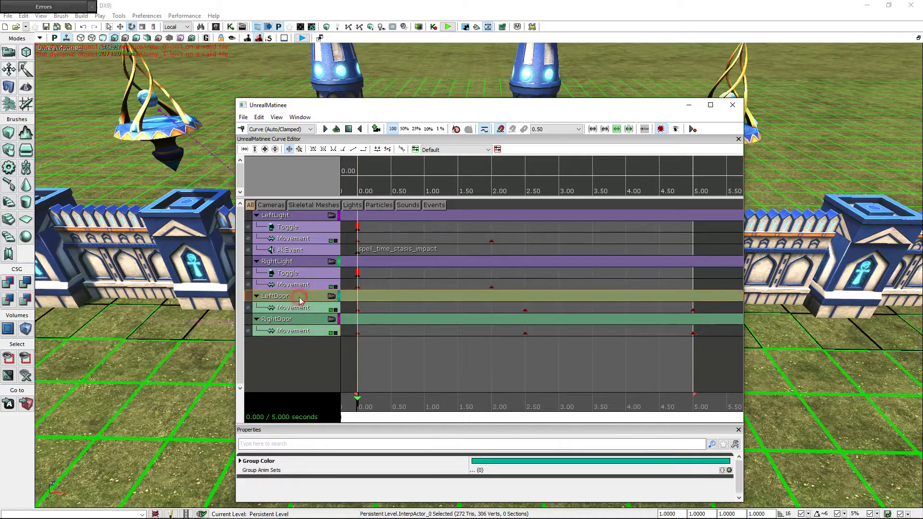
right_click(300, 298)
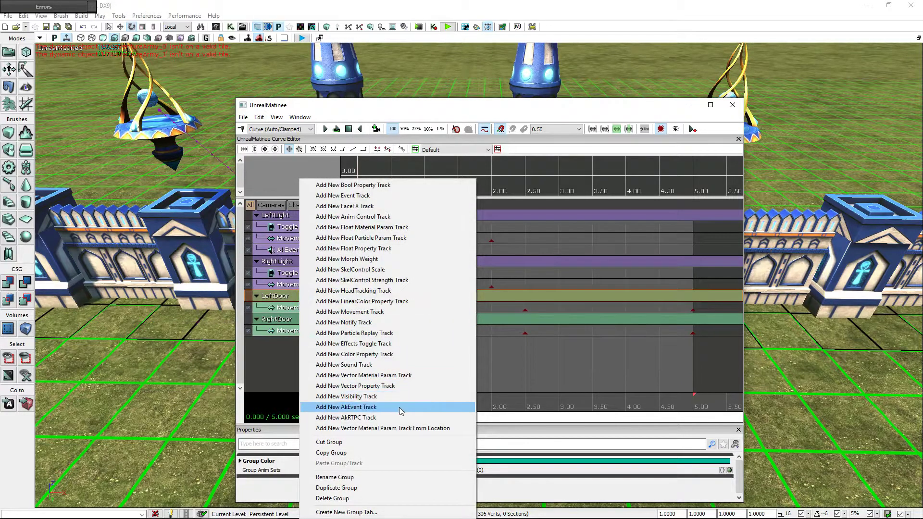
click(400, 407)
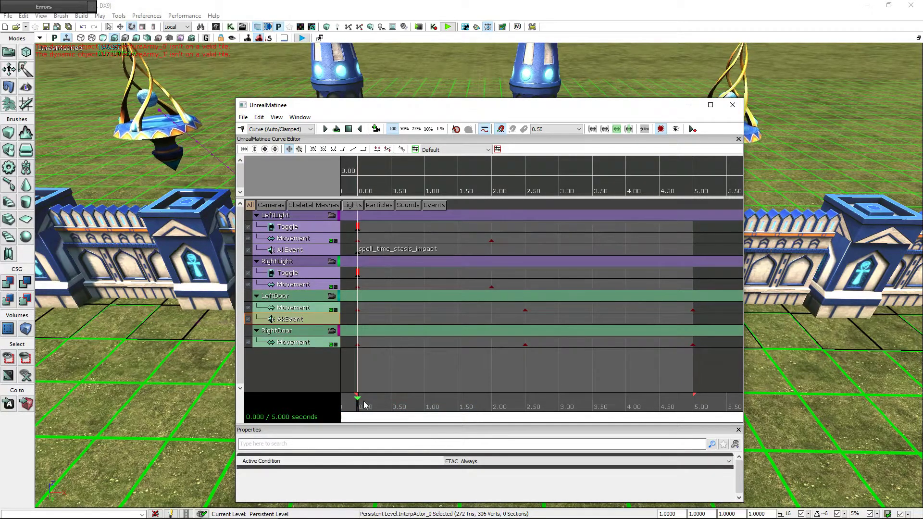
click(377, 407)
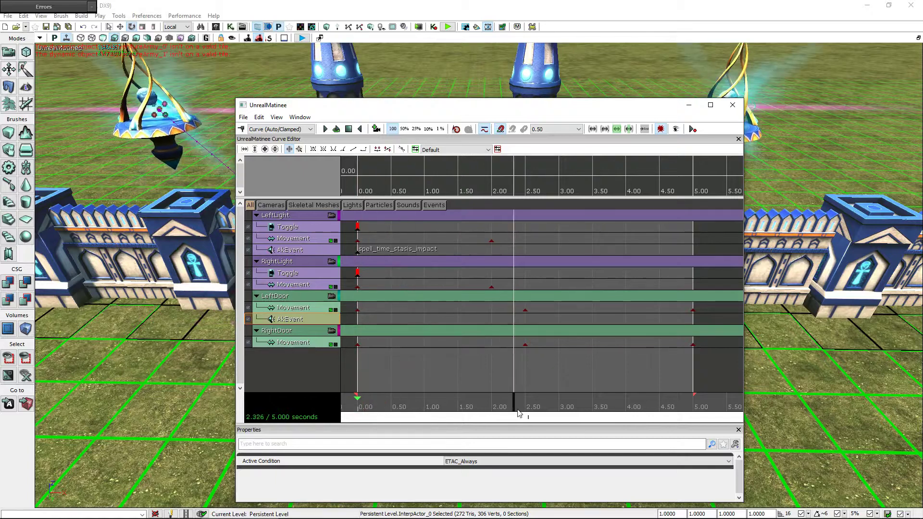
click(526, 408)
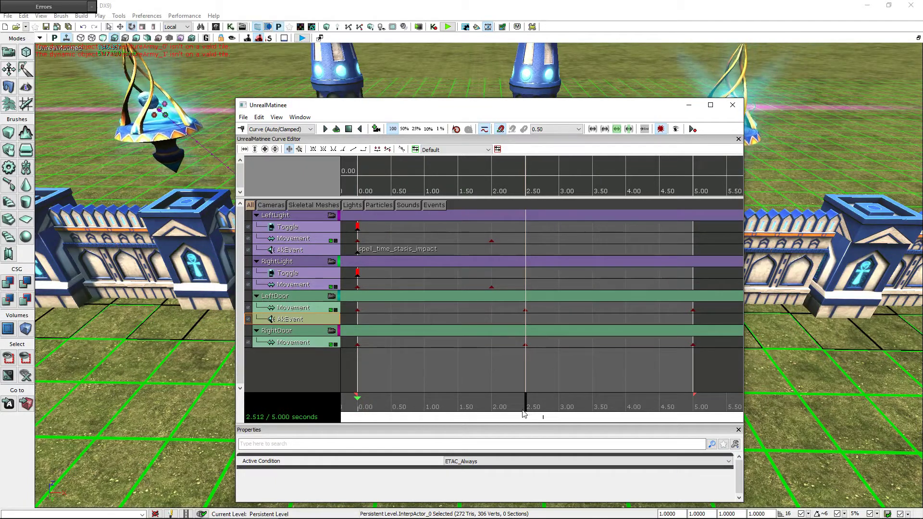
Search 'academy_gate' in the Content Browser and select the building_academy_gate_open event
click(217, 28)
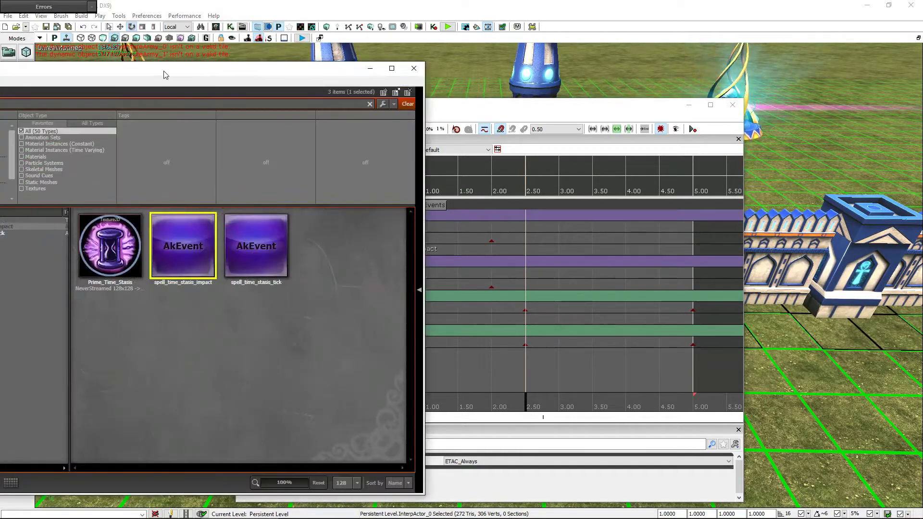
drag(164, 69, 399, 78)
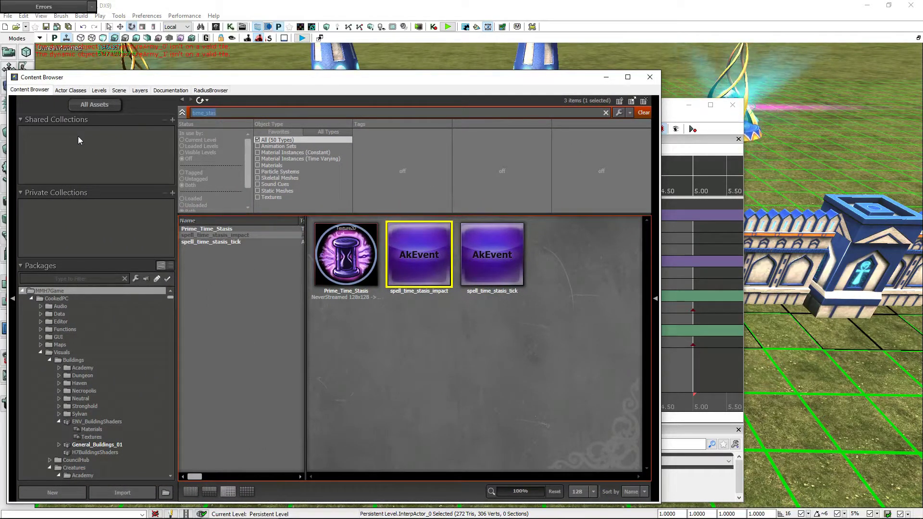
text(a)
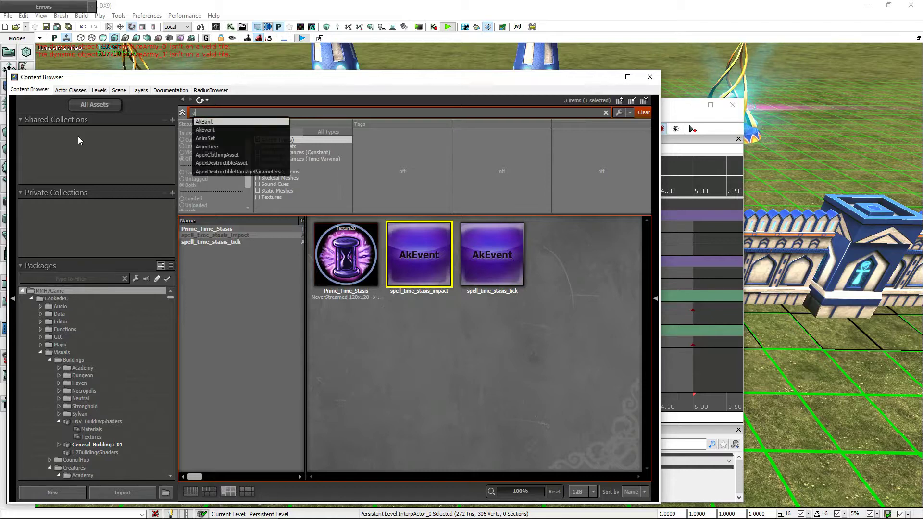
text(cademy_gate)
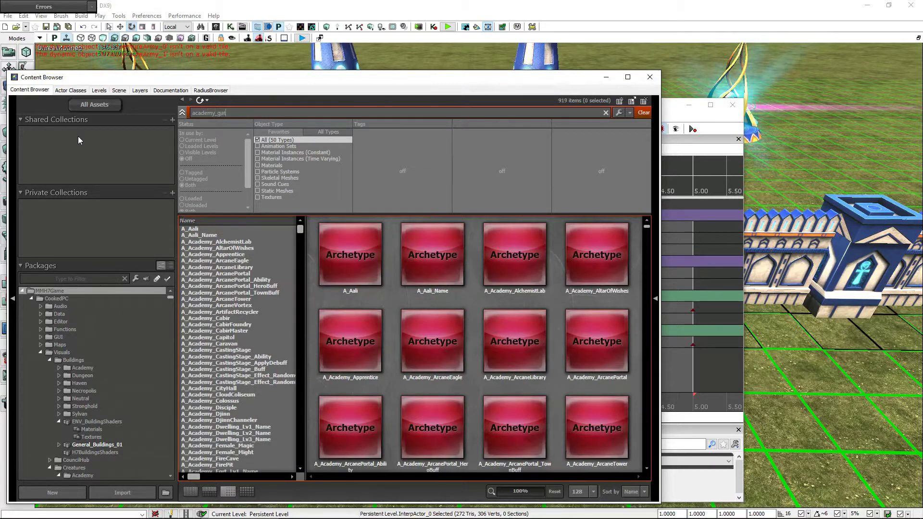
click(337, 266)
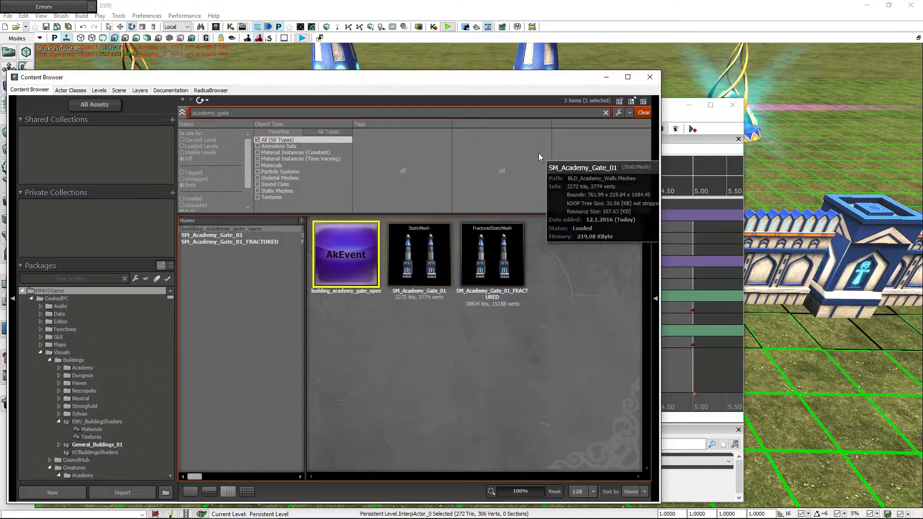
click(649, 79)
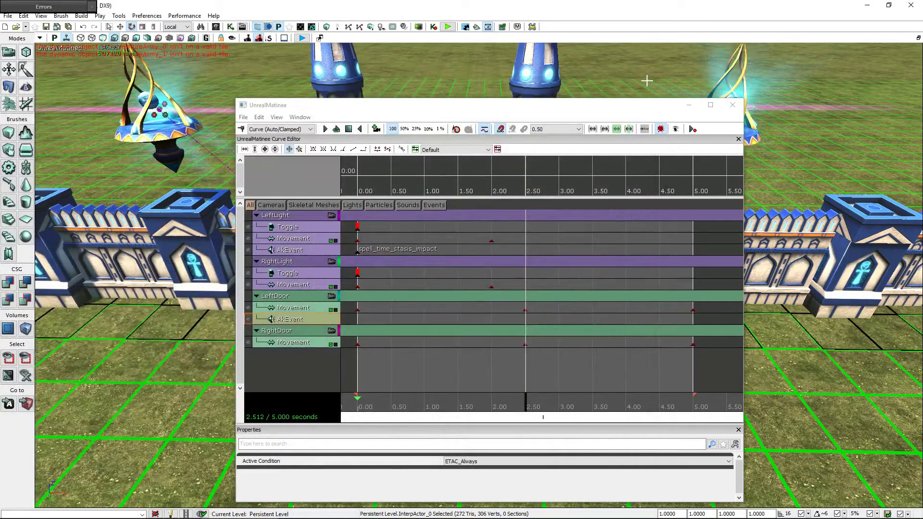
Key building_academy_gate_open at 2.5 seconds, then play and stop the gate sequence twice
click(376, 128)
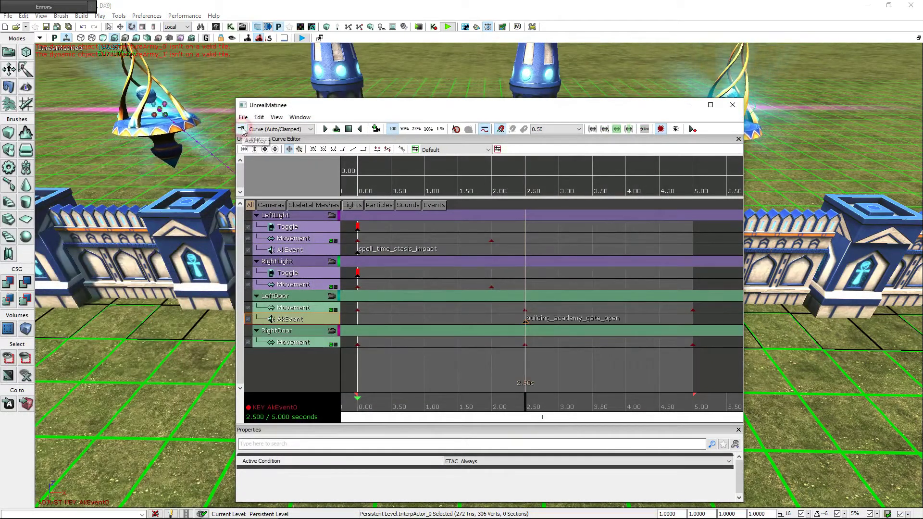
drag(490, 105, 496, 347)
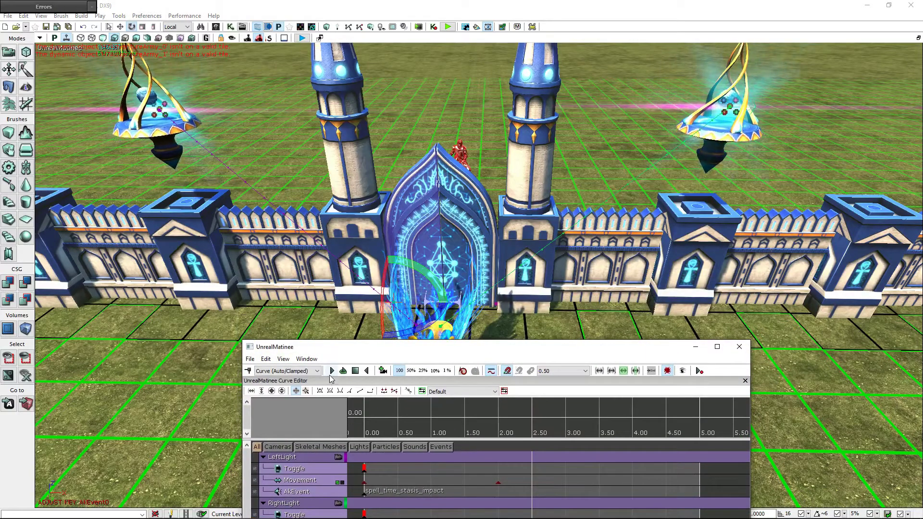
click(330, 371)
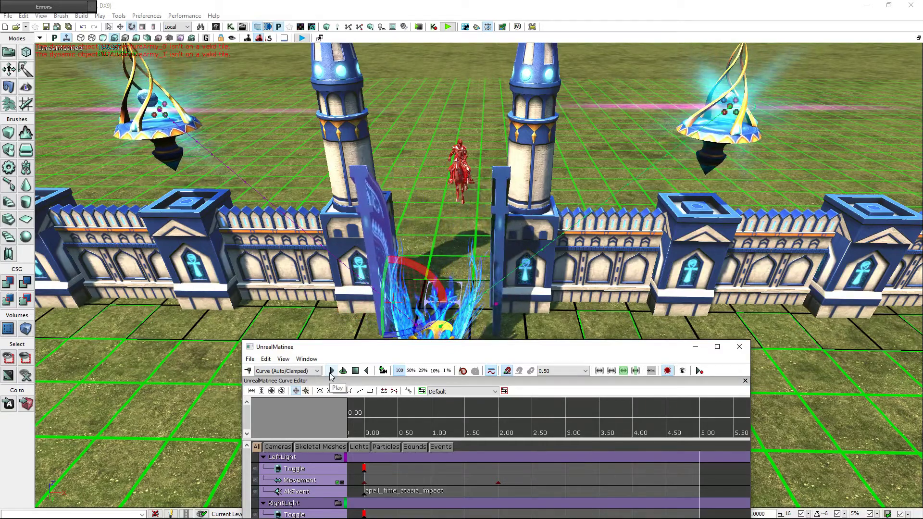
click(351, 374)
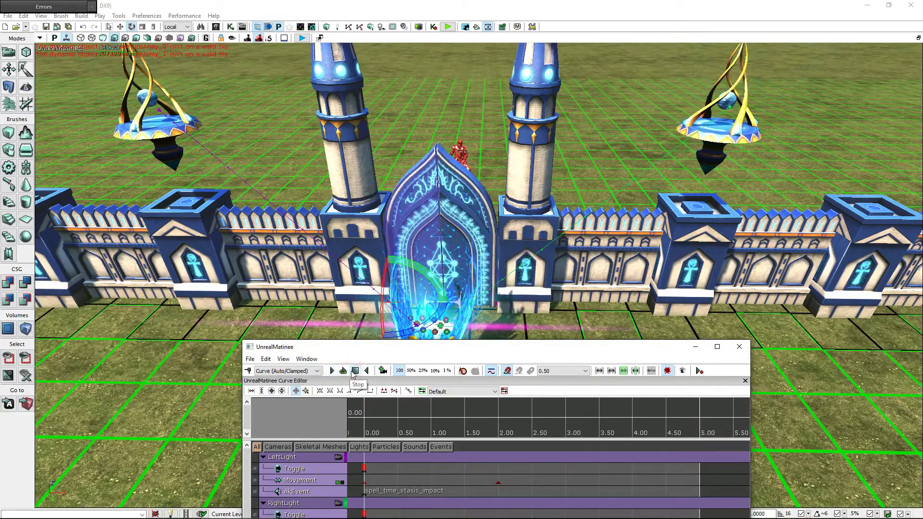
click(332, 372)
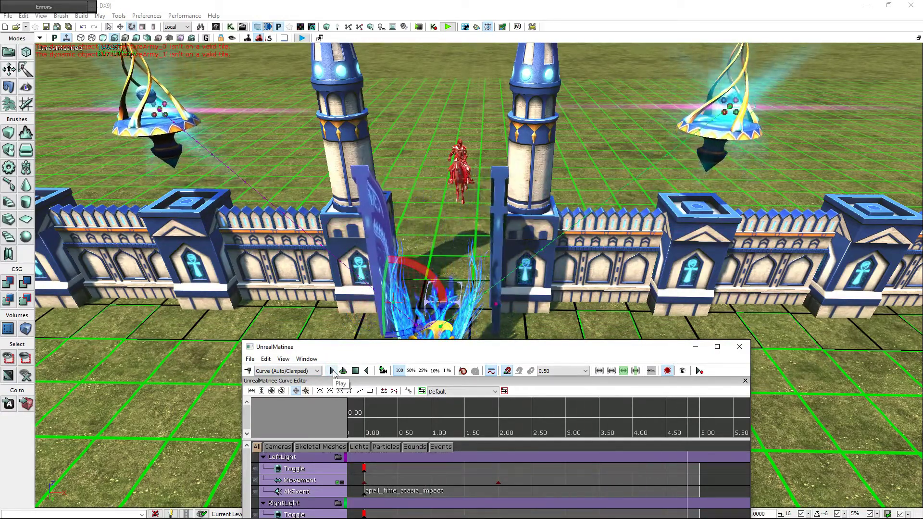
click(356, 372)
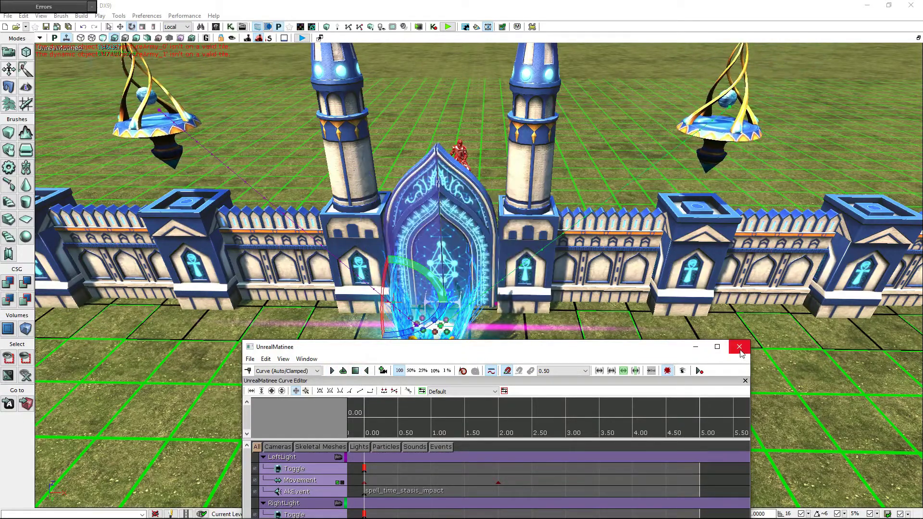
drag(565, 353, 555, 118)
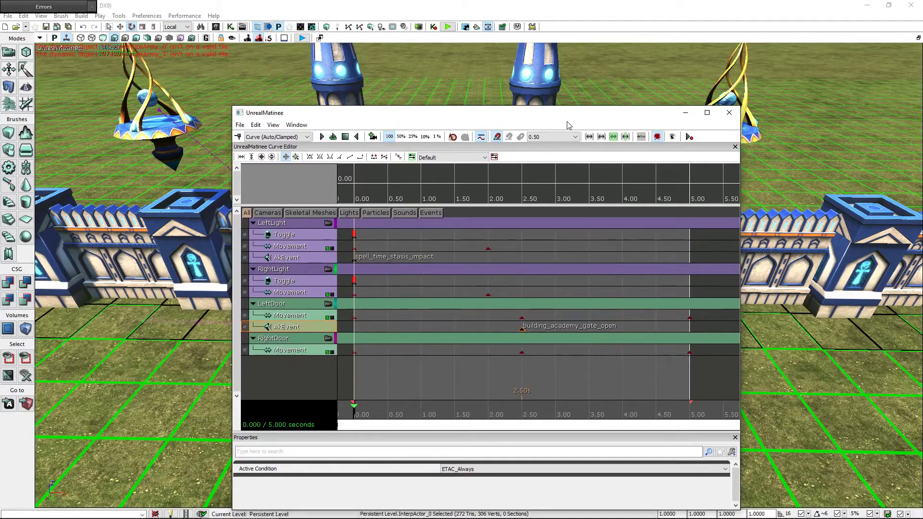
Close Matinee, zoom out to the whole gate wall, and save the map as Academy.umap
click(730, 113)
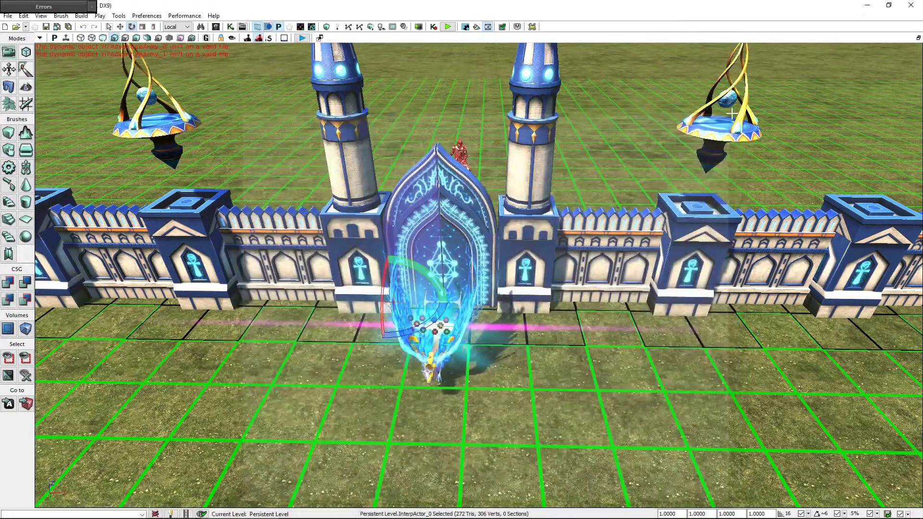
drag(153, 47, 153, 47)
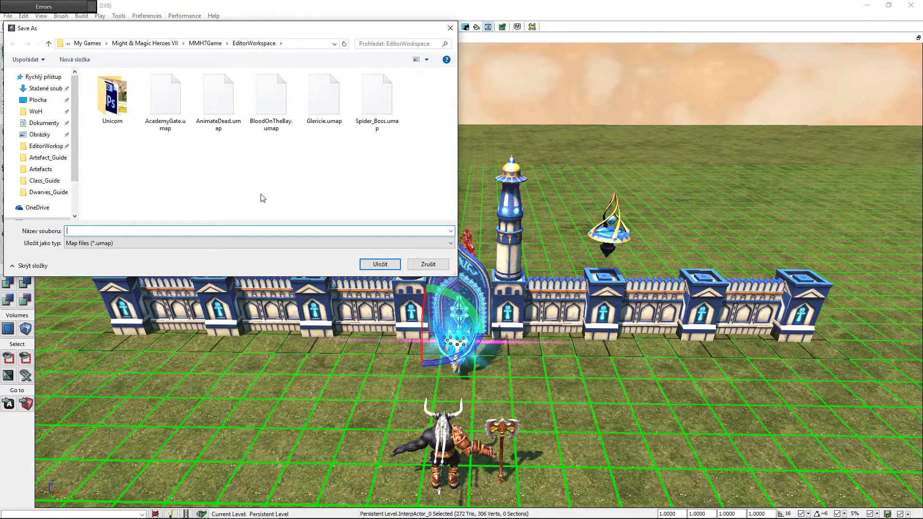
text(Aca)
text(y)
key(Return)
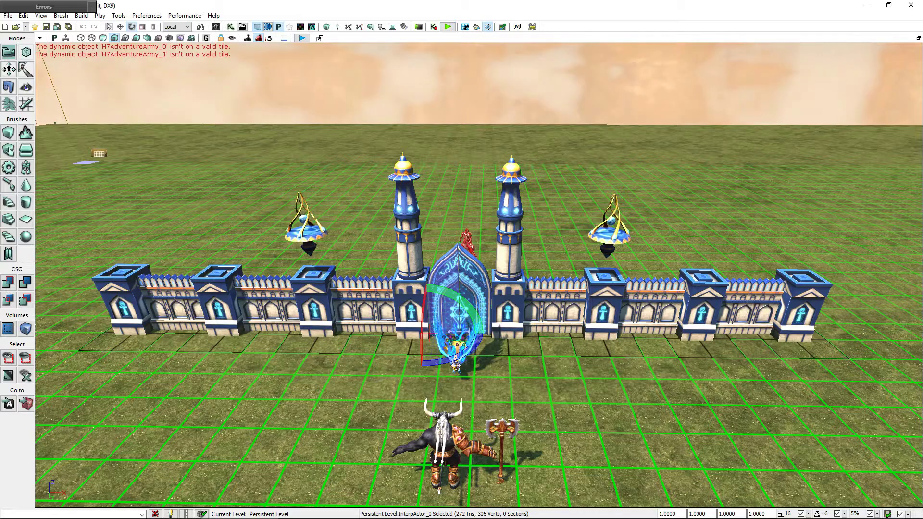
Set each of the hero army's three creature stacks to size 50, then start Play in Editor
double_click(443, 430)
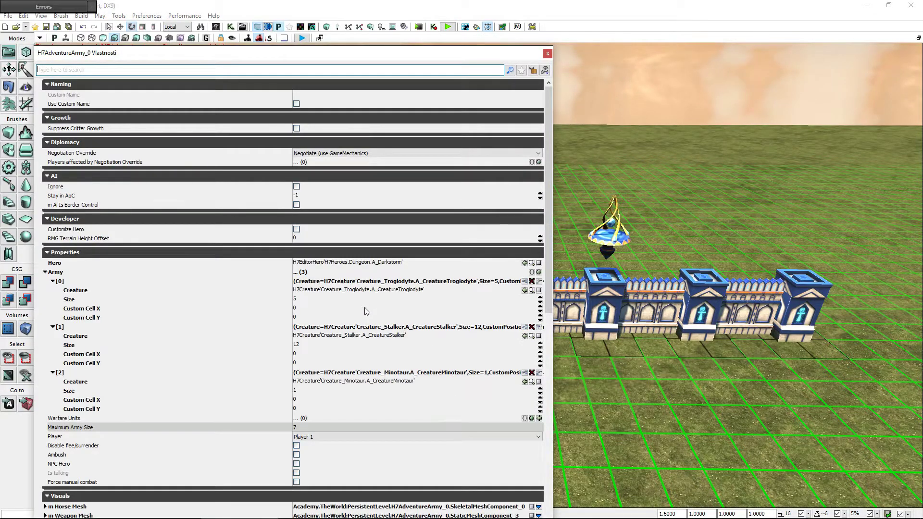
click(302, 301)
text(0)
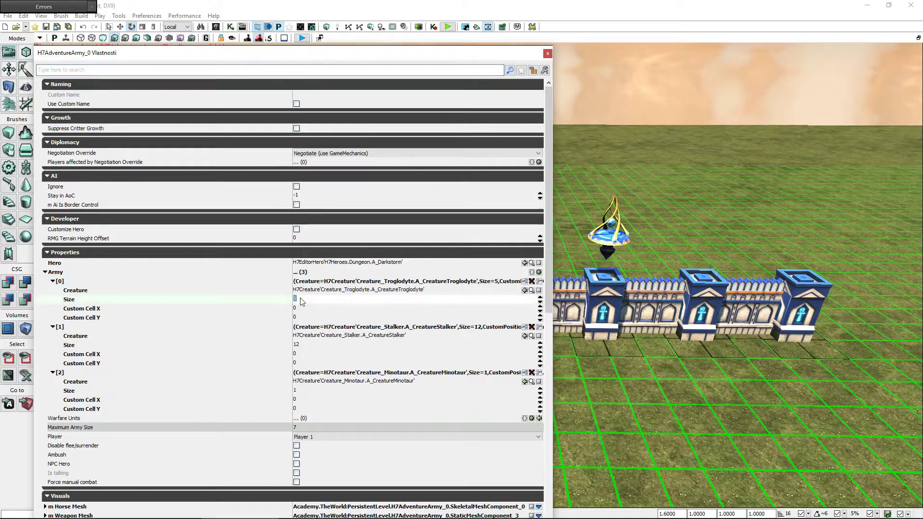
click(306, 346)
text(50)
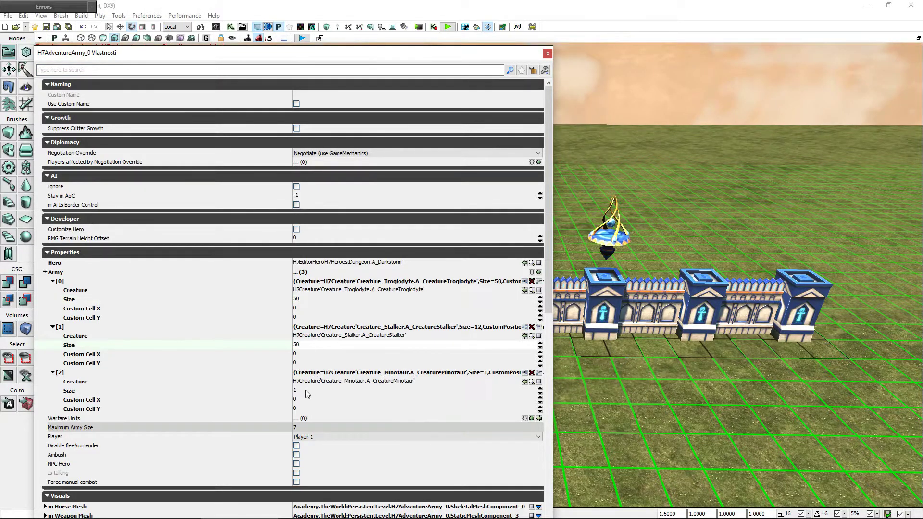
click(308, 394)
text(50)
click(548, 53)
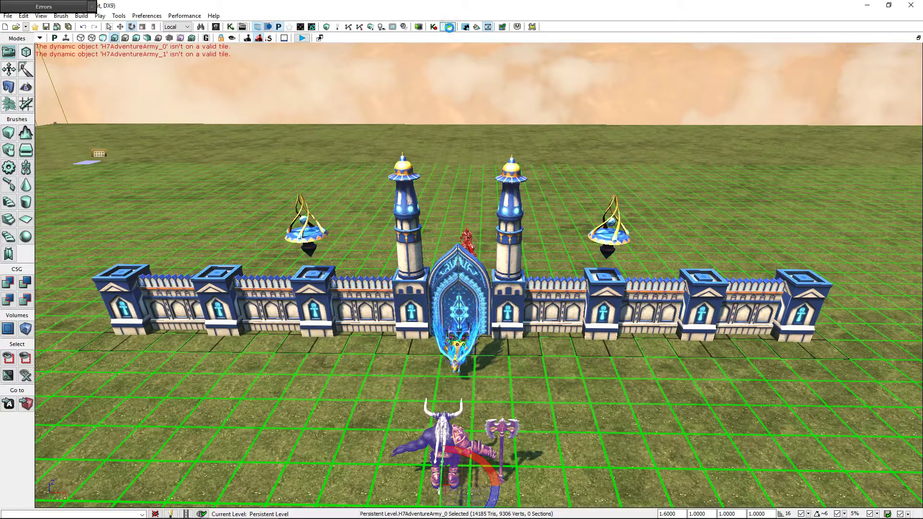
click(448, 27)
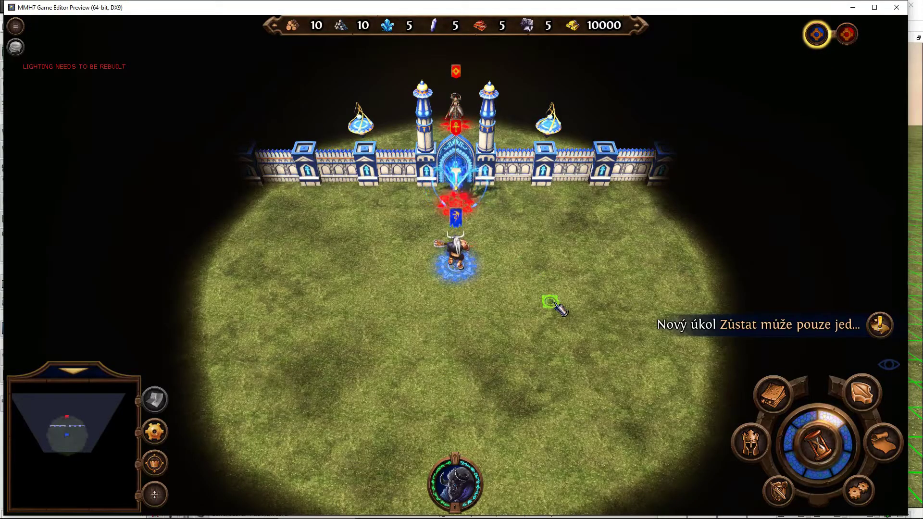
Orbit the camera around the castle wall and try moving the hero past it
mouse_move(558, 304)
middle_down()
mouse_move(709, 308)
mouse_move(783, 298)
middle_up()
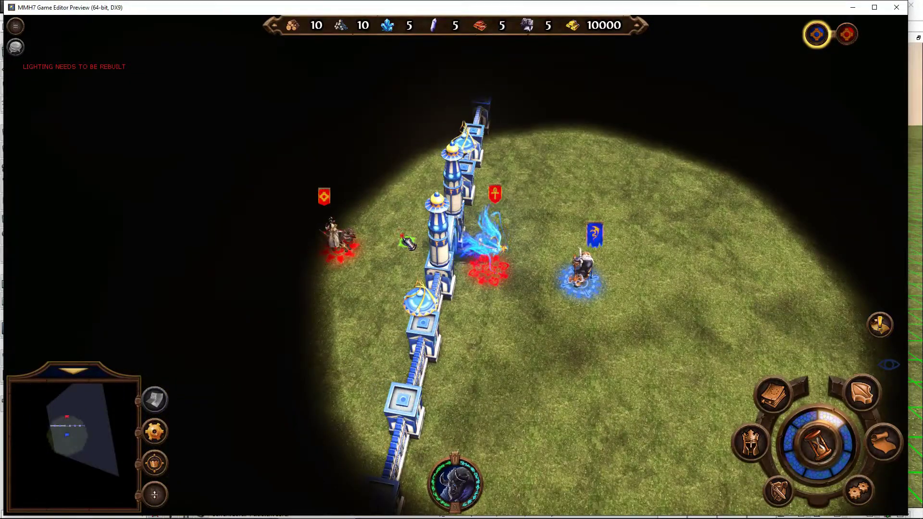
click(363, 327)
click(390, 257)
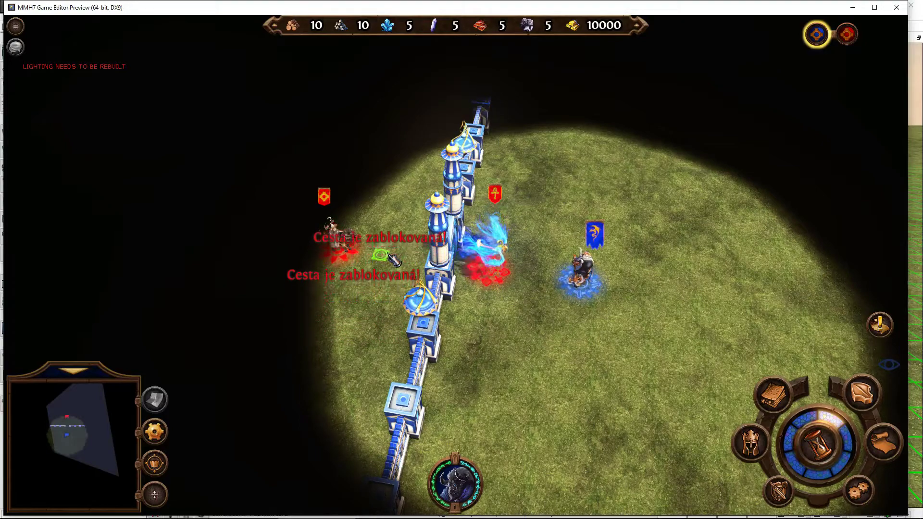
mouse_move(652, 257)
middle_down()
mouse_move(494, 286)
mouse_move(529, 310)
middle_up()
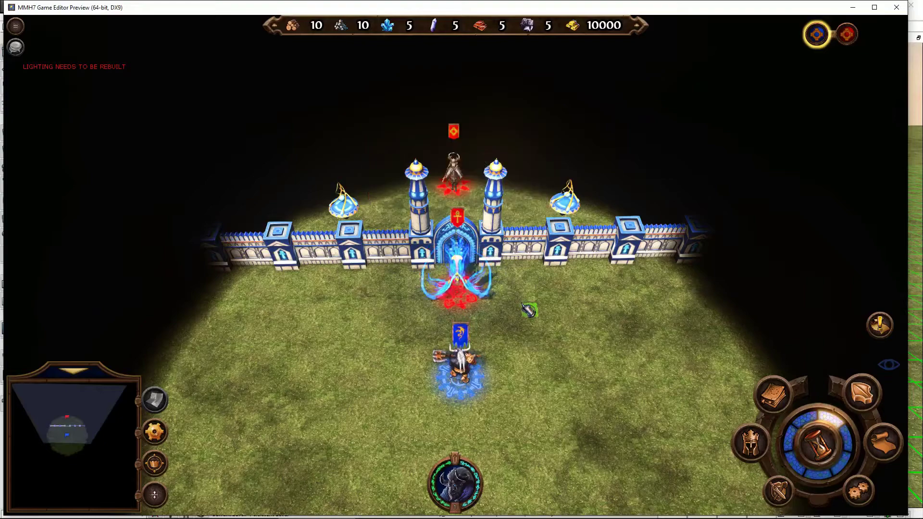
scroll(528, 310, up, 3)
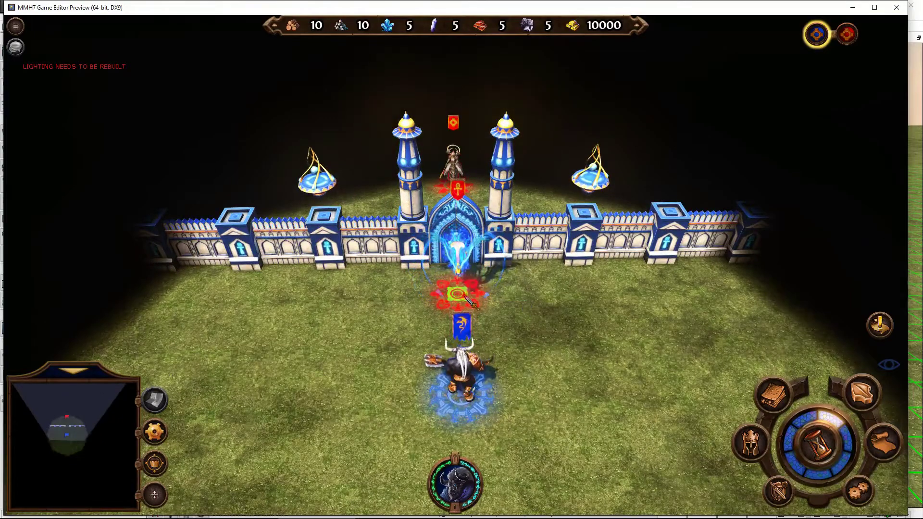
Quick-combat (Rychlý souboj) the gate guard, then march through and quick-combat hero Ella
double_click(466, 299)
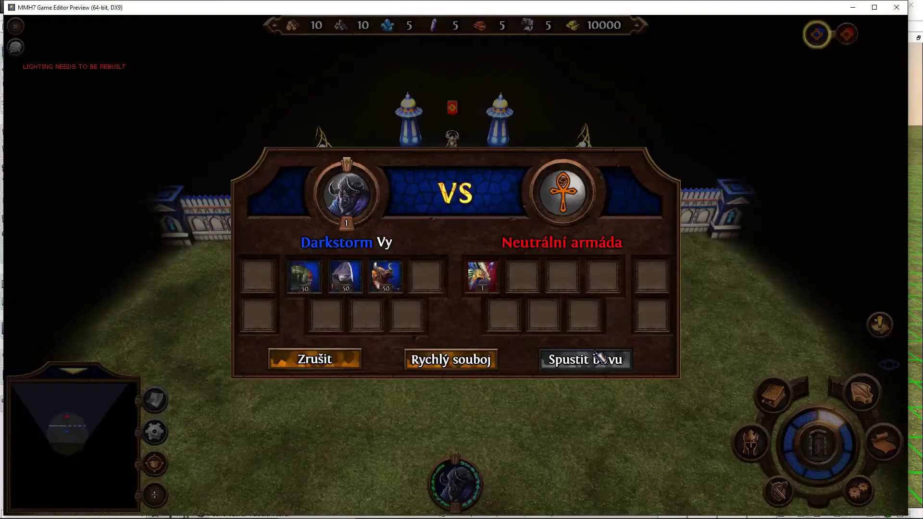
click(486, 359)
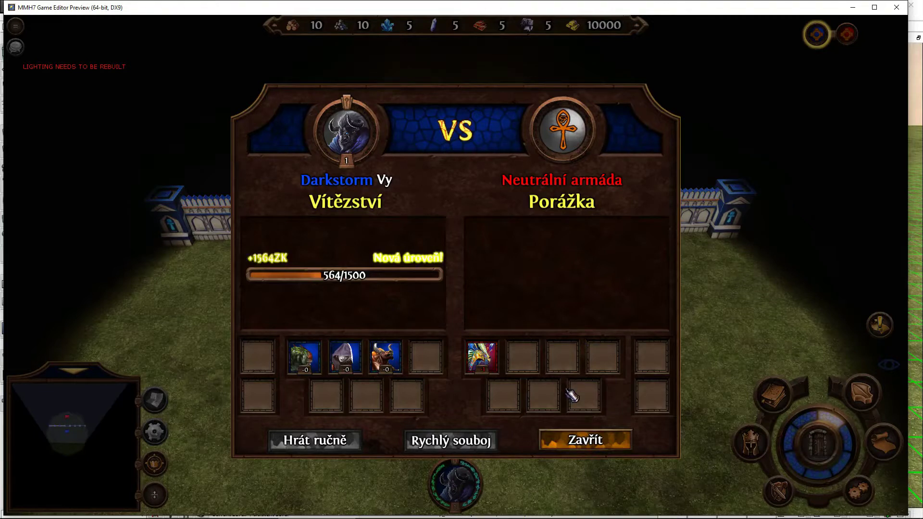
click(590, 440)
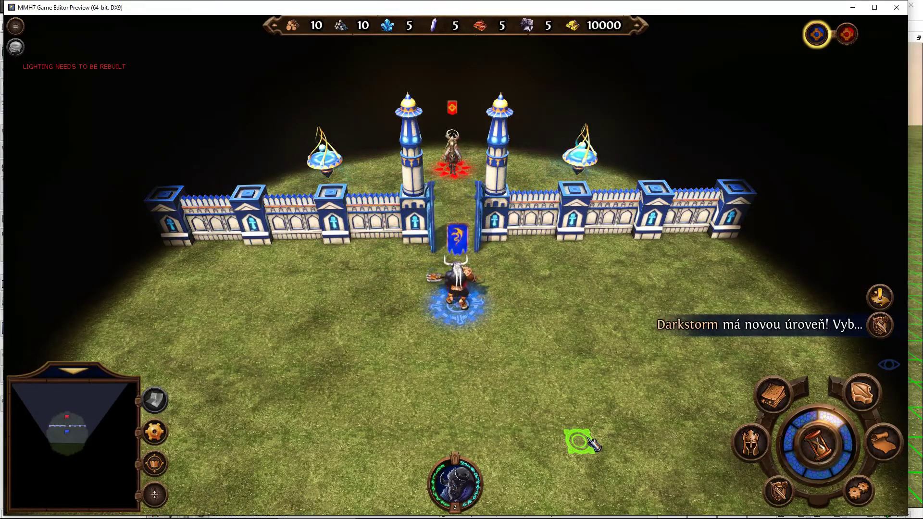
double_click(454, 168)
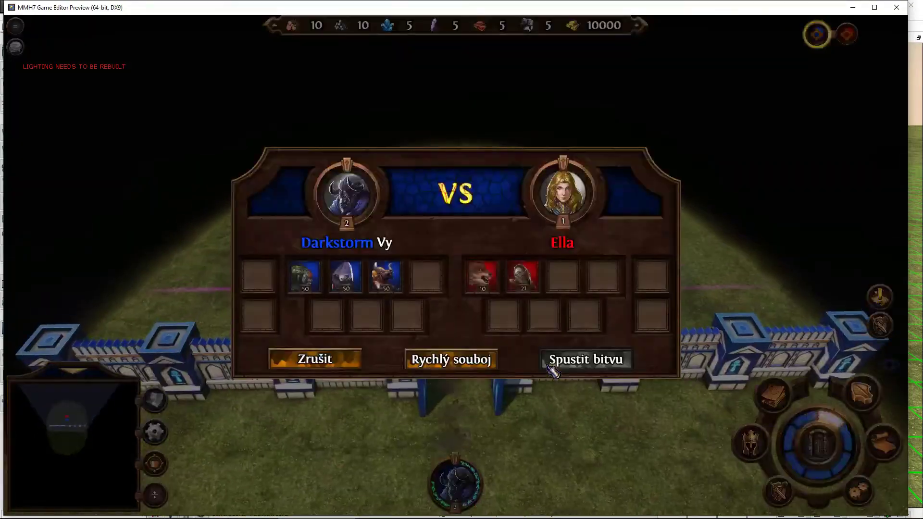
click(483, 367)
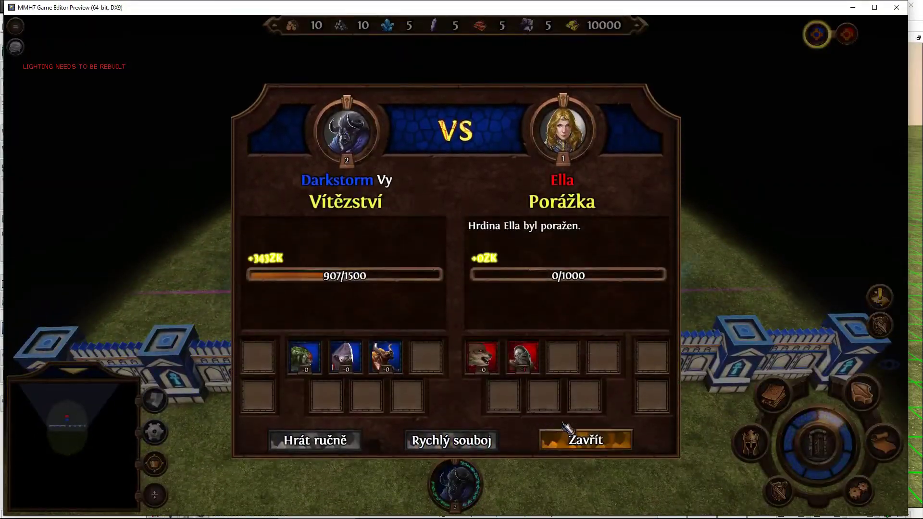